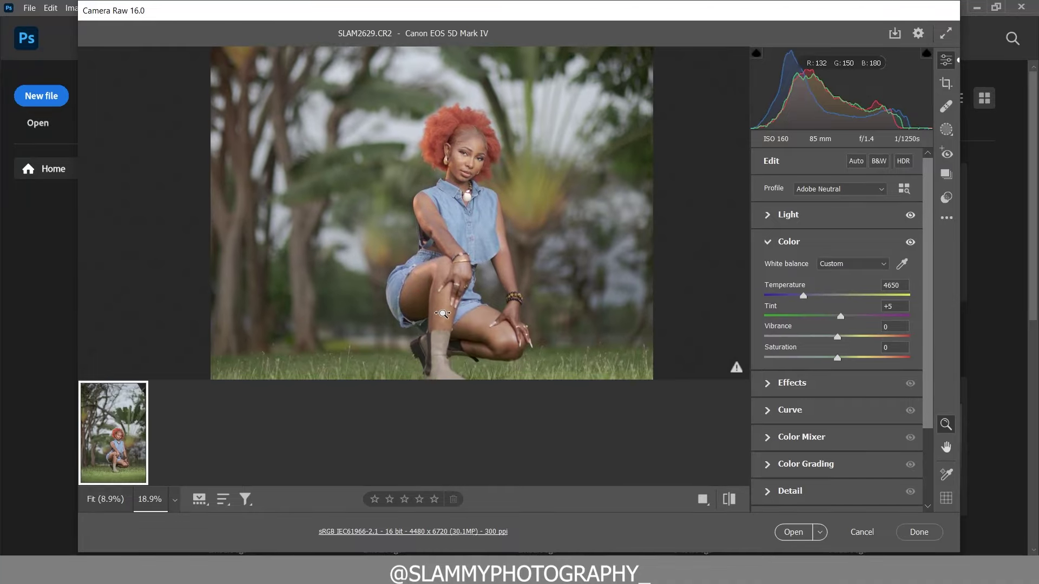
Step: Inspect the portrait close up at the upper body and chest, then fit it back in view
scroll(473, 307, down, 5)
scroll(470, 301, up, 5)
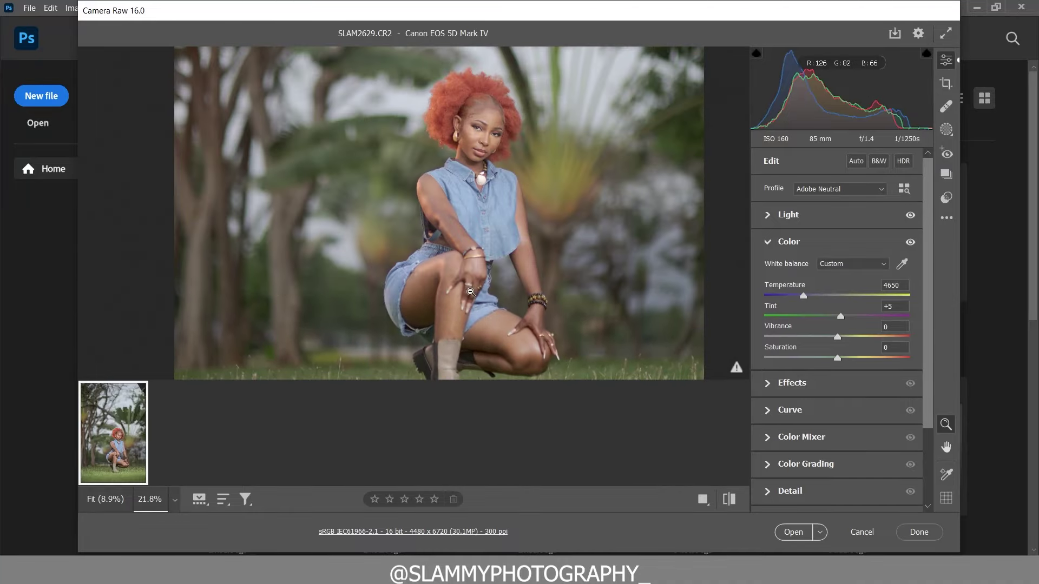
drag(461, 182, 493, 204)
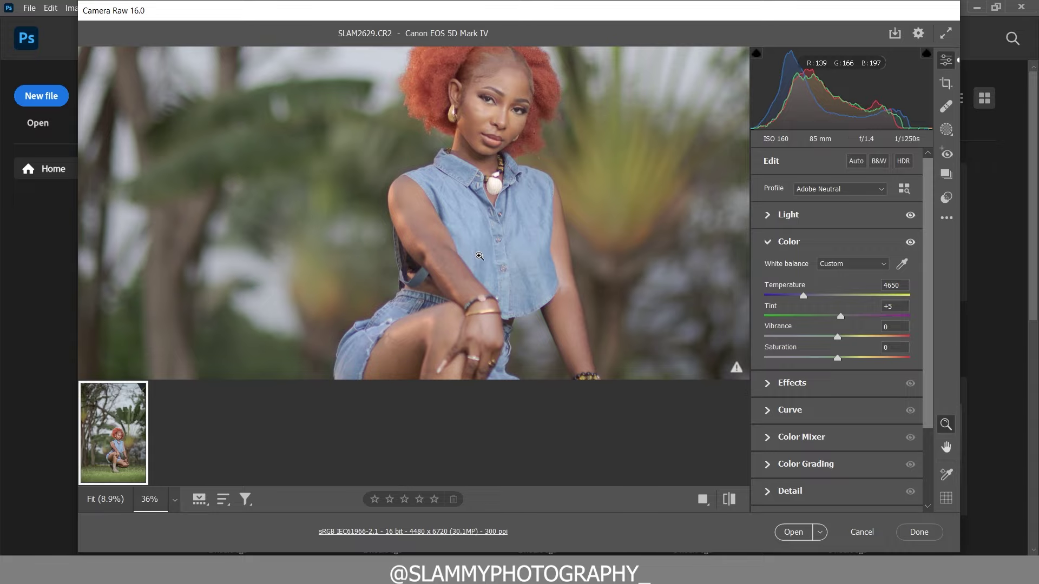
key(ctrl+0)
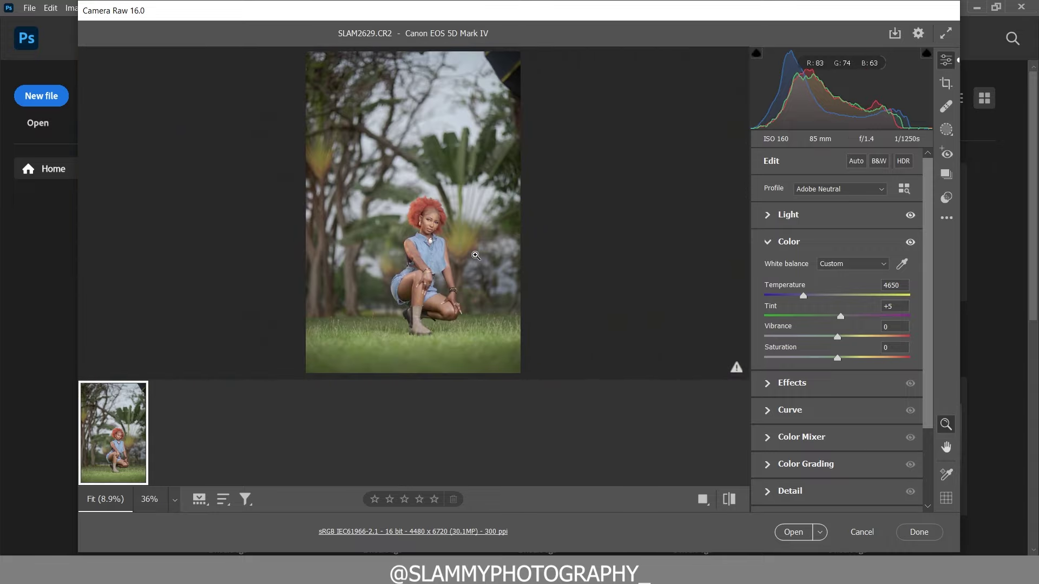
drag(422, 276, 472, 301)
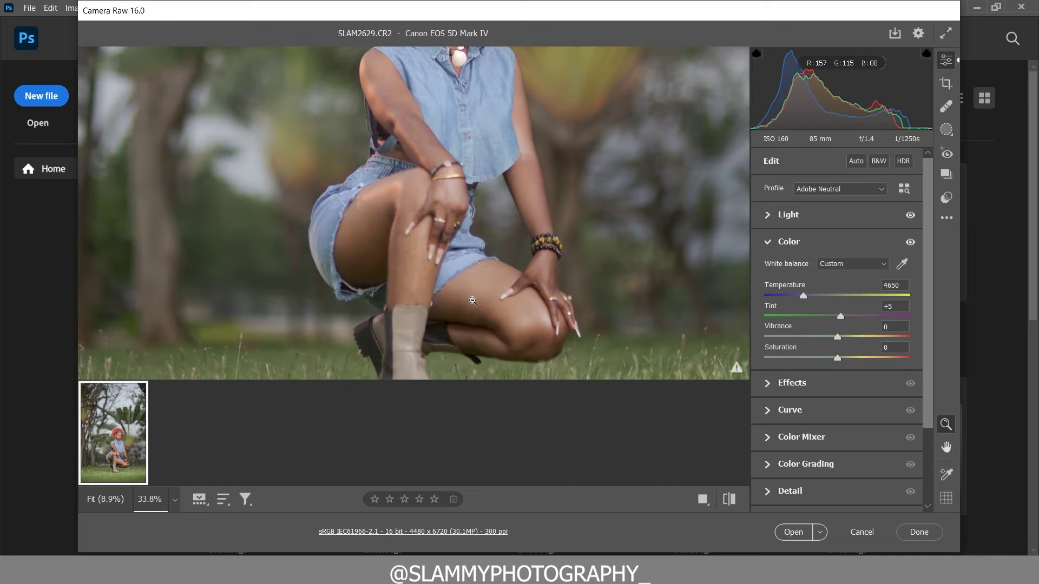
key(ctrl+0)
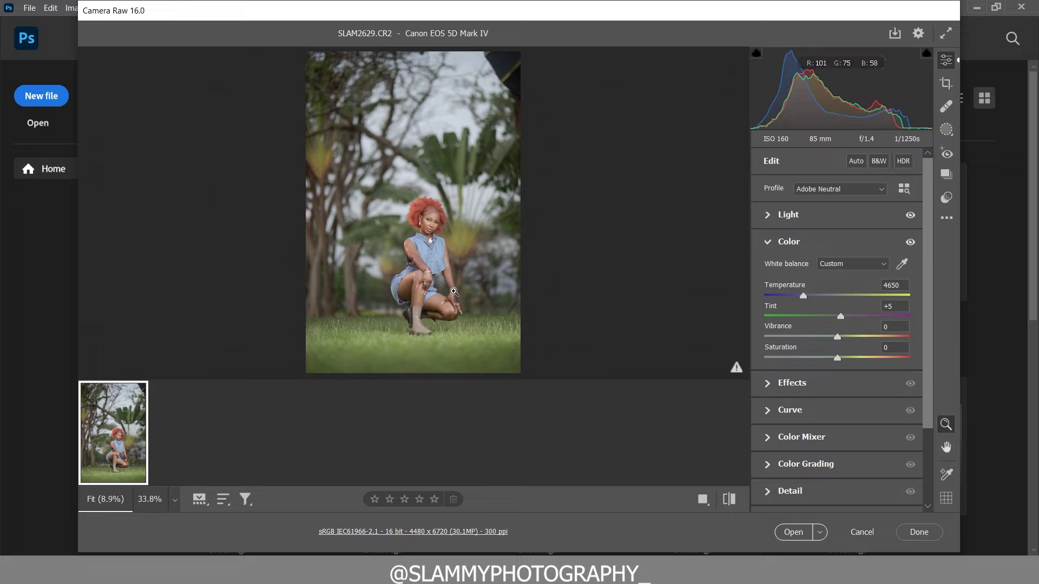
Step: Load Color Popping PRESETs.xmp, applying Modern 07 at 193, temperature 4850 and vibrance +32
click(947, 218)
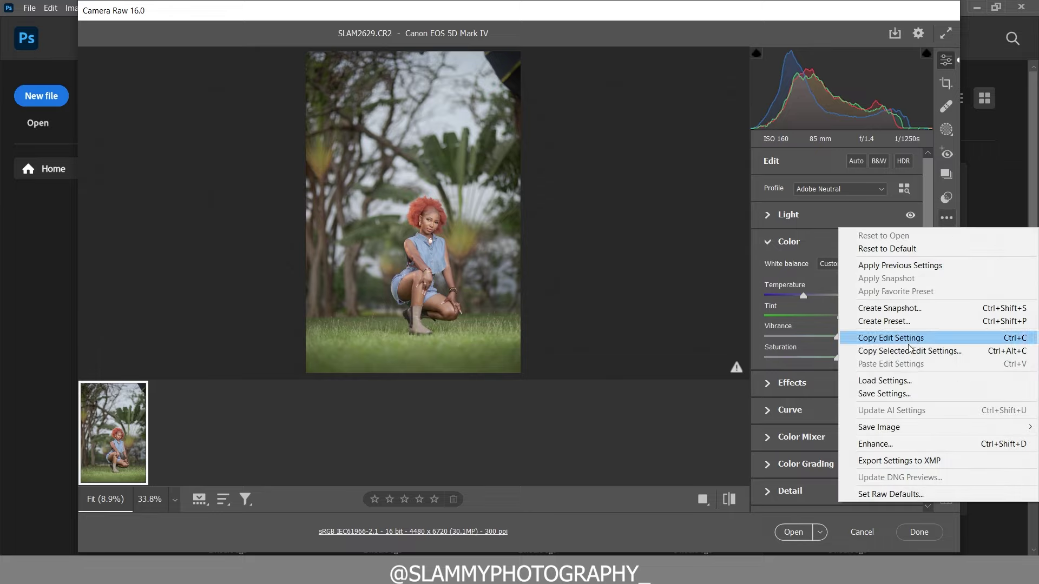
click(903, 381)
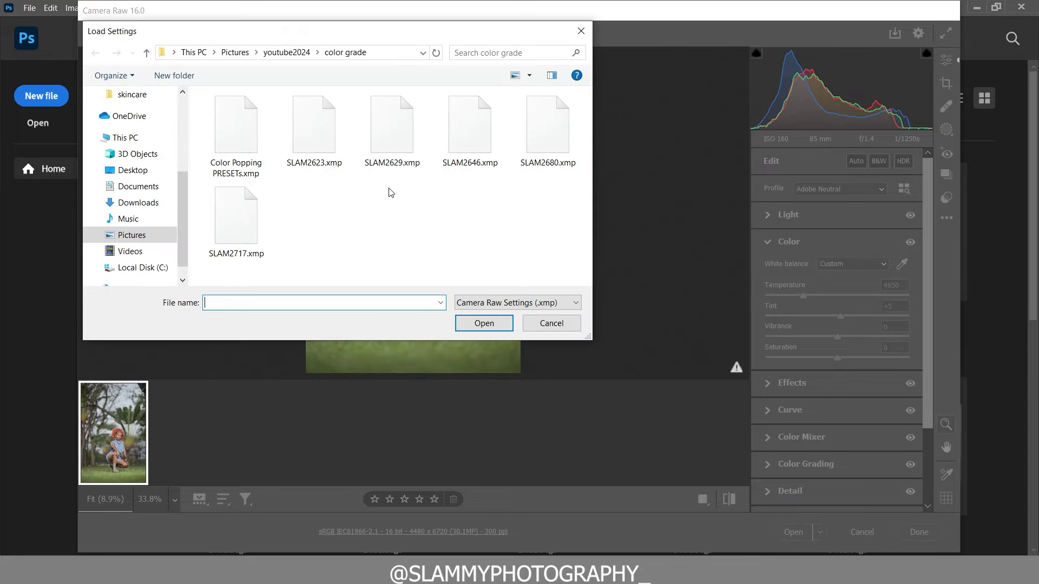
click(233, 142)
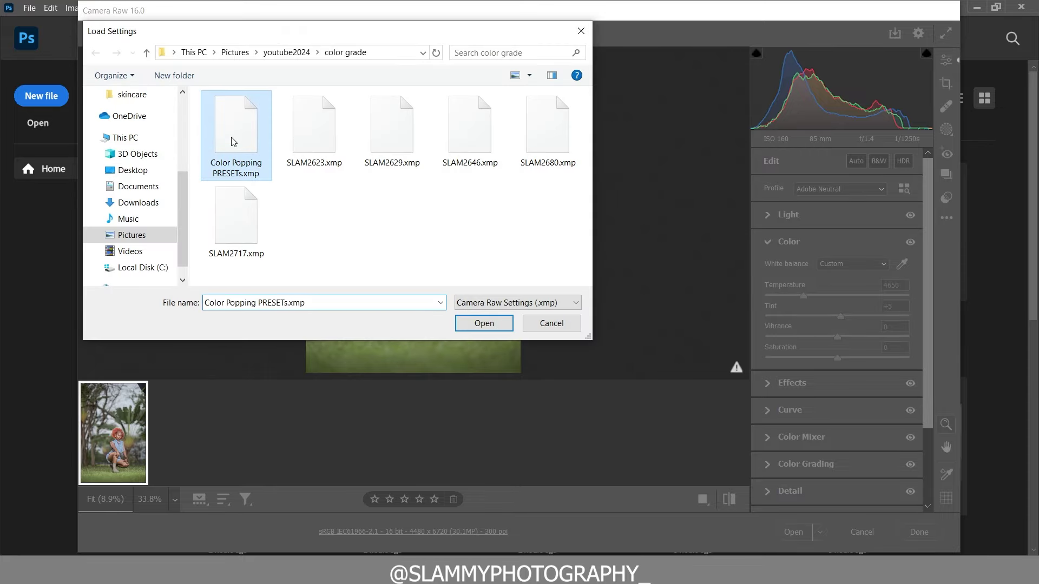
click(482, 325)
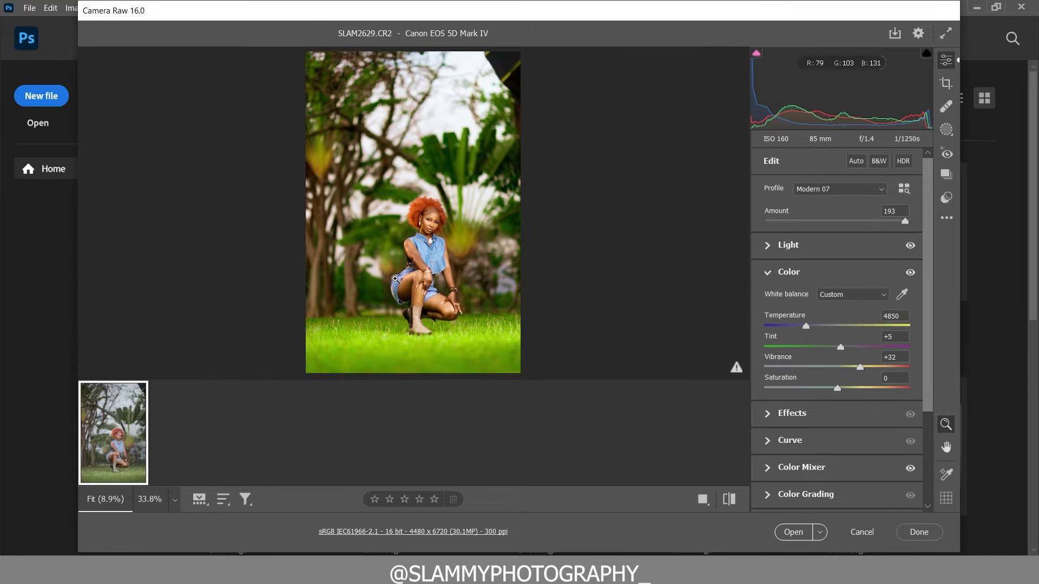
Step: Switch to side-by-side Before/After to compare the preset grade's brighter greens and warmer skin with the original
scroll(468, 270, up, 3)
scroll(468, 271, up, 1)
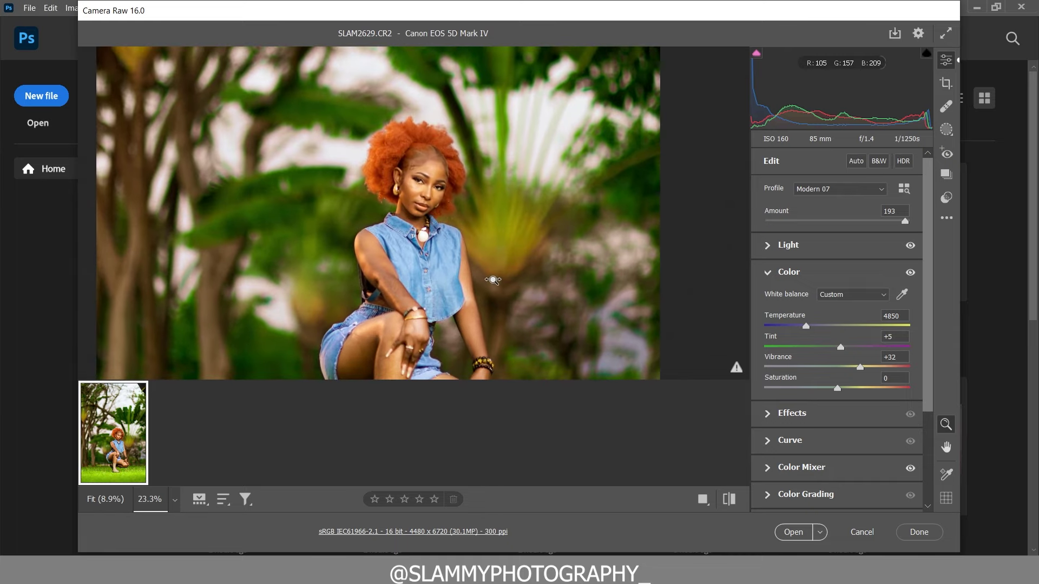
scroll(450, 253, up, 3)
scroll(422, 217, down, 6)
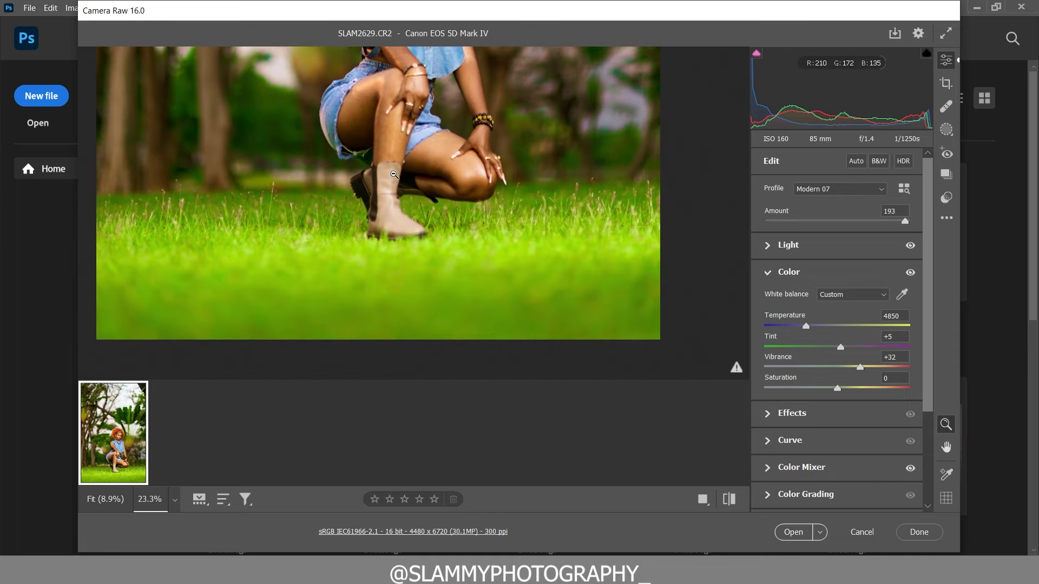
key(q)
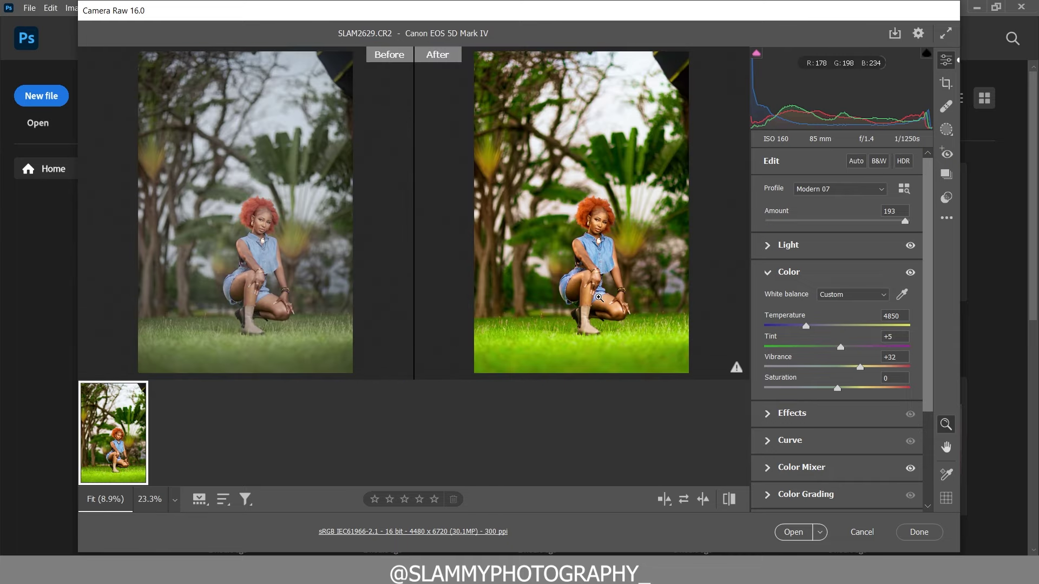
scroll(617, 244, up, 1)
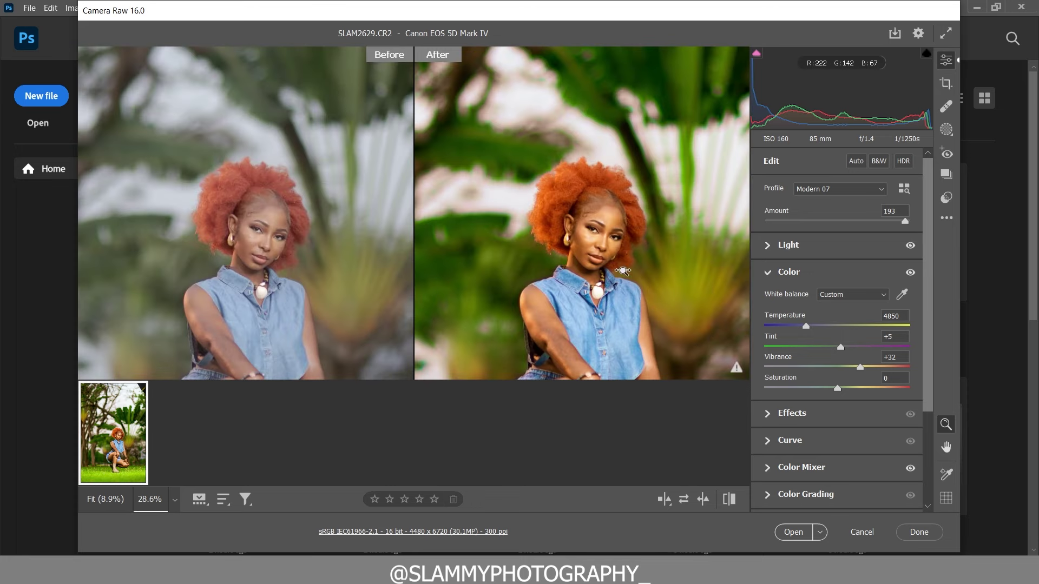
scroll(622, 271, up, 1)
scroll(640, 302, down, 3)
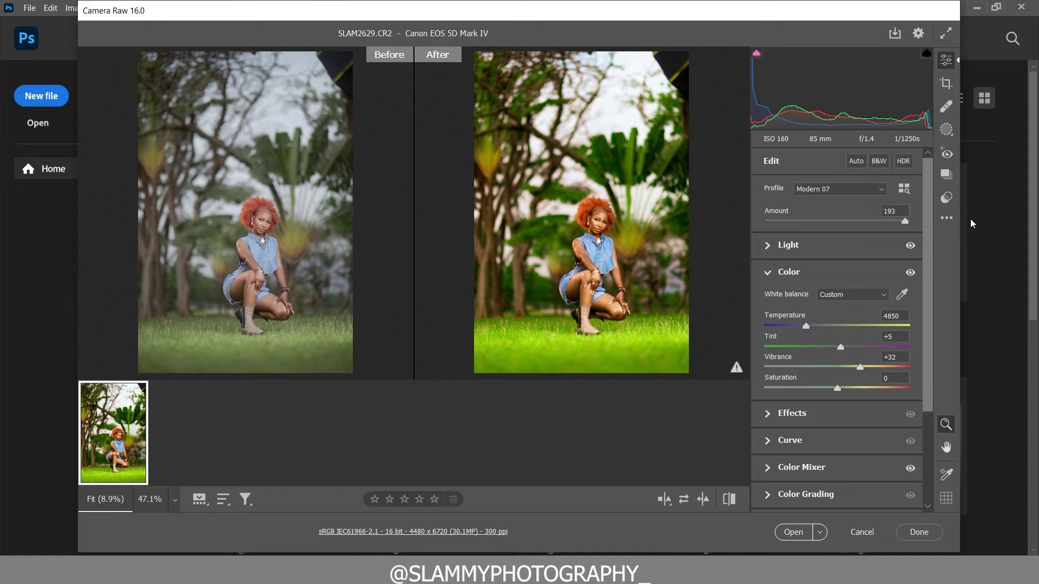
Step: Reset to defaults (Adobe Color, As Shot, tint +7, vibrance 0) and return to single-image view
click(728, 499)
click(663, 504)
click(662, 503)
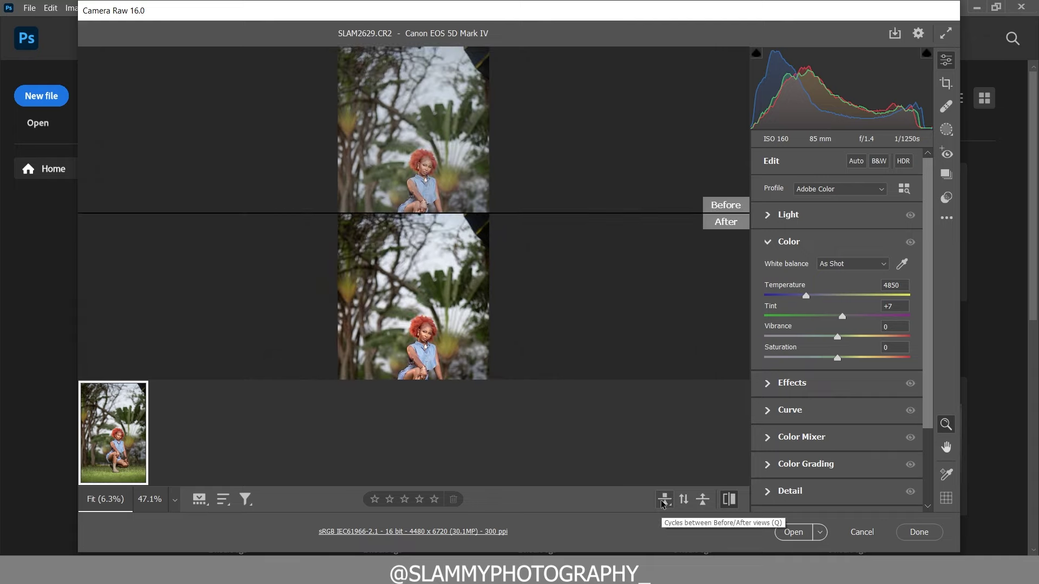
click(663, 504)
click(663, 504)
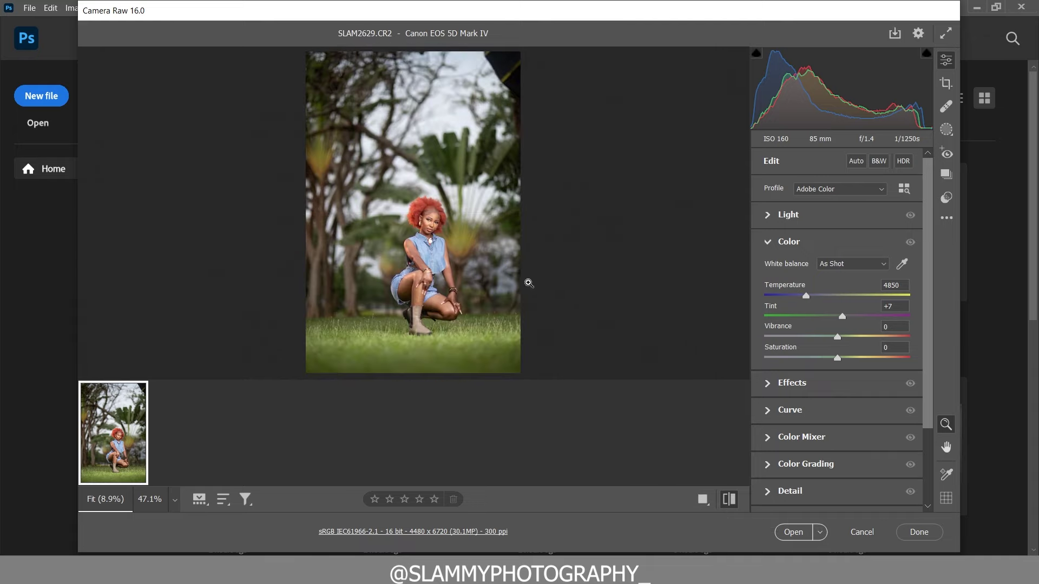
click(434, 230)
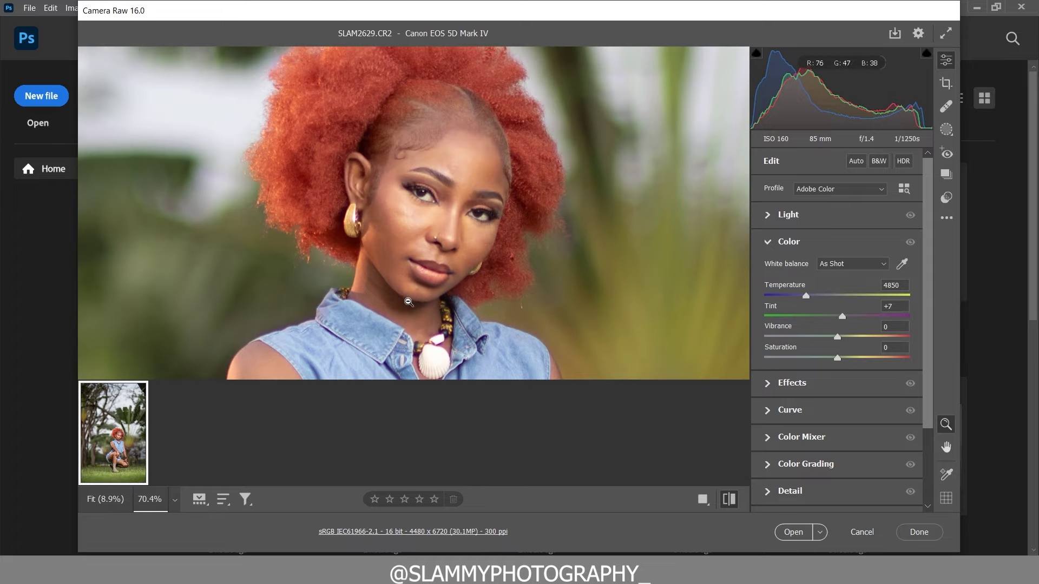
click(405, 315)
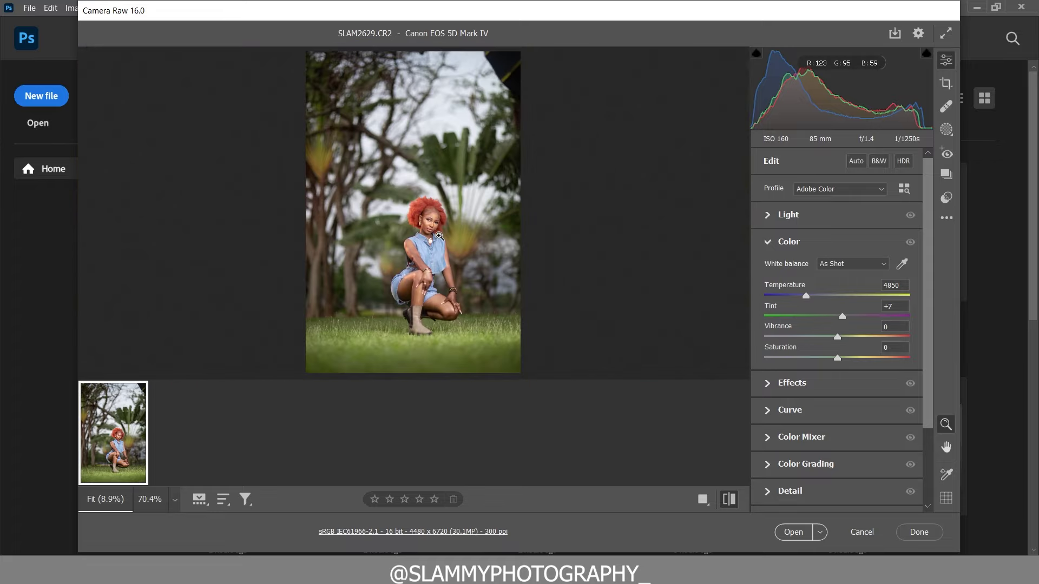
Step: Zoom in on the subject's face to inspect it, then fit the photo back in view
drag(436, 222, 501, 318)
click(388, 292)
drag(424, 293, 462, 313)
scroll(460, 310, down, 3)
scroll(433, 301, up, 2)
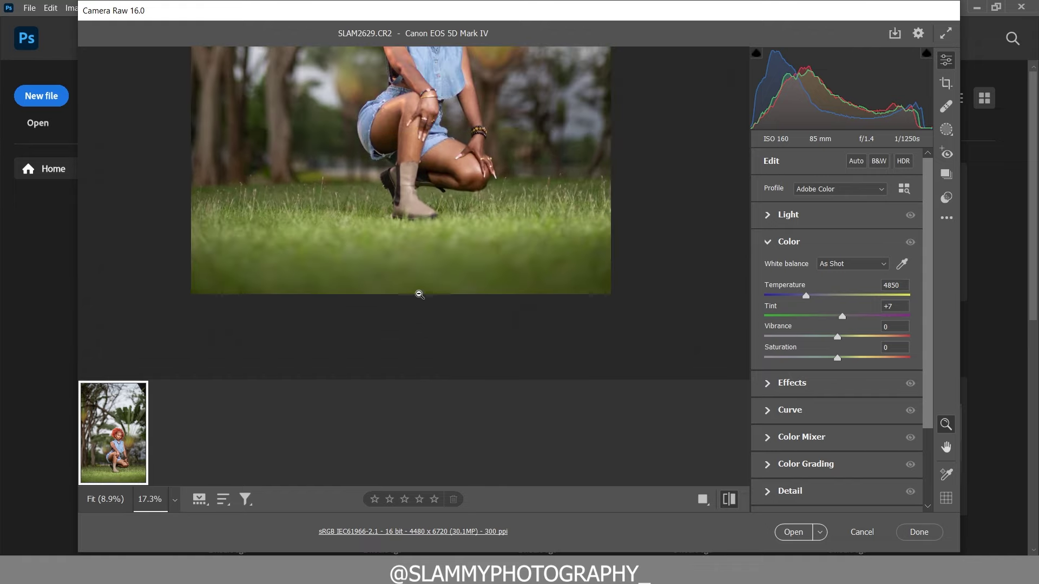
alt+click(418, 224)
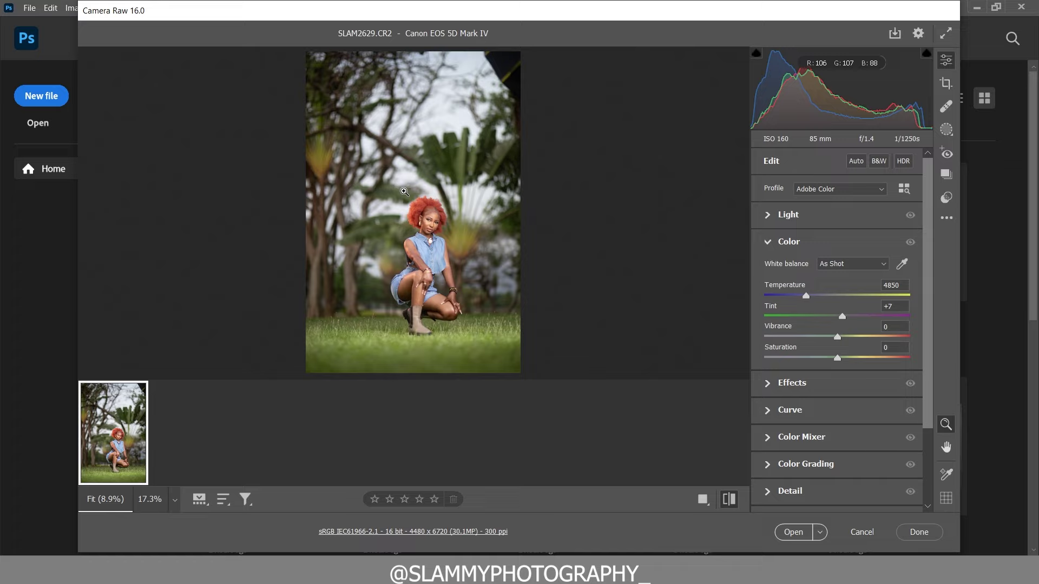
Step: Collapse the Color section in the Edit panel so all edit sections are listed
scroll(773, 271, down, 3)
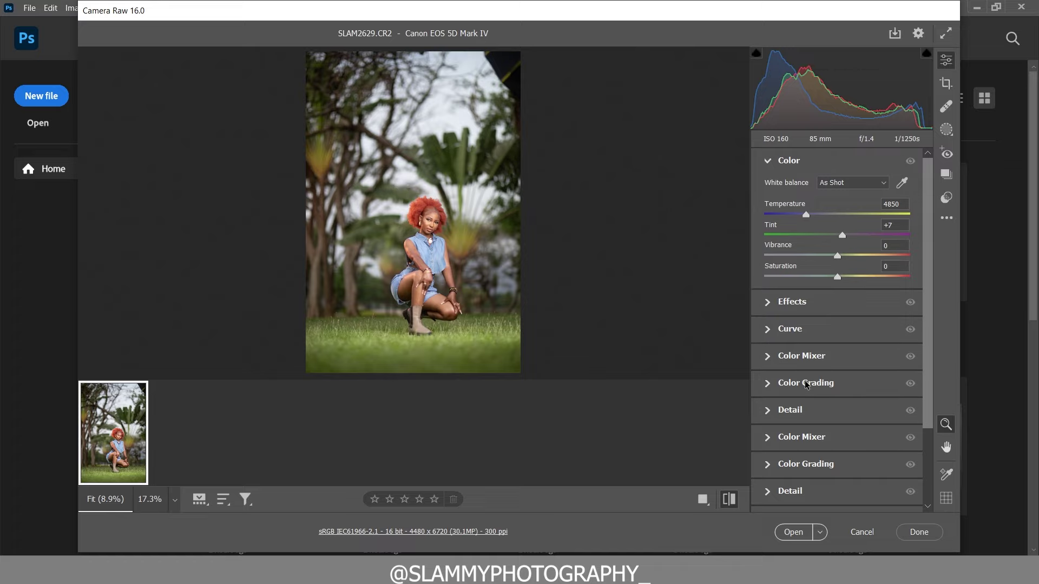
scroll(771, 273, up, 3)
click(769, 245)
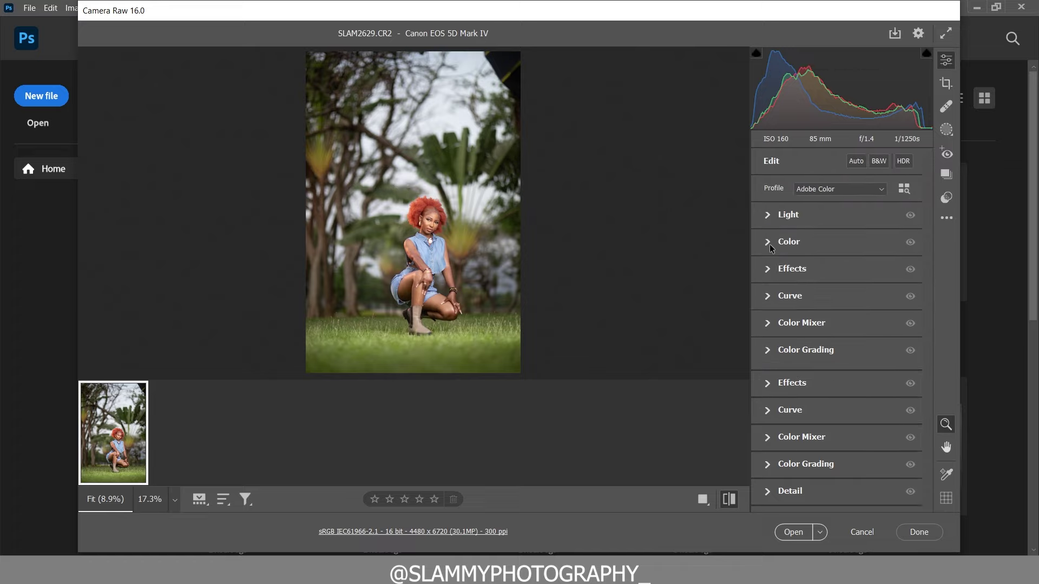
click(769, 245)
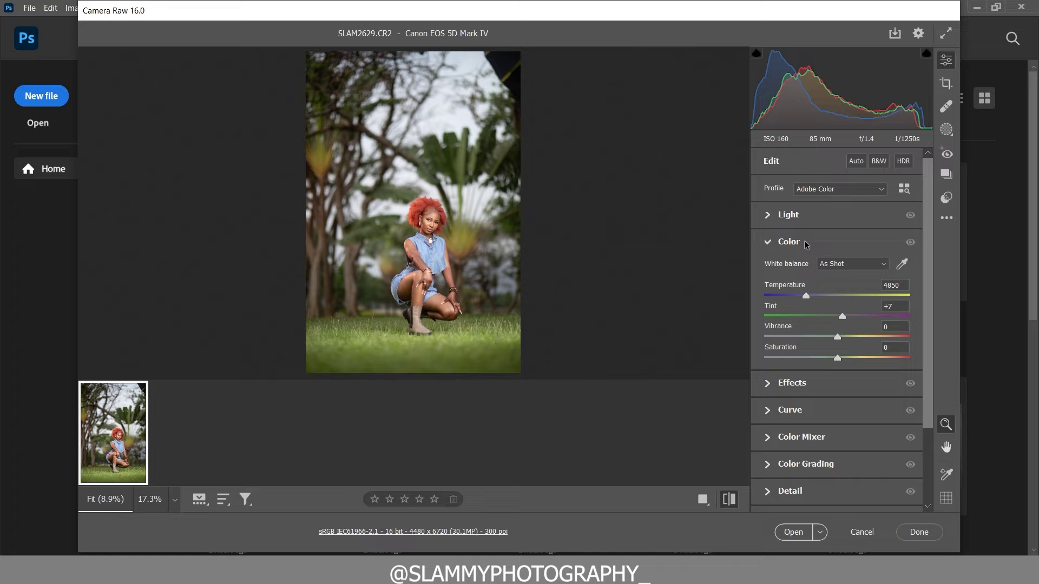
click(769, 243)
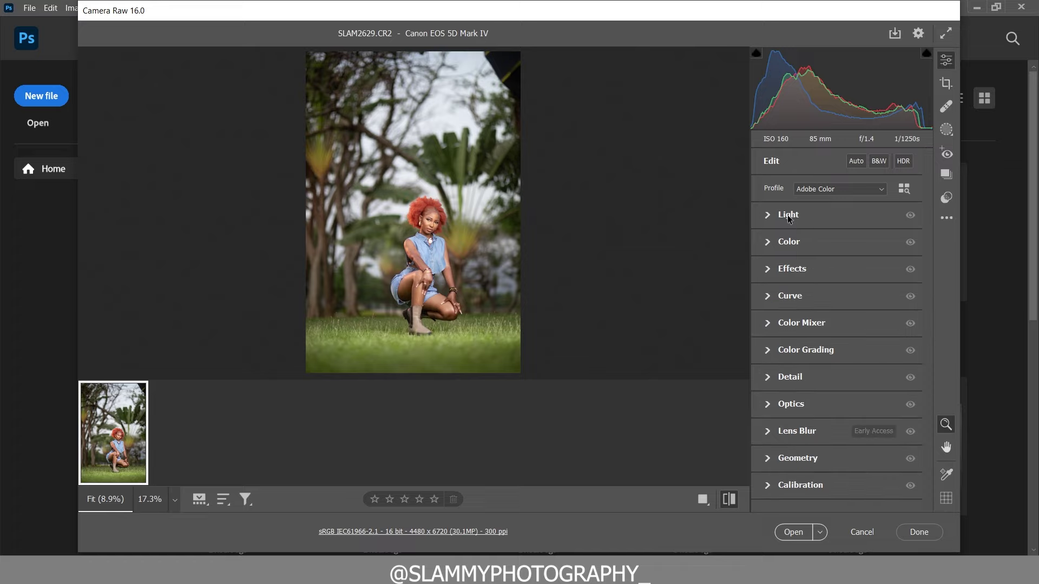
Step: Expand the Color section and trial Vibrance at +54 and +75 before resetting it to 0
click(768, 241)
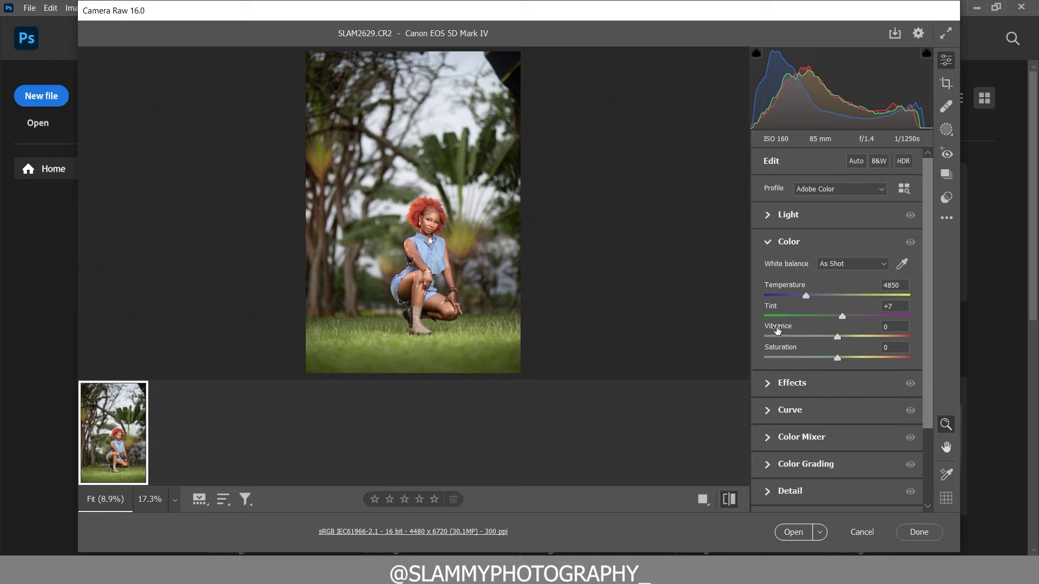
drag(777, 330, 825, 332)
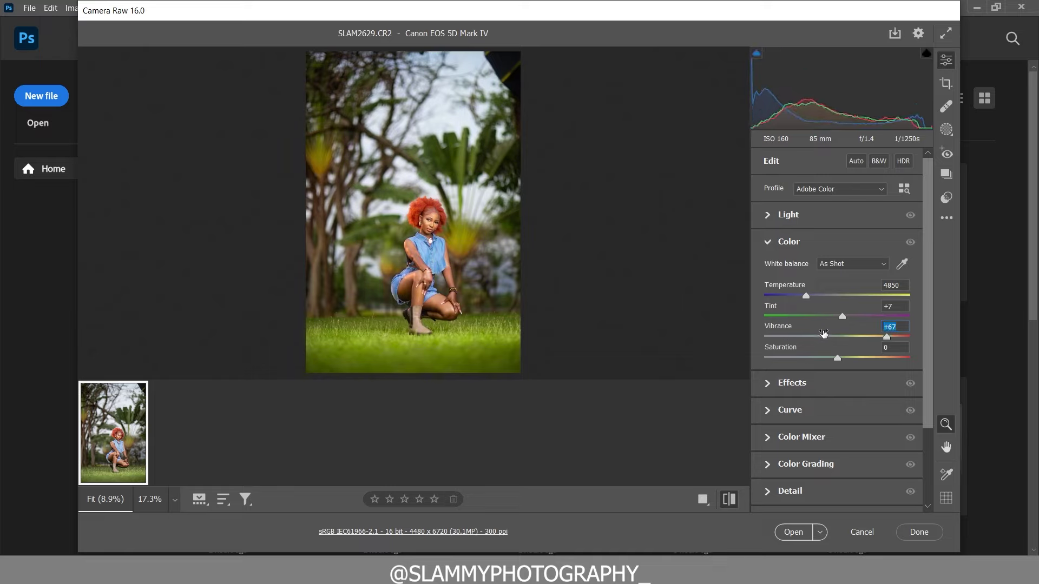
drag(787, 331, 842, 358)
double_click(881, 337)
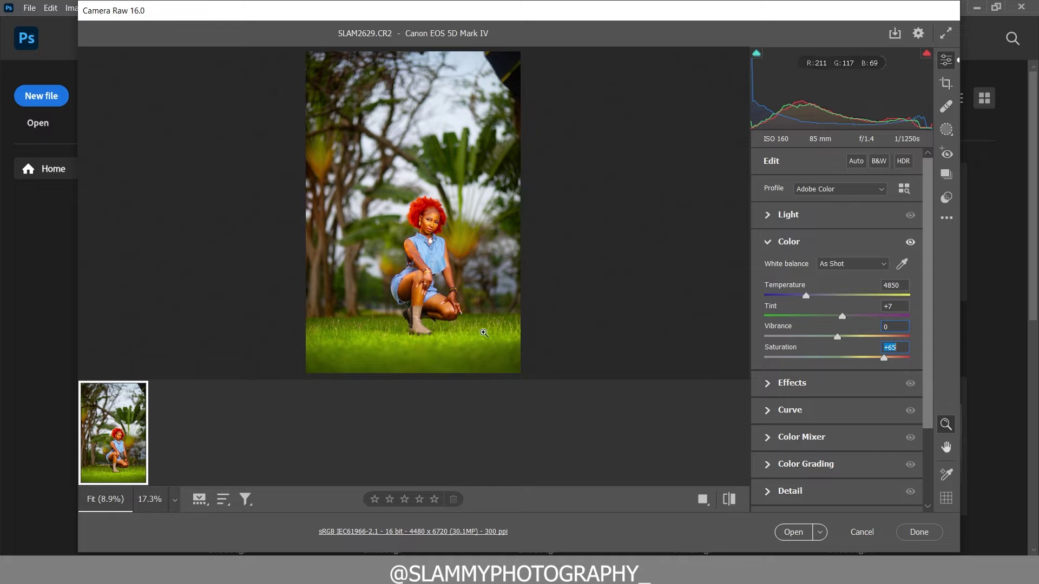
Step: Reset Saturation to 0 and raise Vibrance to +74 instead
scroll(430, 206, up, 5)
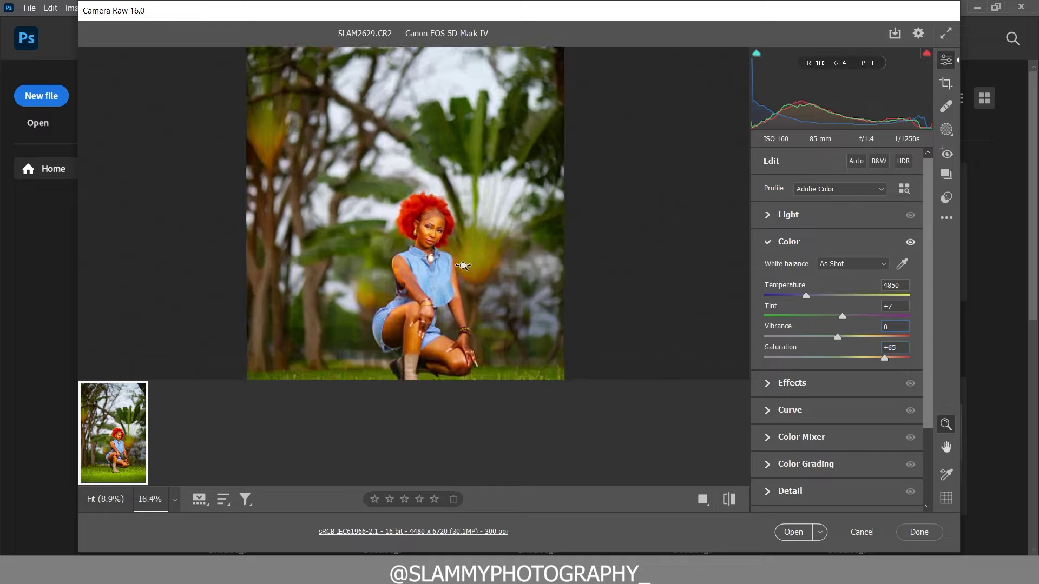
scroll(476, 307, down, 3)
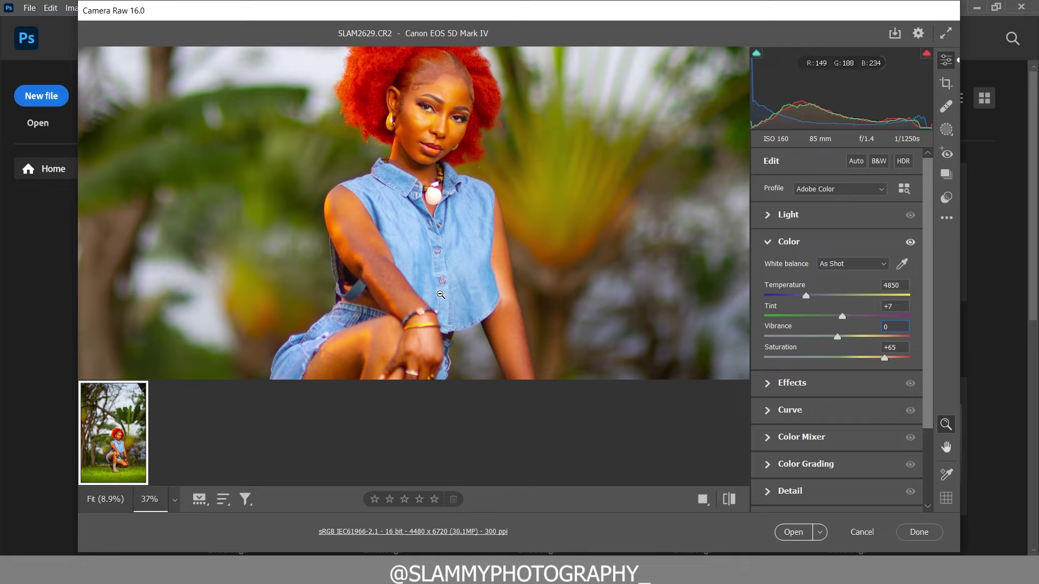
scroll(439, 289, down, 3)
key(ctrl+0)
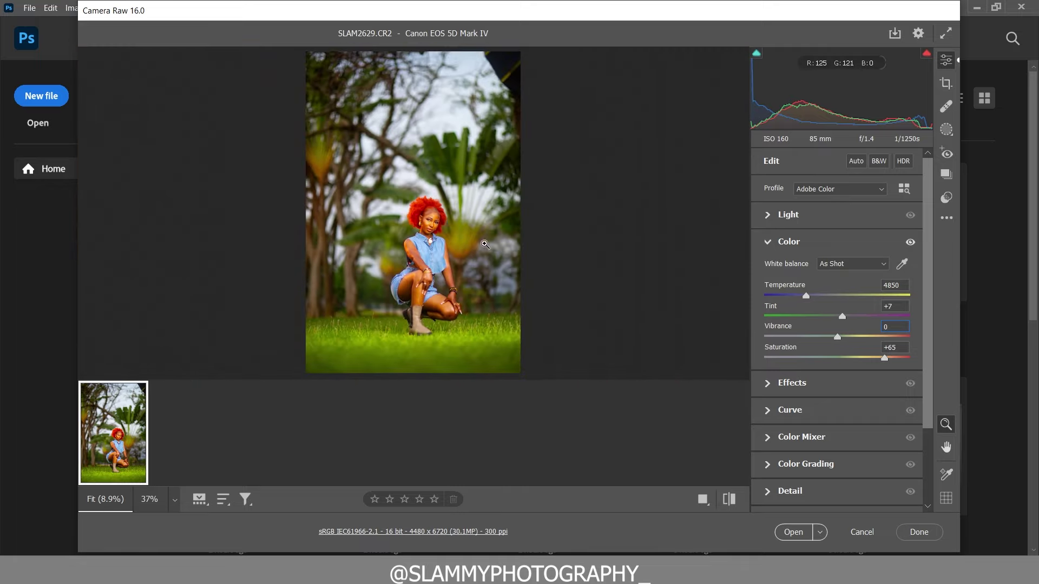
scroll(423, 217, up, 3)
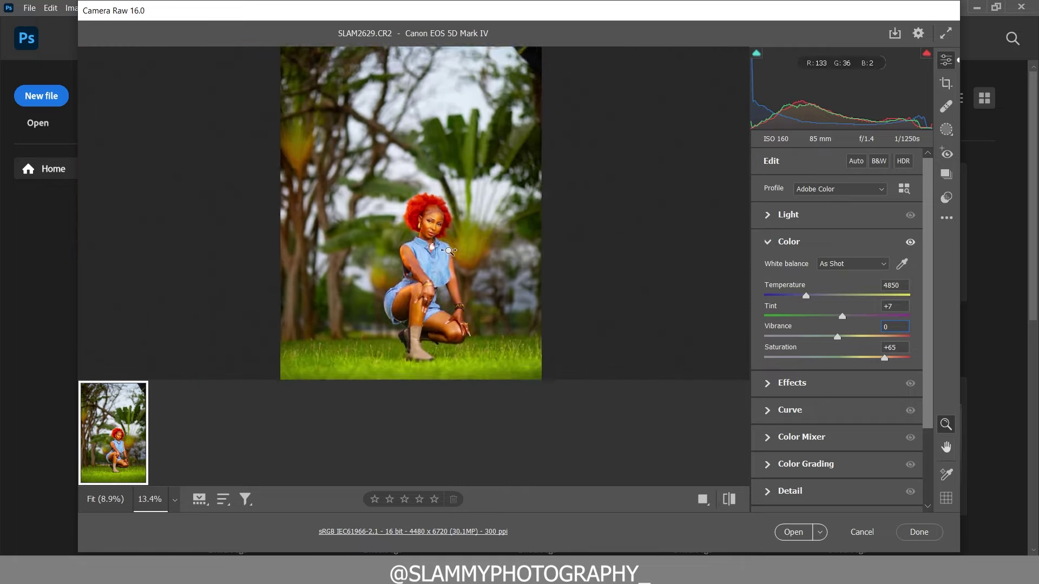
scroll(477, 292, up, 2)
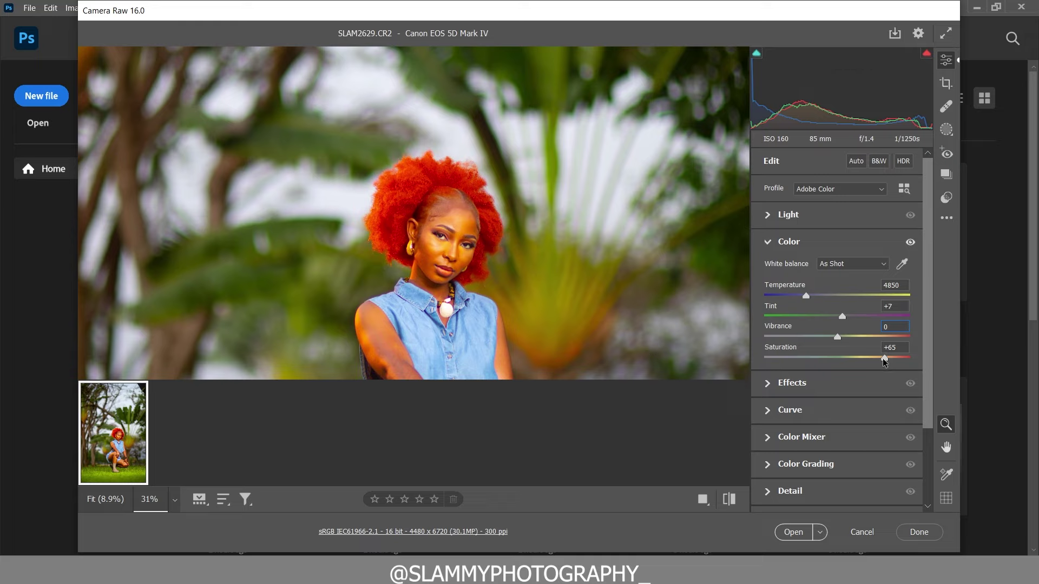
double_click(884, 358)
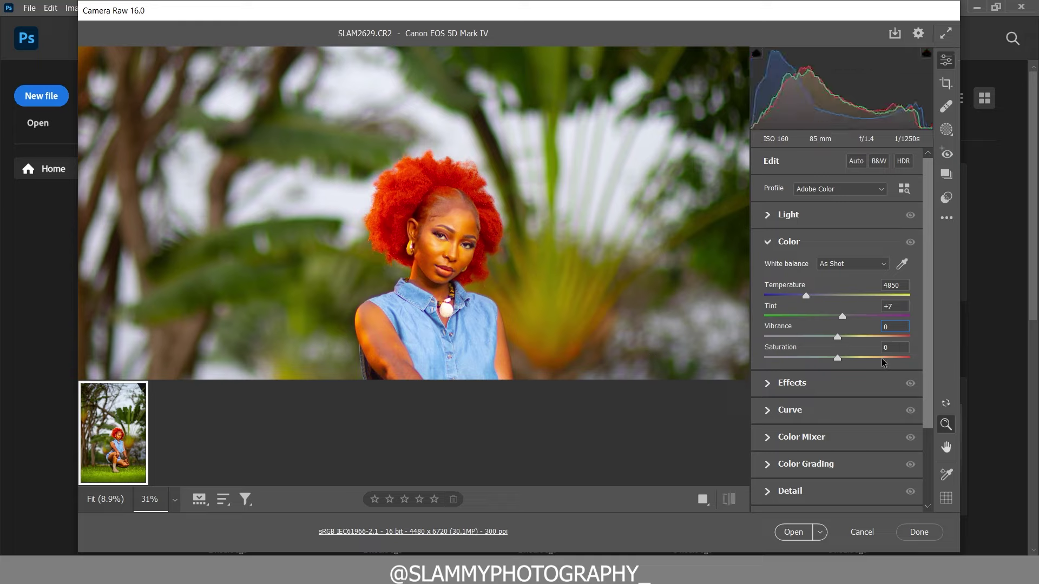
drag(779, 327, 829, 334)
Step: Check the knee and hand area close up, then ease Vibrance down from +74 to +64
click(533, 331)
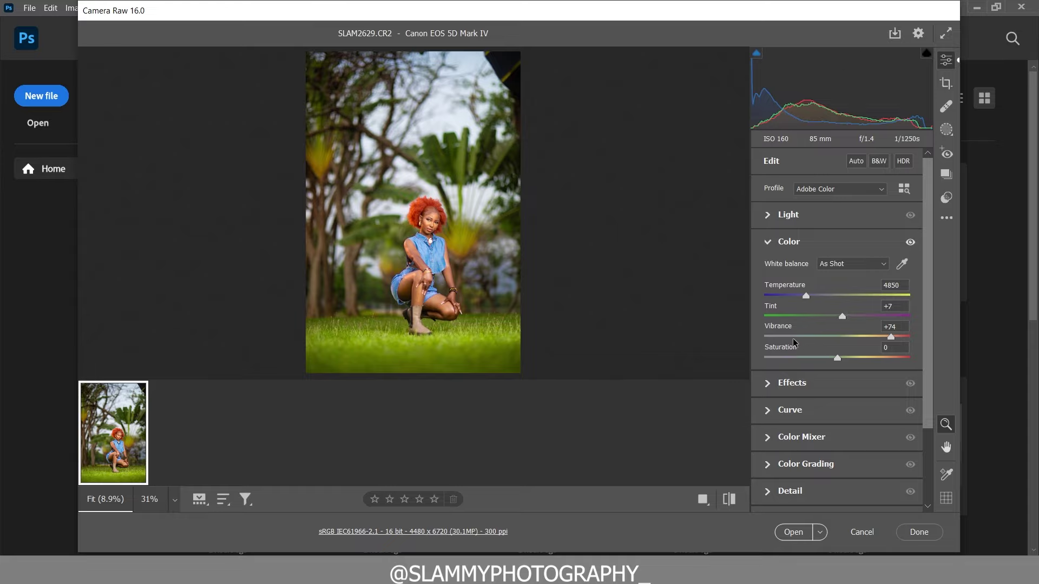
drag(432, 277, 470, 319)
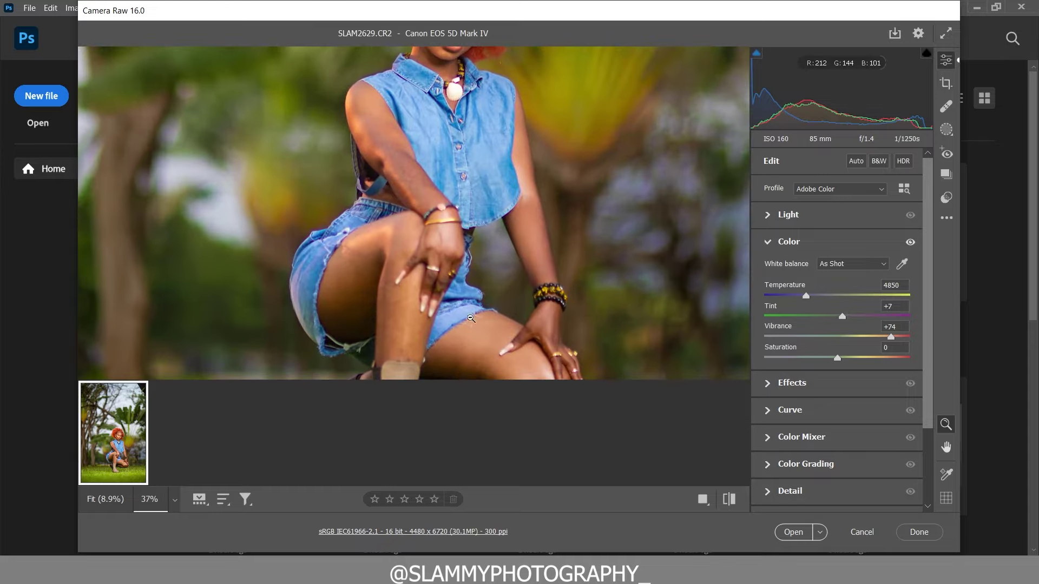
key(ctrl+0)
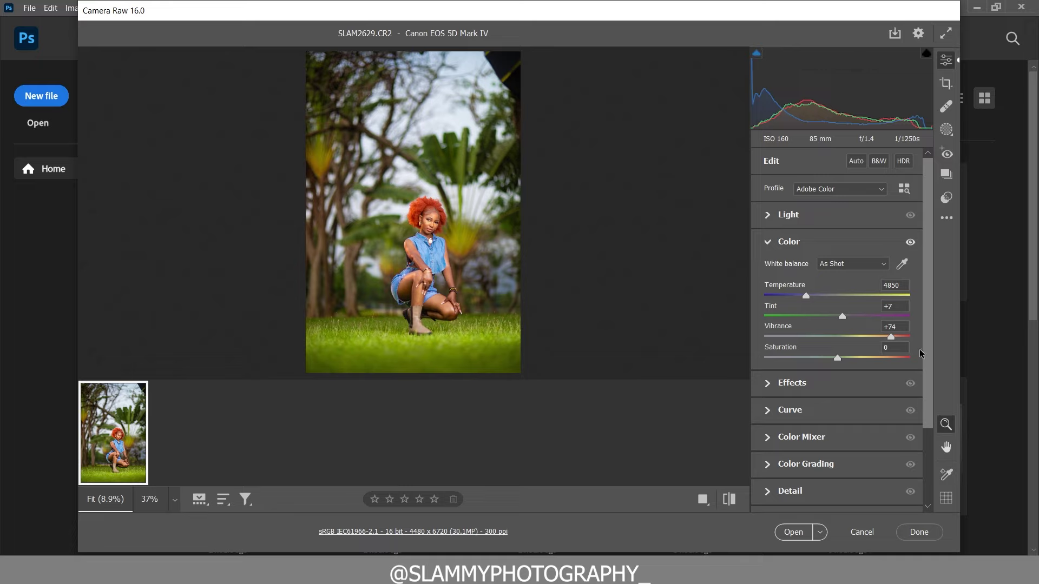
drag(793, 328, 779, 331)
Step: Apply the Camera Matching Landscape profile and show it in a side-by-side Before/After comparison
click(903, 189)
click(760, 240)
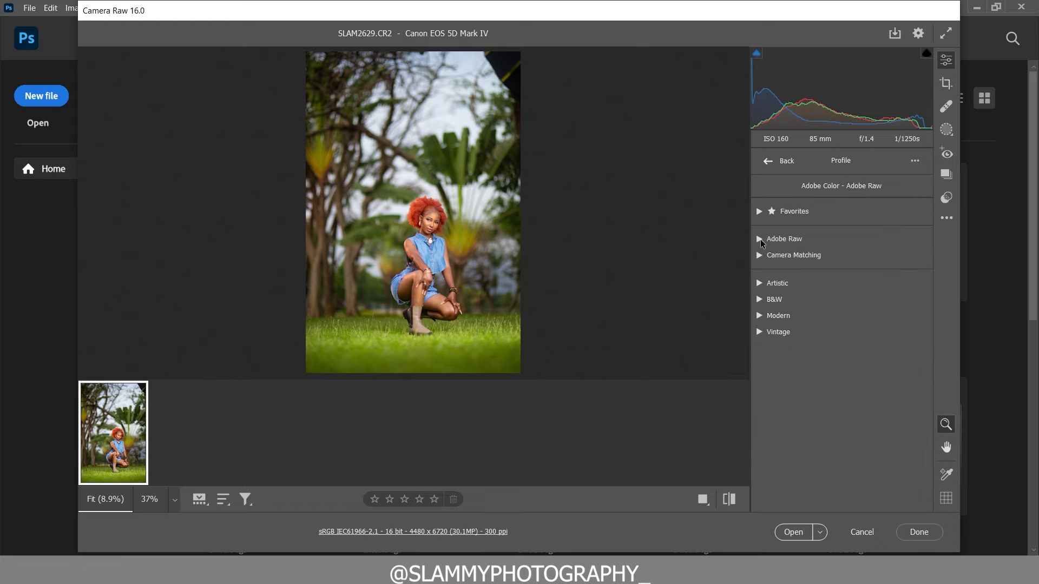
click(761, 255)
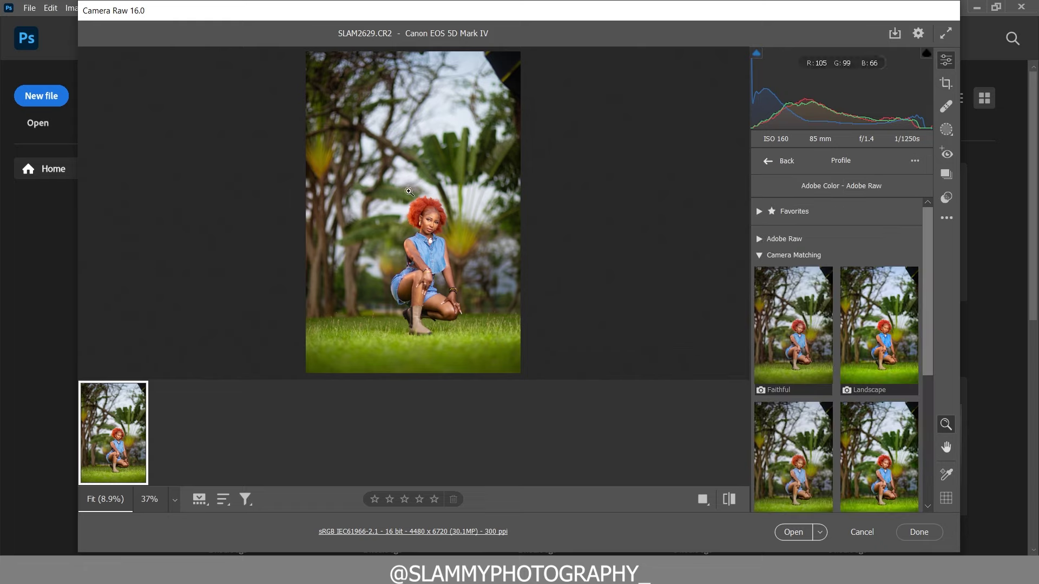
click(875, 332)
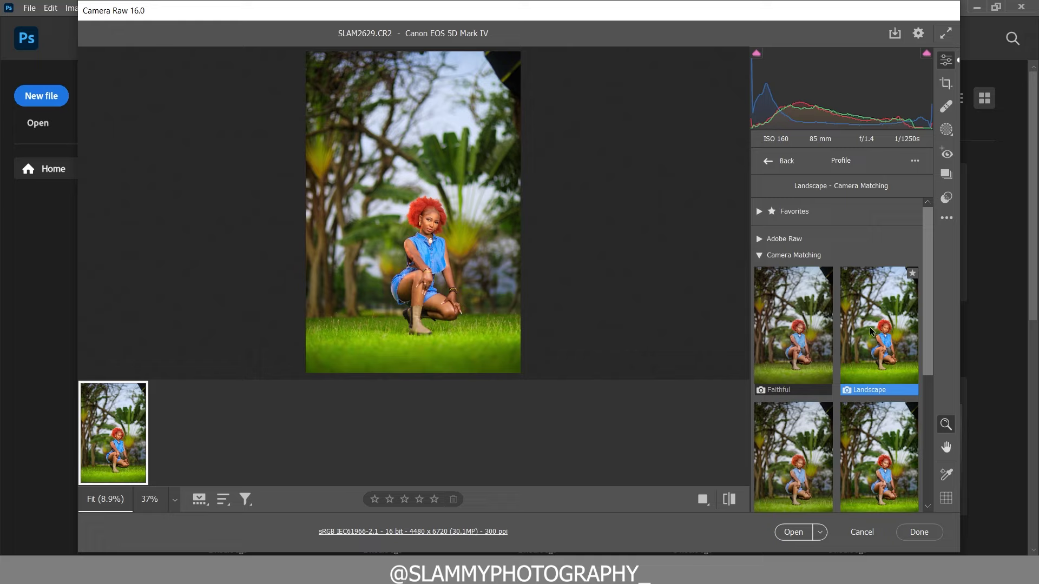
scroll(869, 327, down, 2)
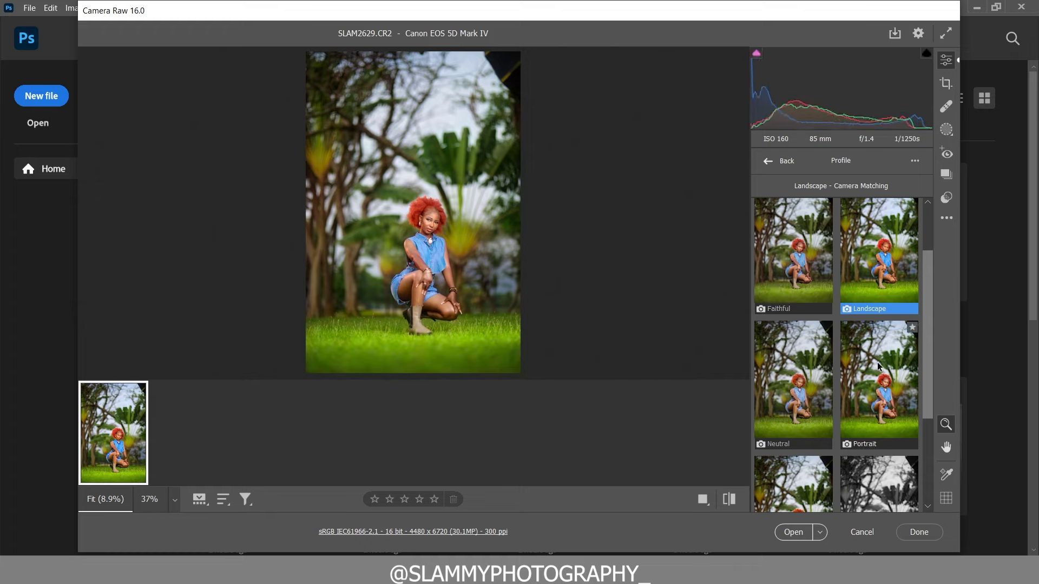
scroll(782, 474, down, 2)
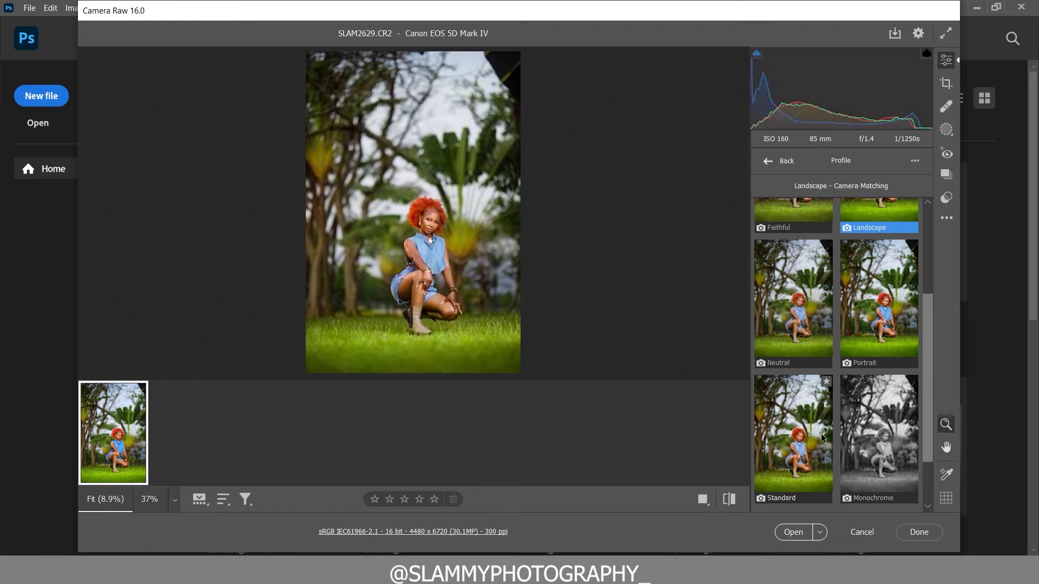
scroll(806, 368, up, 4)
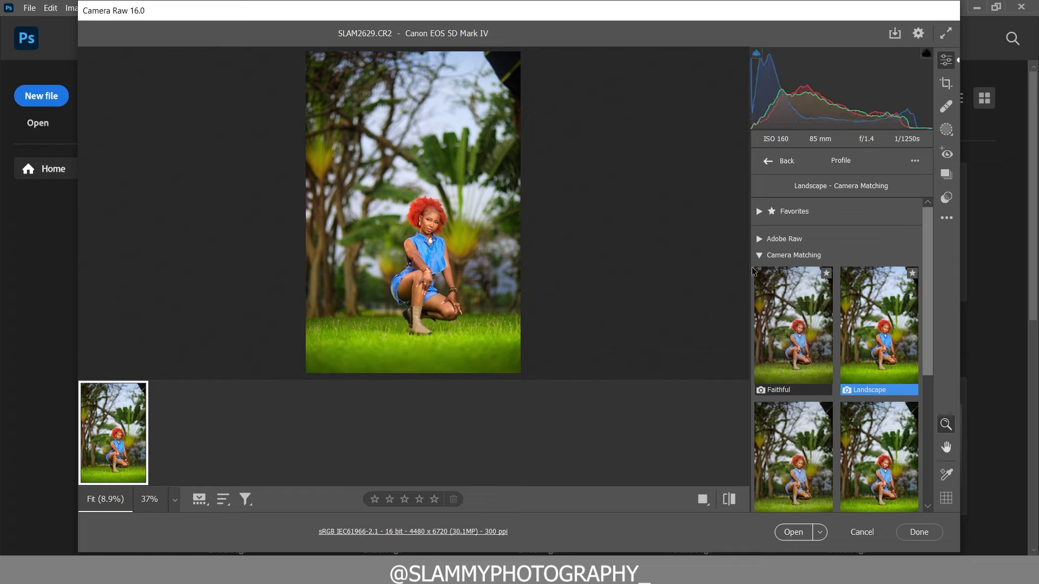
click(759, 255)
click(704, 498)
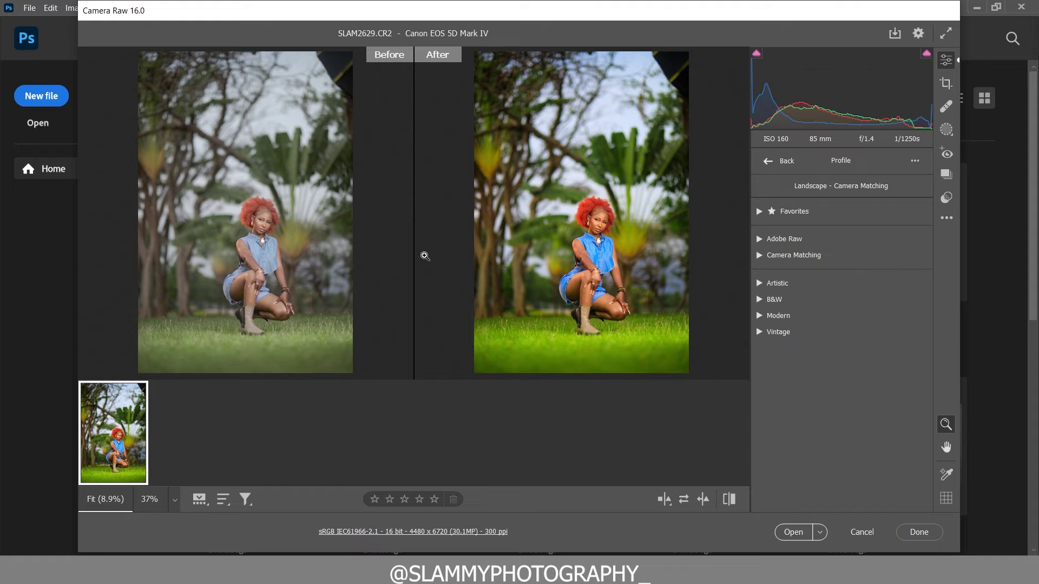
Step: Compare Before and After at the upper body and head, then leave the Profile browser for the edit settings
click(588, 250)
click(655, 325)
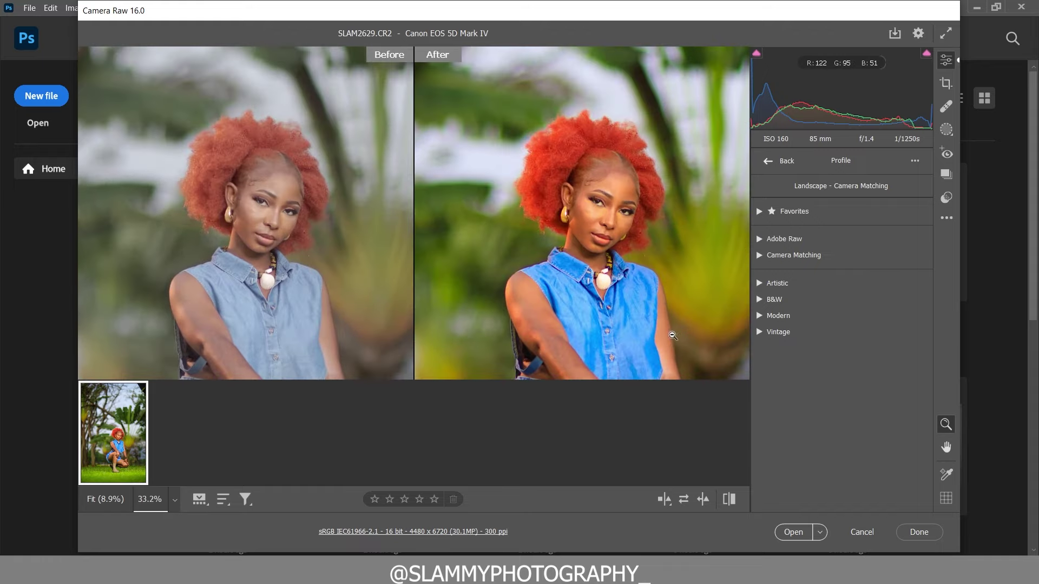
key(ctrl+0)
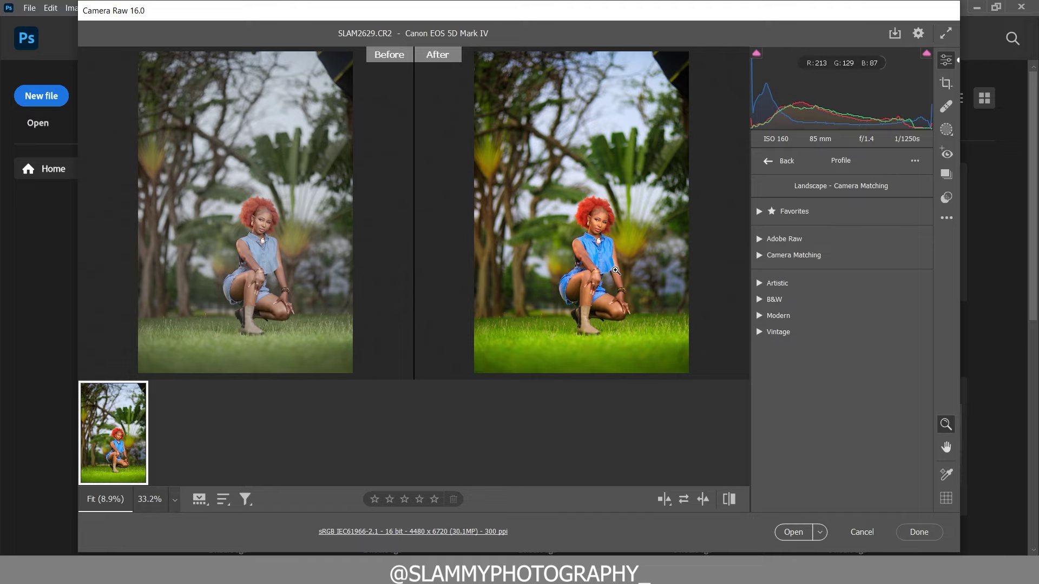
click(589, 214)
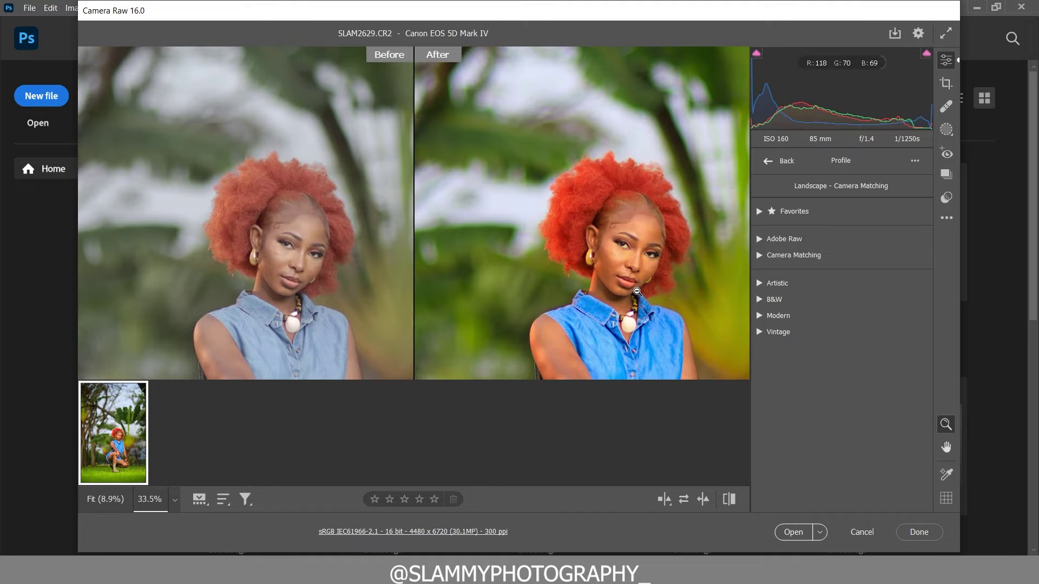
click(637, 292)
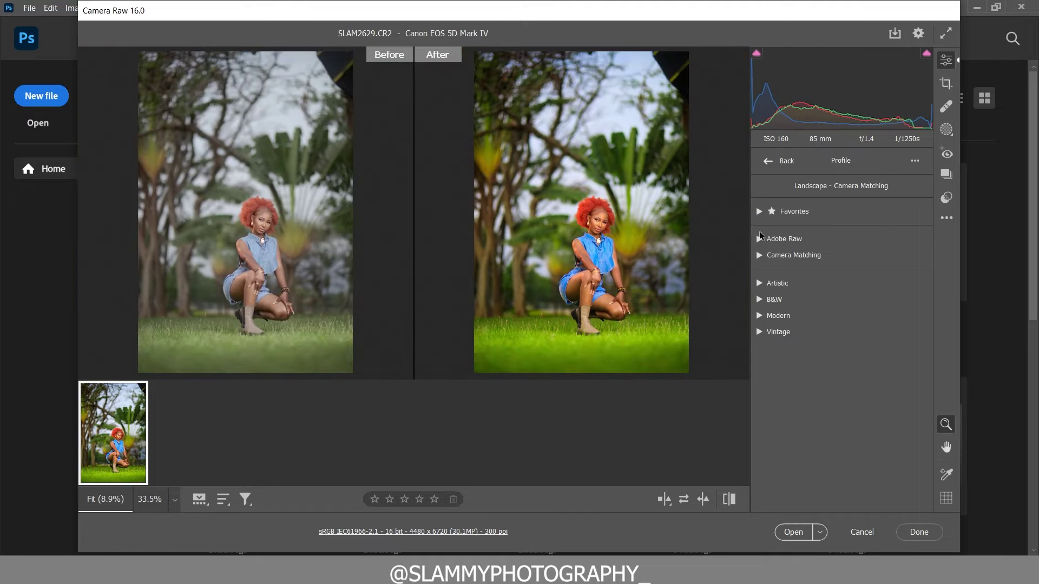
click(767, 162)
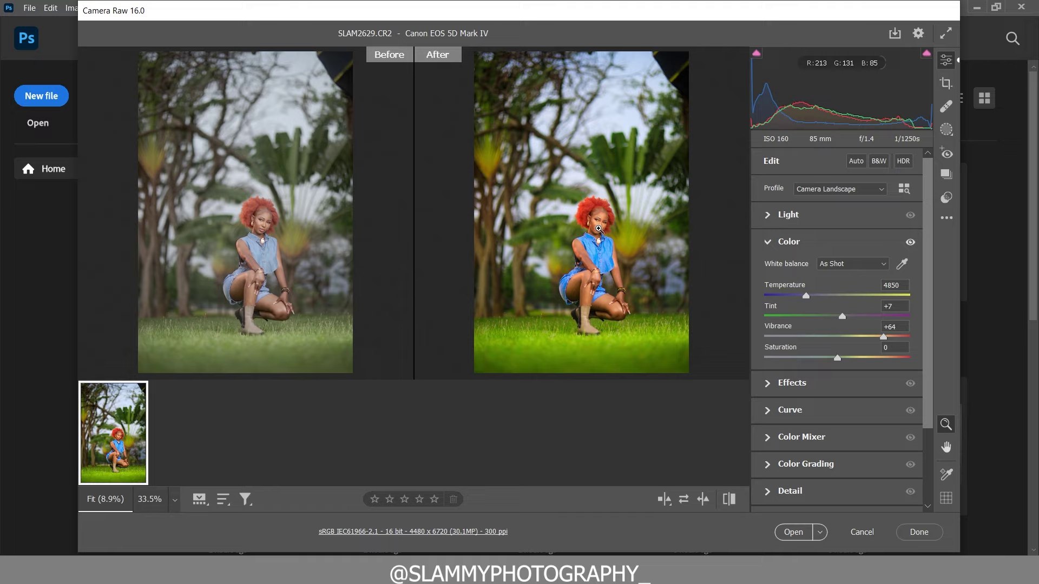
Step: Lower Temperature from 4850 to 4350, checking the face and eye close up
drag(599, 226, 601, 284)
drag(606, 221, 745, 362)
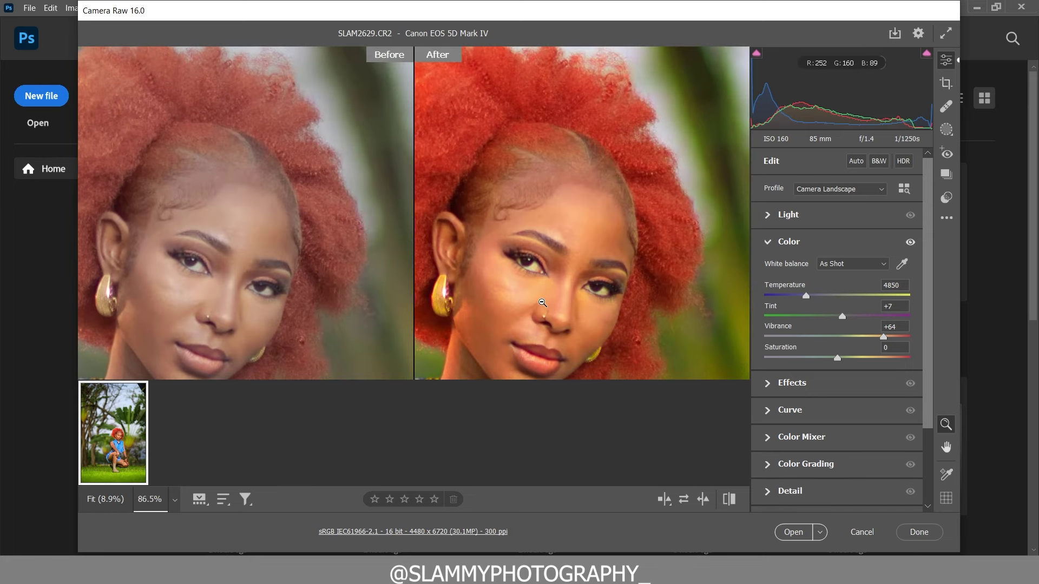
scroll(522, 299, up, 2)
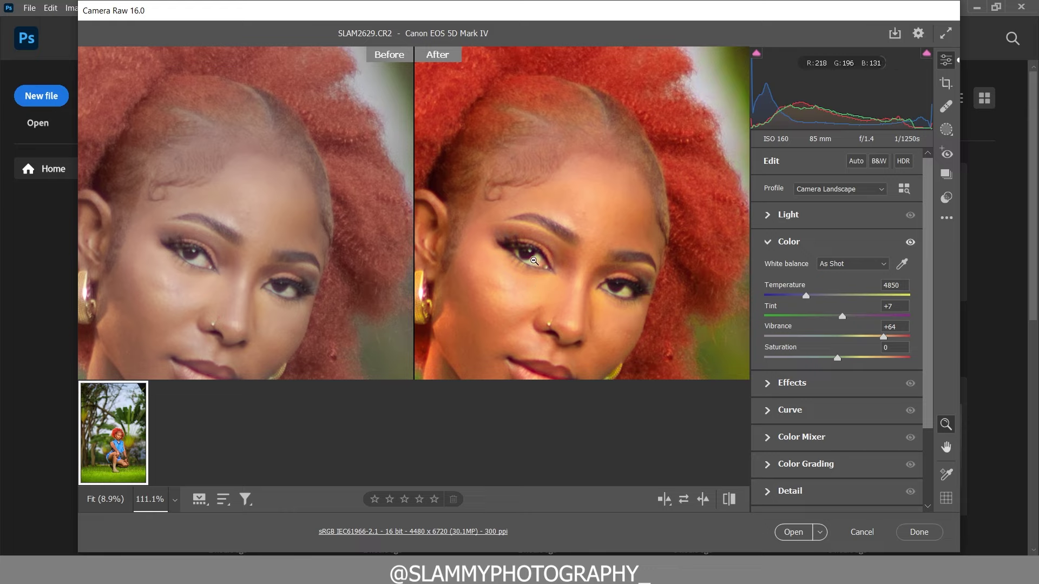
drag(805, 297, 798, 299)
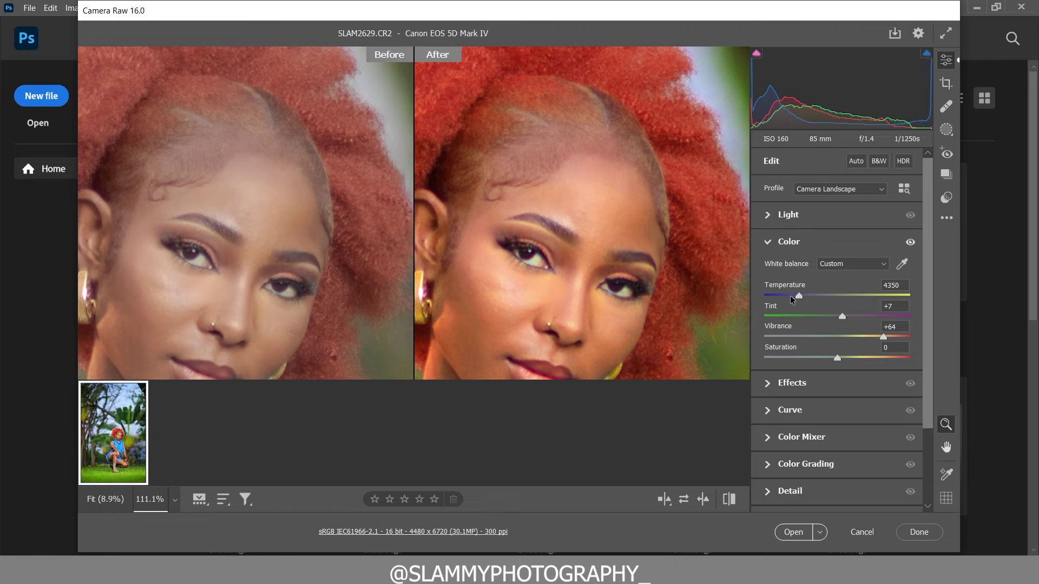
click(518, 263)
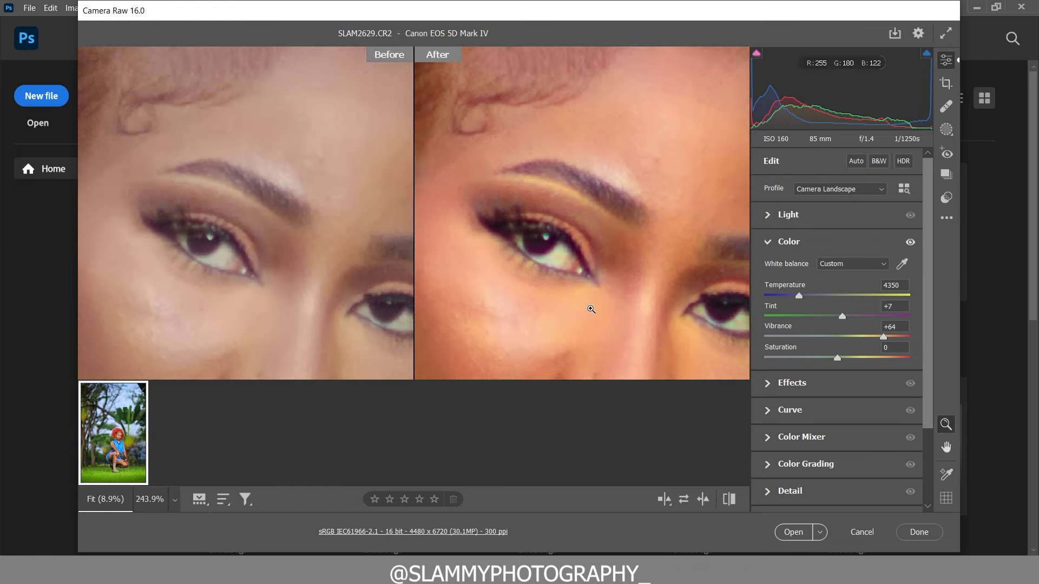
click(591, 308)
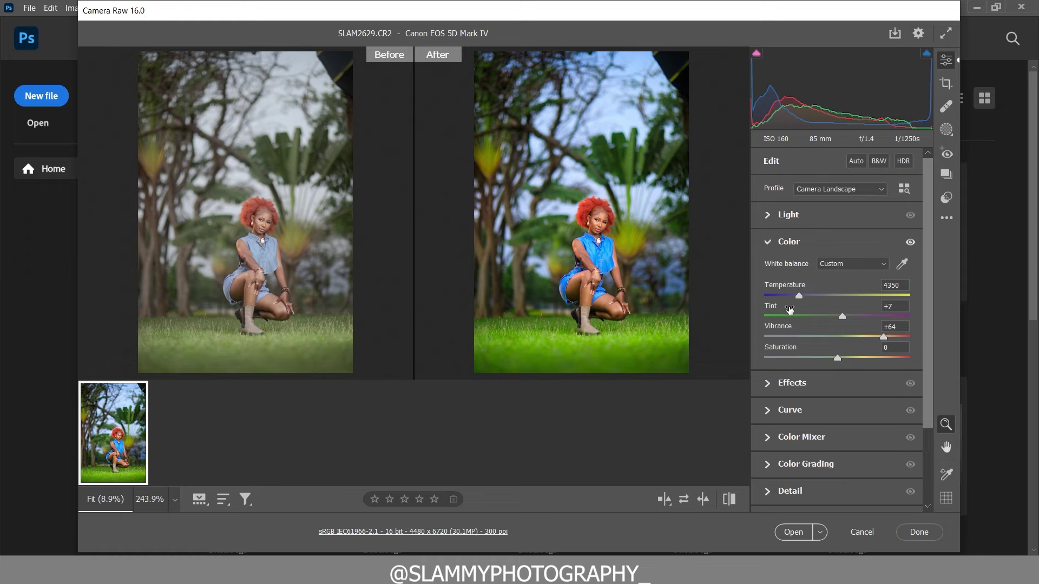
click(603, 219)
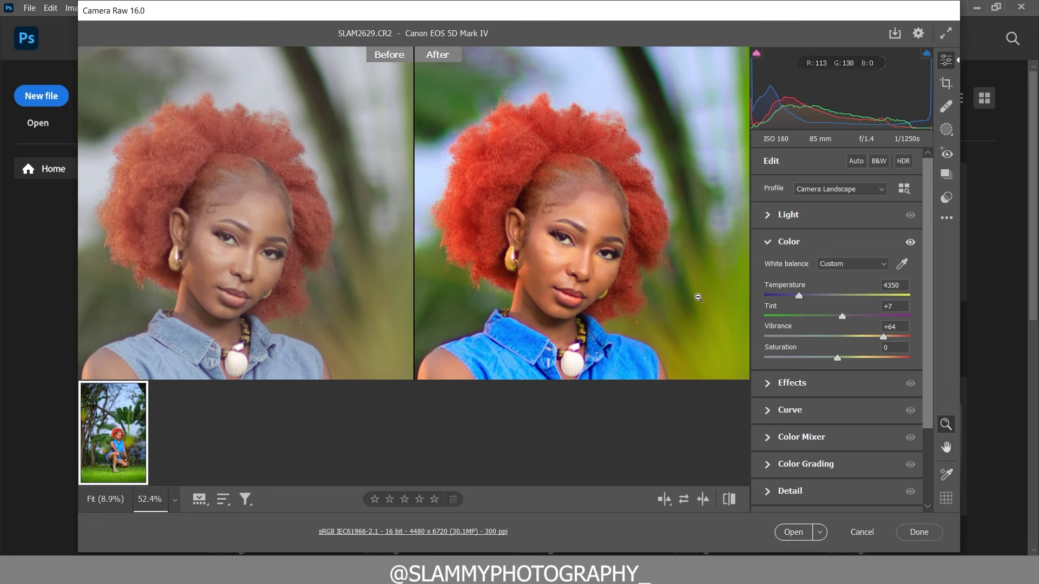
click(590, 299)
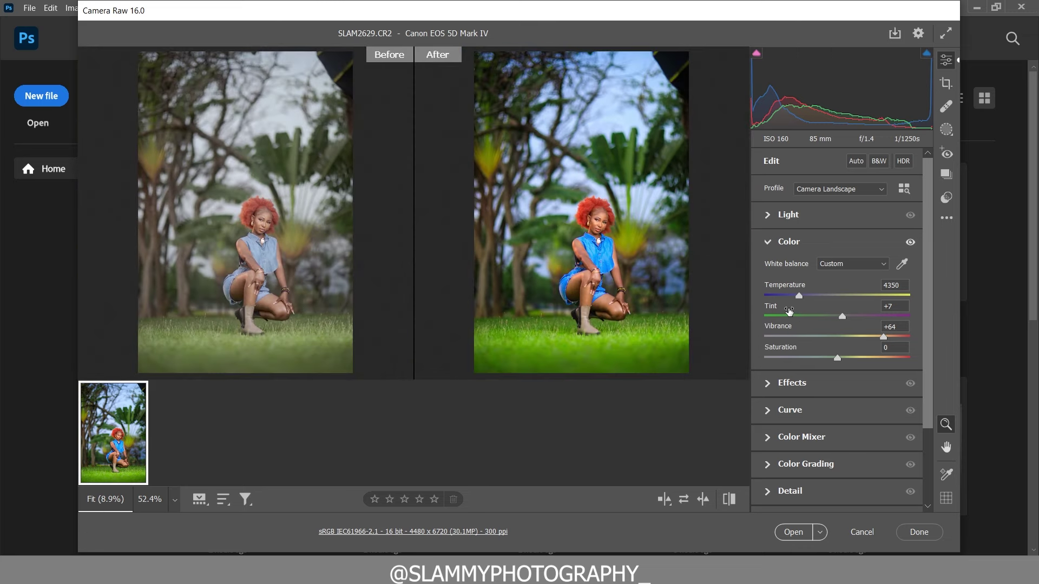
Step: Set Tint to 0, keeping Temperature at 4350 and Vibrance at +64
mouse_move(783, 309)
mouse_down()
mouse_move(772, 313)
mouse_move(791, 314)
mouse_up()
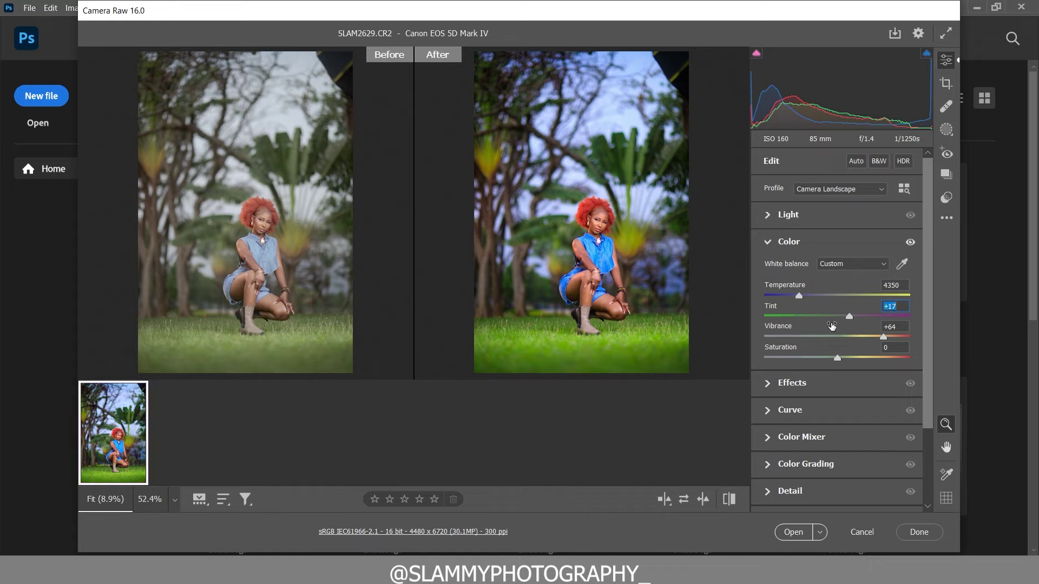
drag(845, 317, 778, 308)
key(Down)
key(Down)
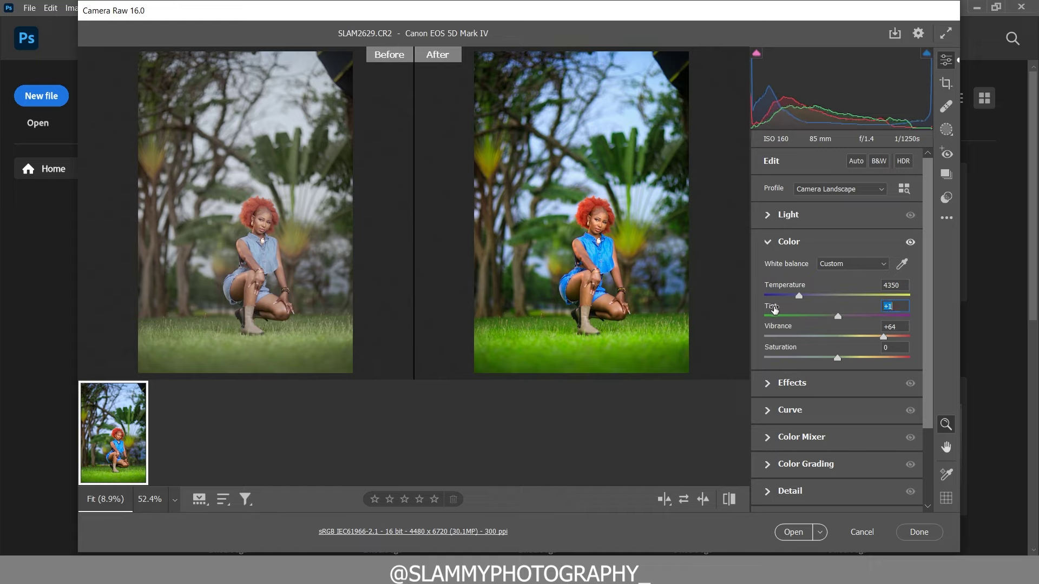
key(Down)
Step: Compare Before/After zoomed on the face, upper body and trees above the hair
click(680, 327)
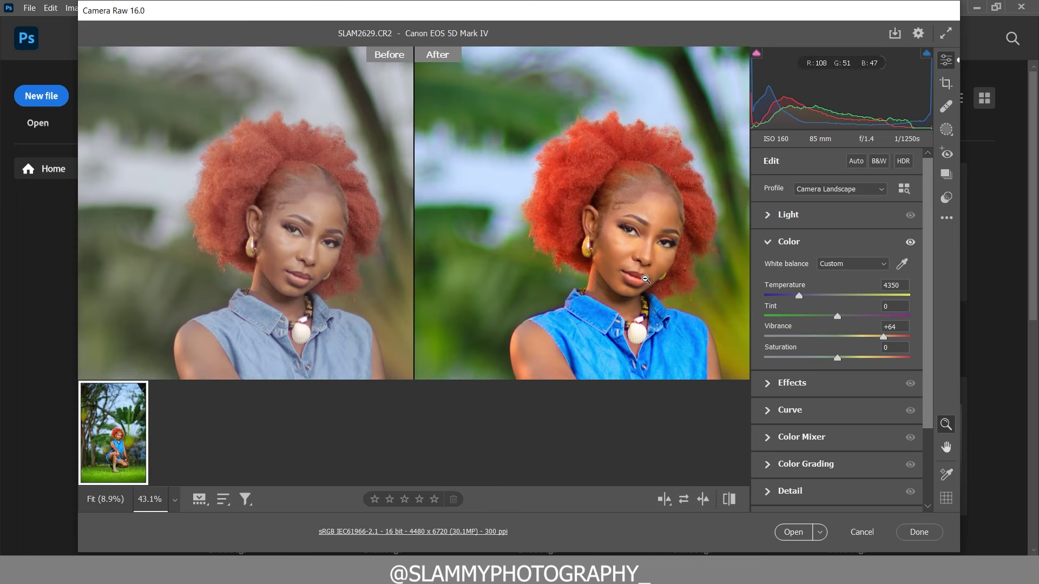
click(651, 302)
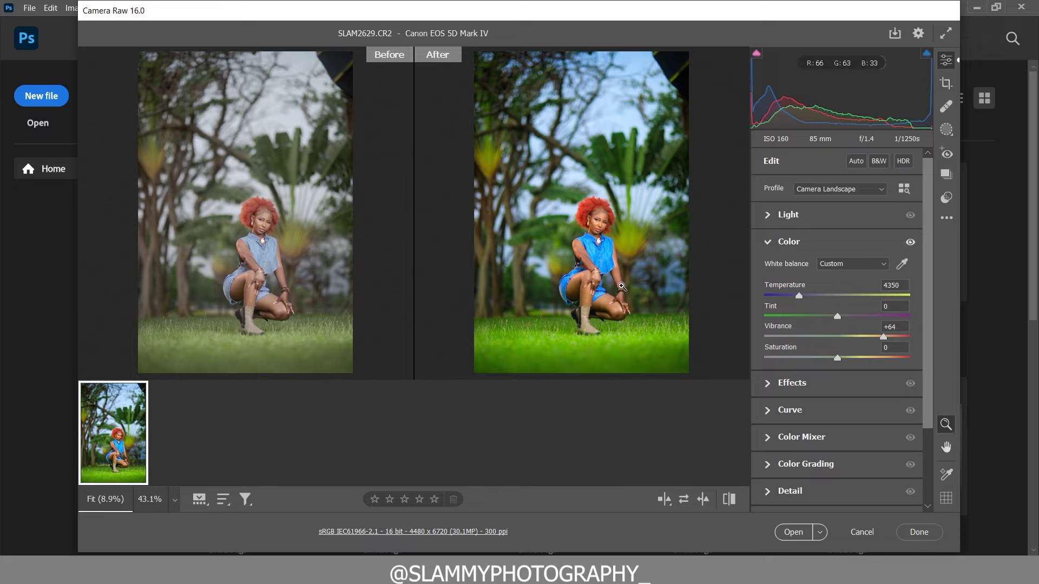
click(593, 214)
click(674, 342)
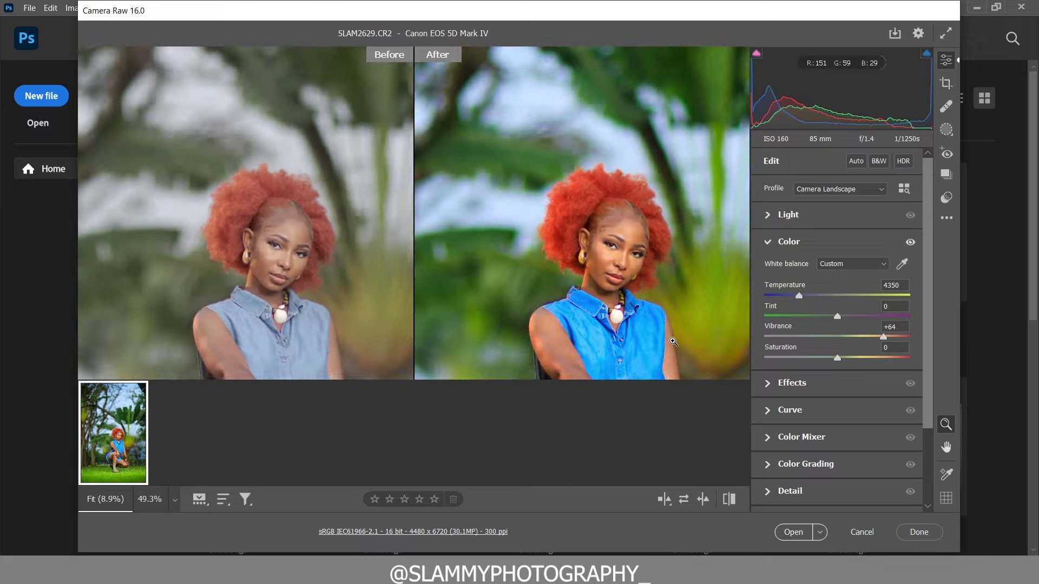
click(610, 259)
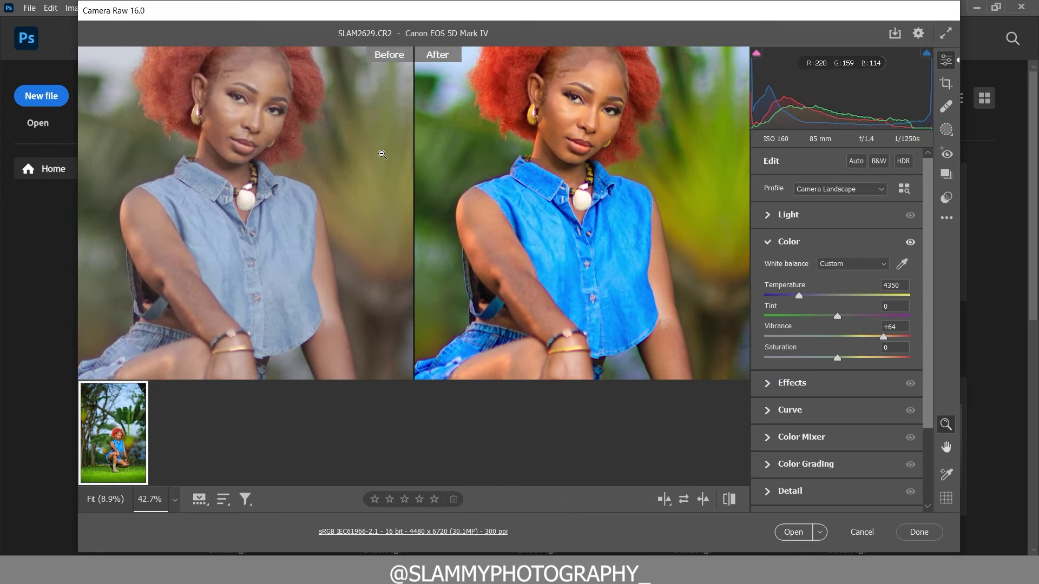
click(564, 293)
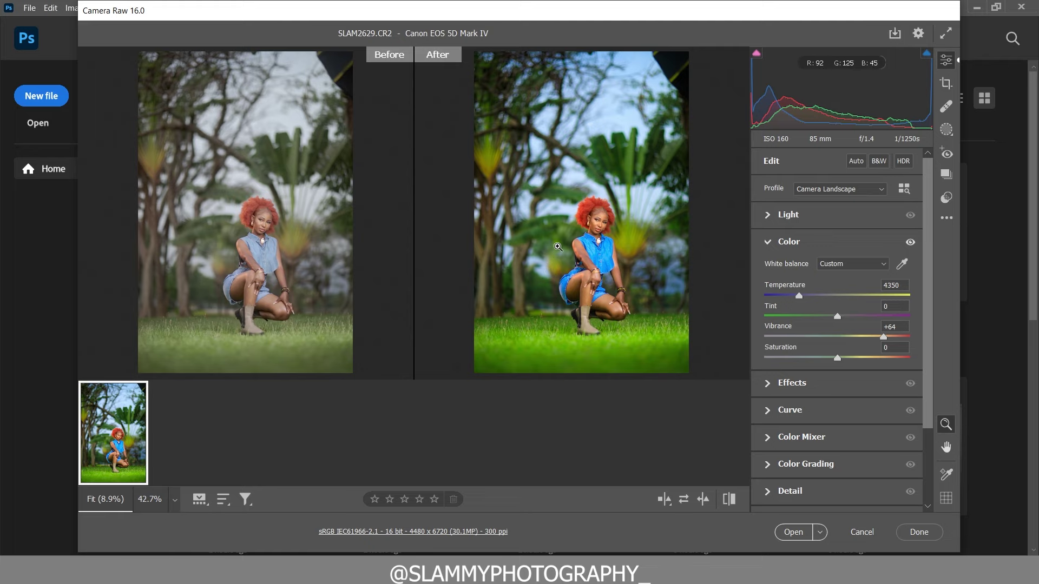
drag(604, 99, 656, 187)
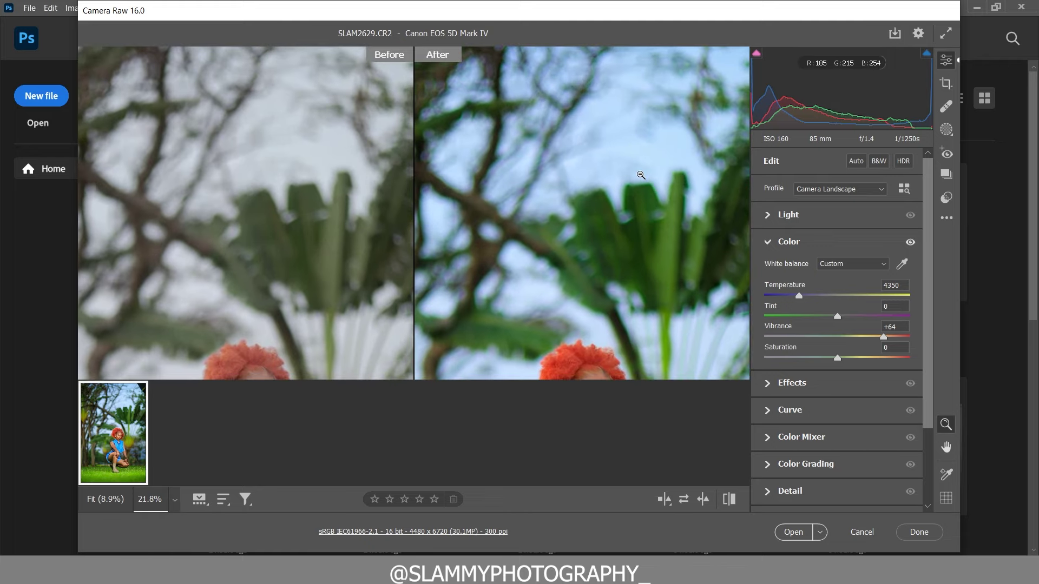
click(640, 173)
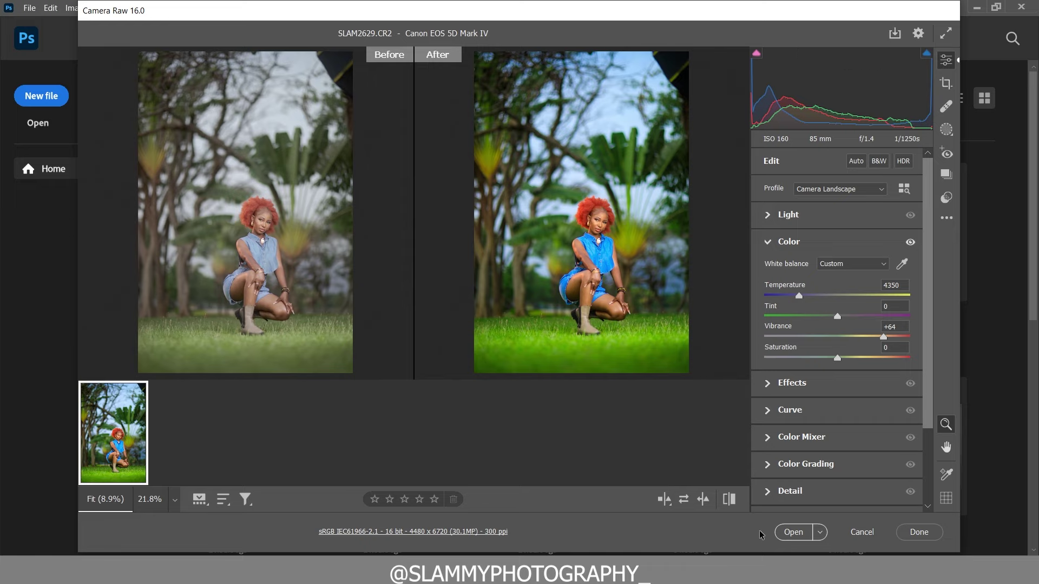
Step: Open the graded photo from Camera Raw and crop it to a 4:5 ratio around the model
click(785, 533)
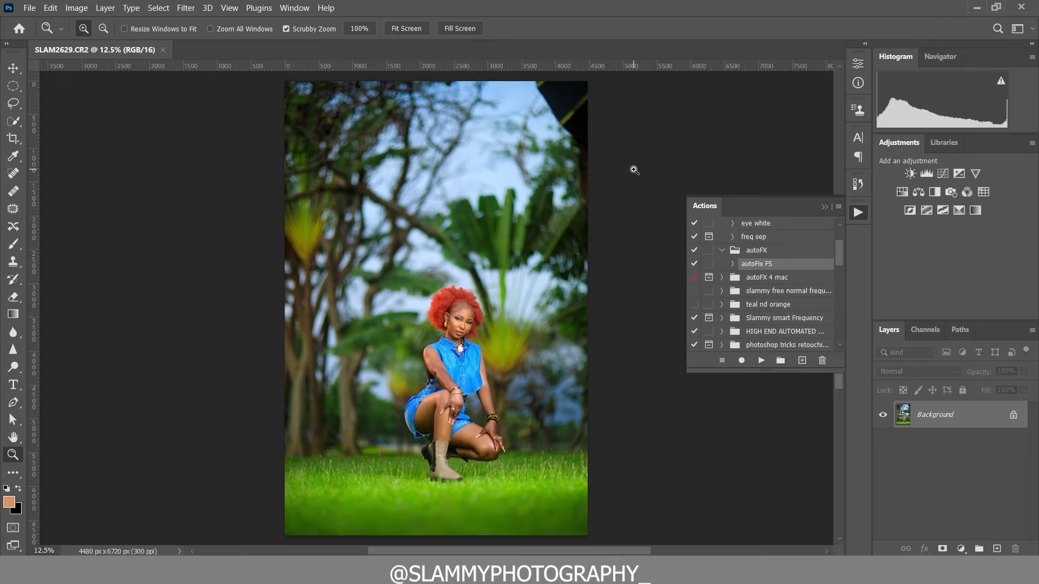
click(13, 138)
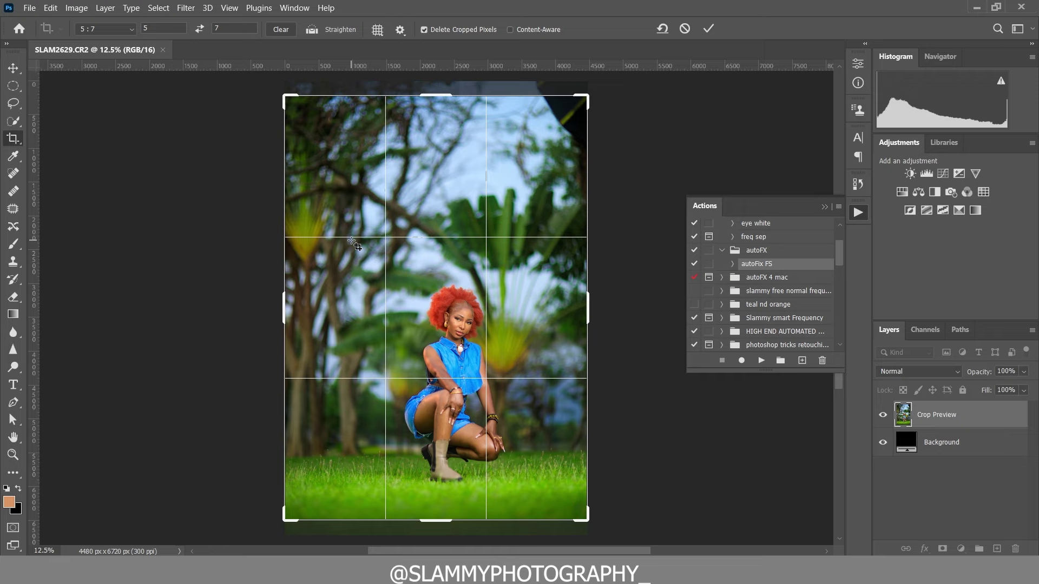
click(105, 29)
click(100, 93)
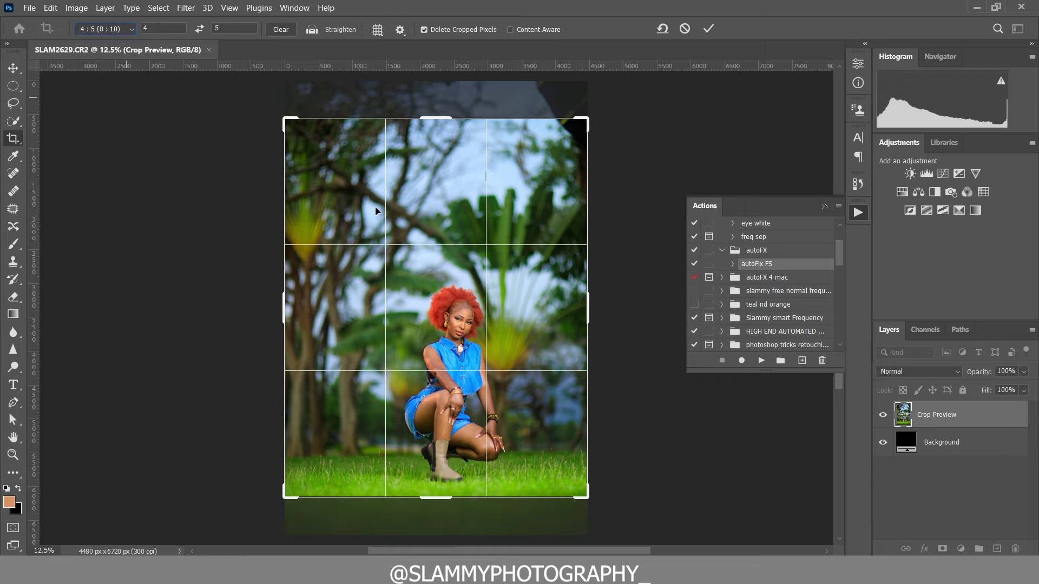
drag(377, 211, 476, 106)
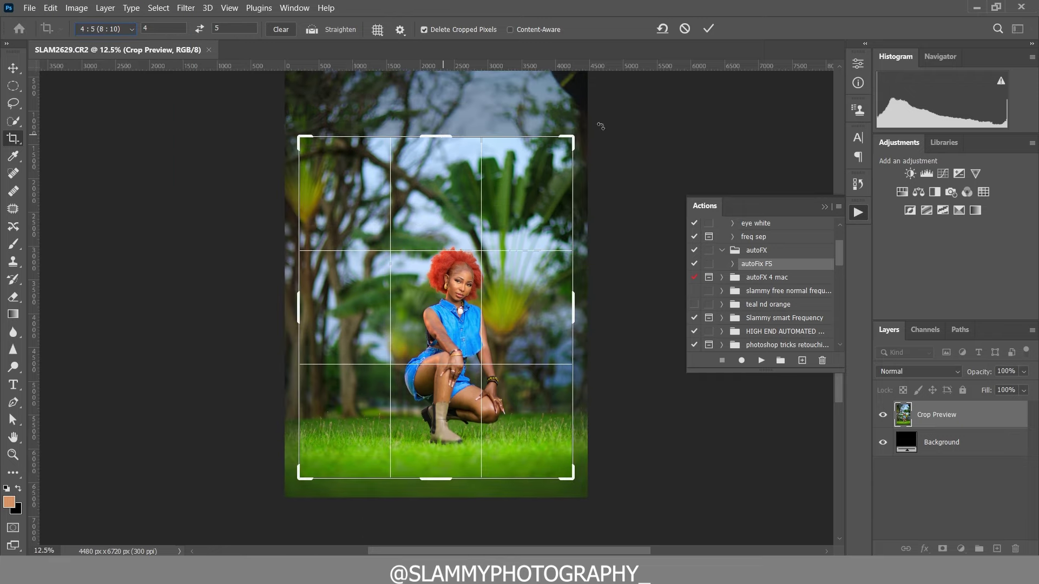
click(708, 28)
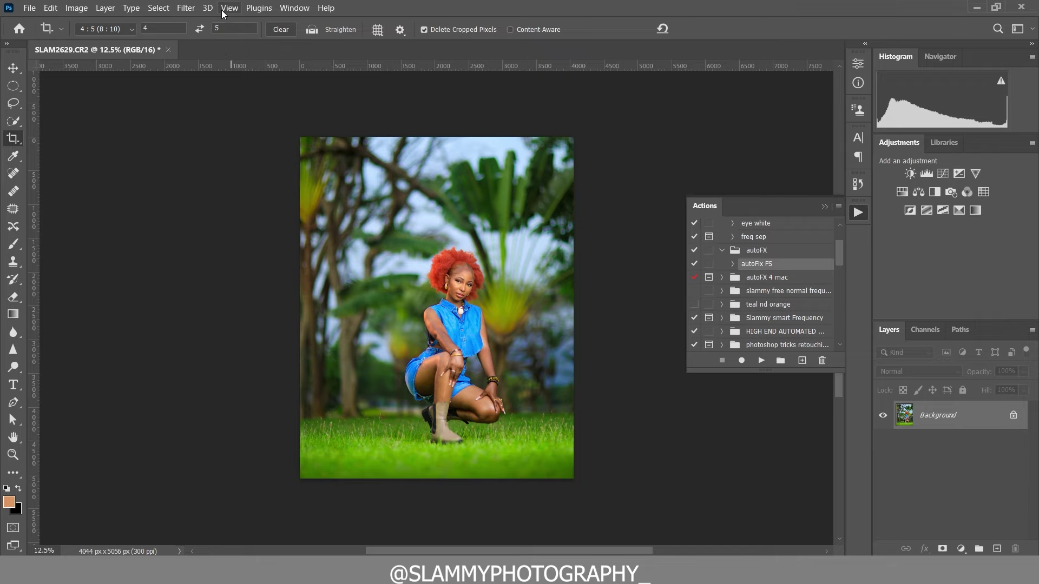
Step: Fit the cropped image on screen and zoom in on the model's face
click(224, 8)
click(244, 127)
key(z)
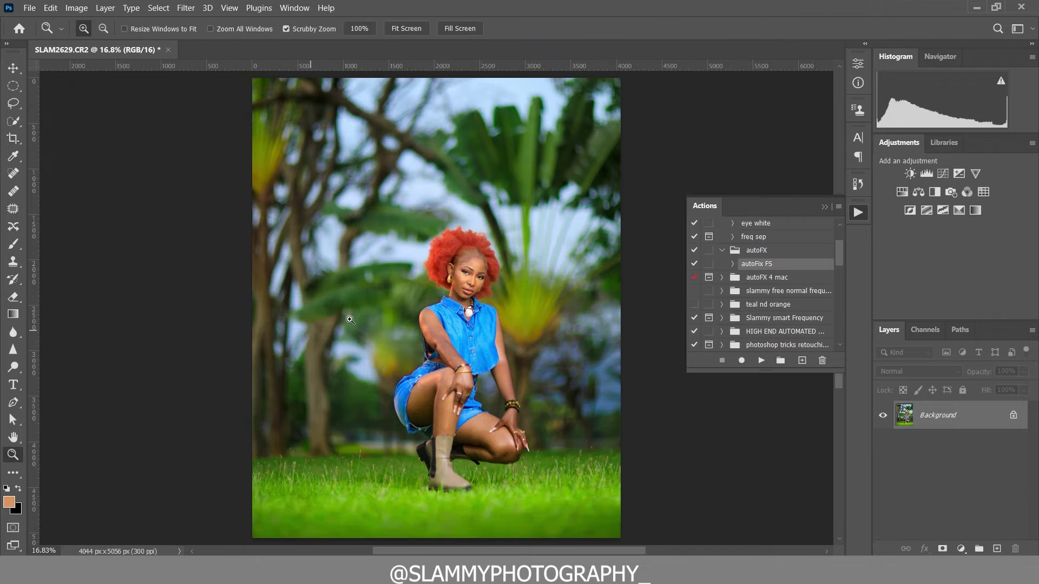
drag(459, 273, 525, 383)
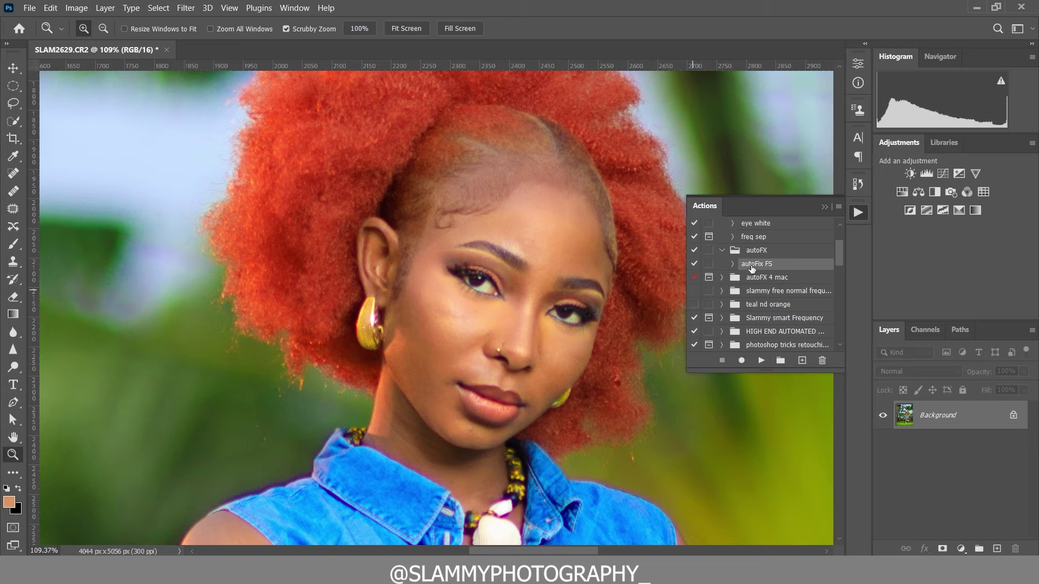
Step: Run the autoFix FS action and compare the AutoFIX layer on and off at the face
click(762, 360)
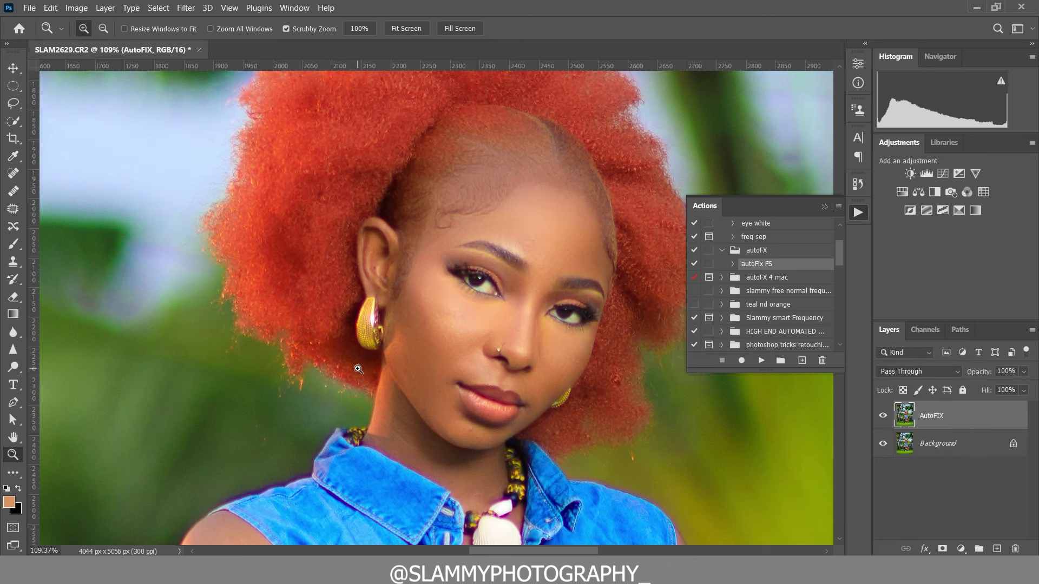
drag(499, 344, 648, 373)
click(882, 415)
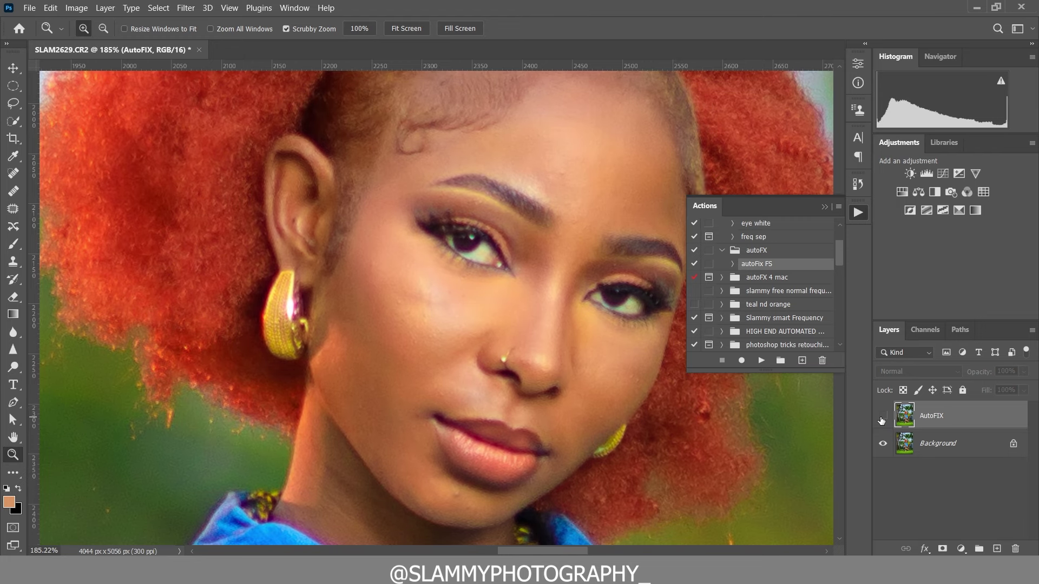
click(882, 416)
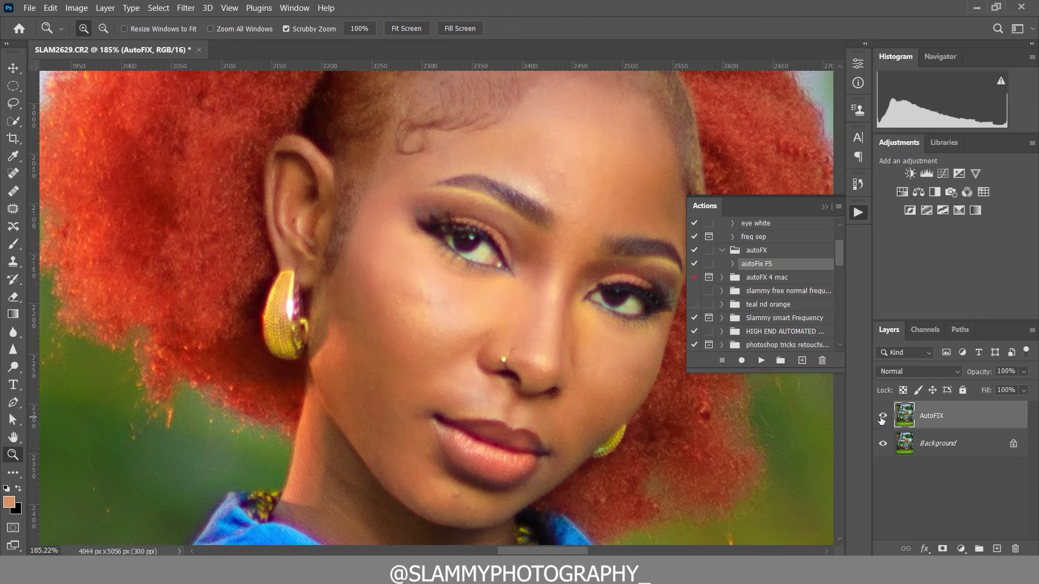
Step: Compare the AutoFIX retouch against the original on the torso skin
click(230, 8)
click(260, 126)
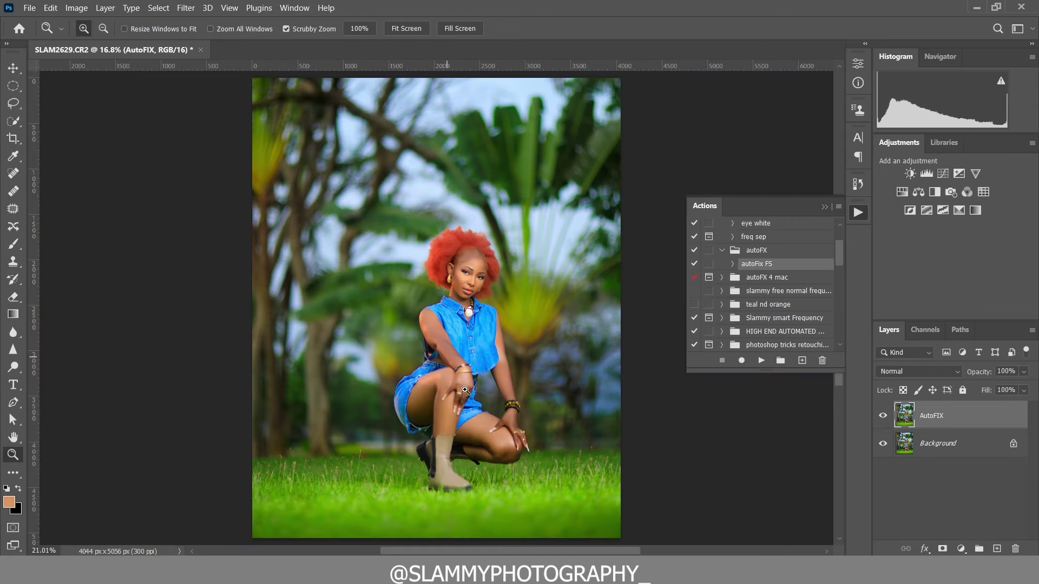
drag(442, 344, 503, 412)
scroll(502, 411, down, 5)
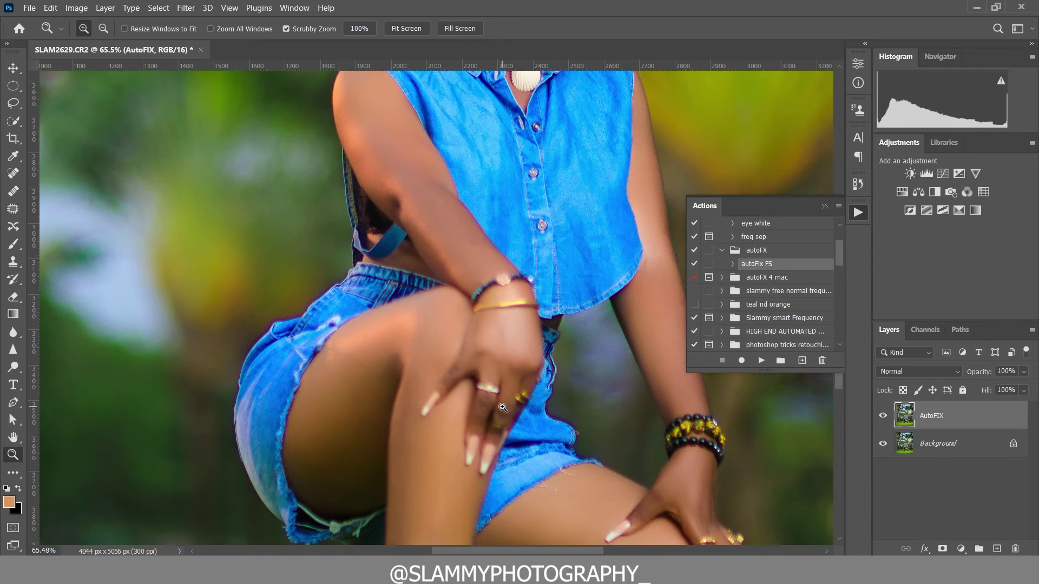
click(883, 417)
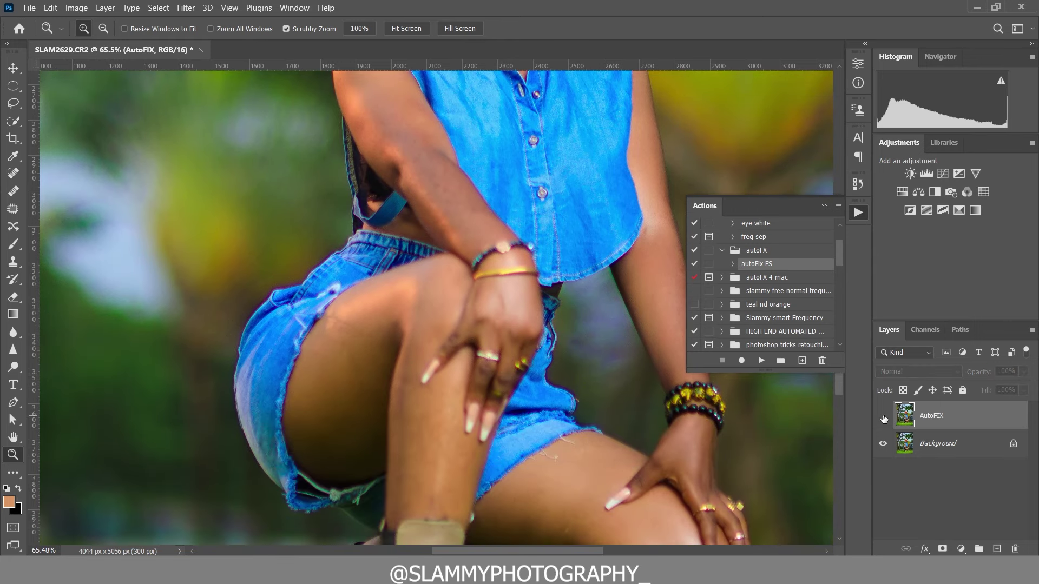
click(882, 416)
Step: Compare the AutoFIX retouch against the original on the lower thigh
drag(459, 496, 667, 482)
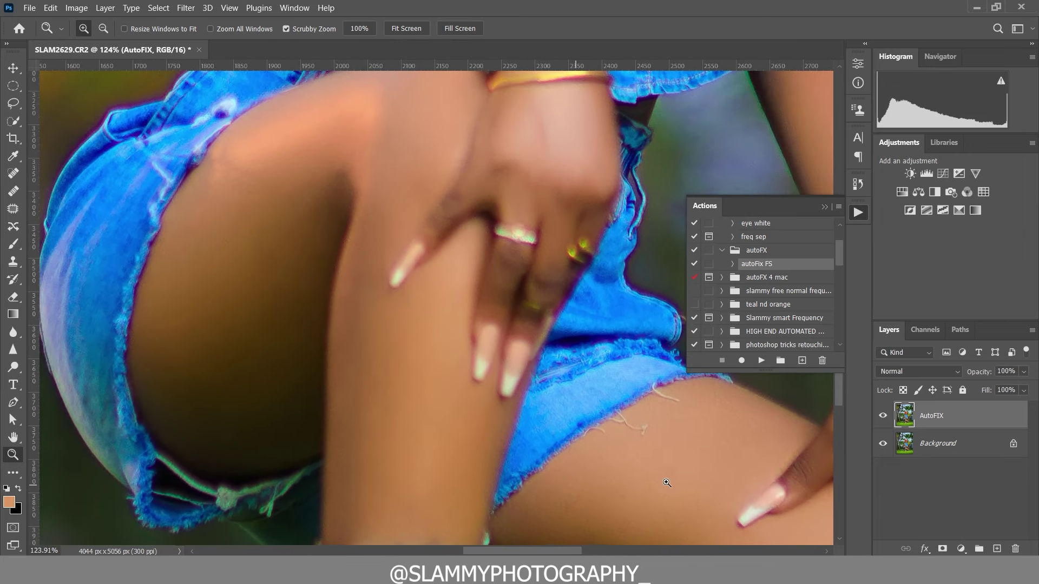
click(882, 416)
drag(427, 425, 435, 430)
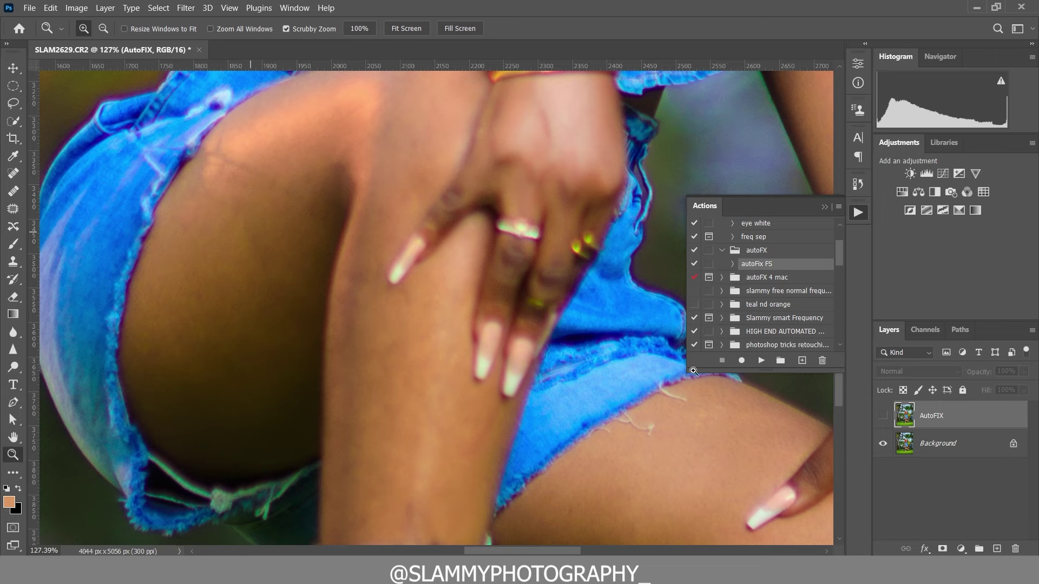
click(882, 417)
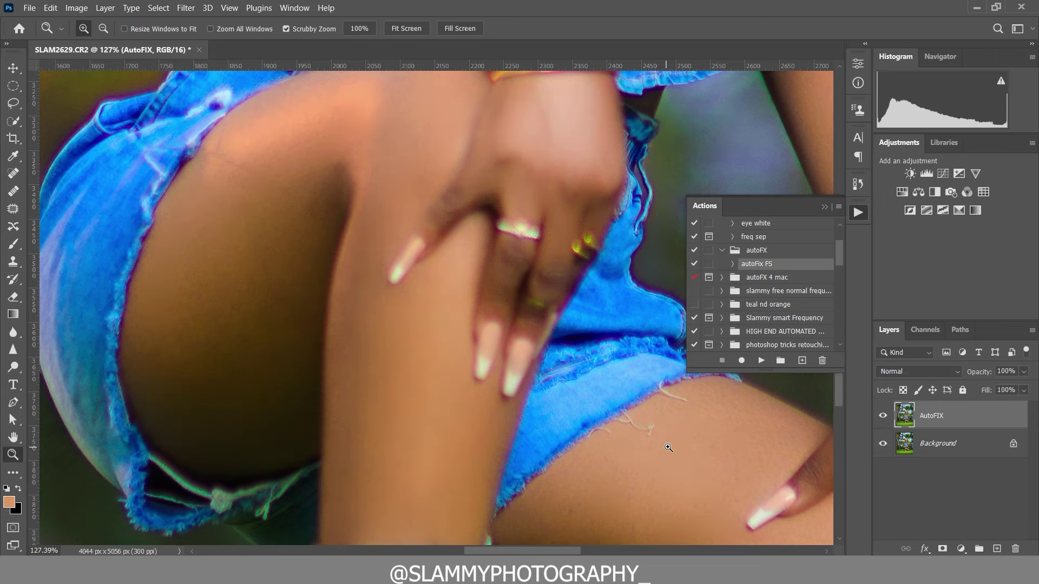
Step: Check the retouch on the wrist, bracelet and eyes by toggling the AutoFIX layer
drag(624, 445, 434, 415)
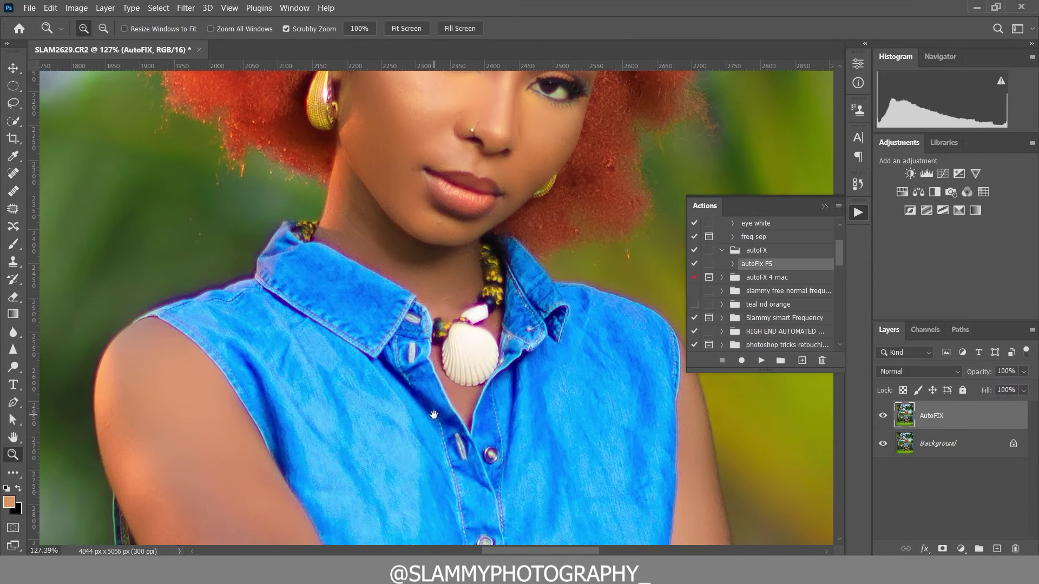
drag(473, 271, 479, 340)
drag(480, 179, 497, 202)
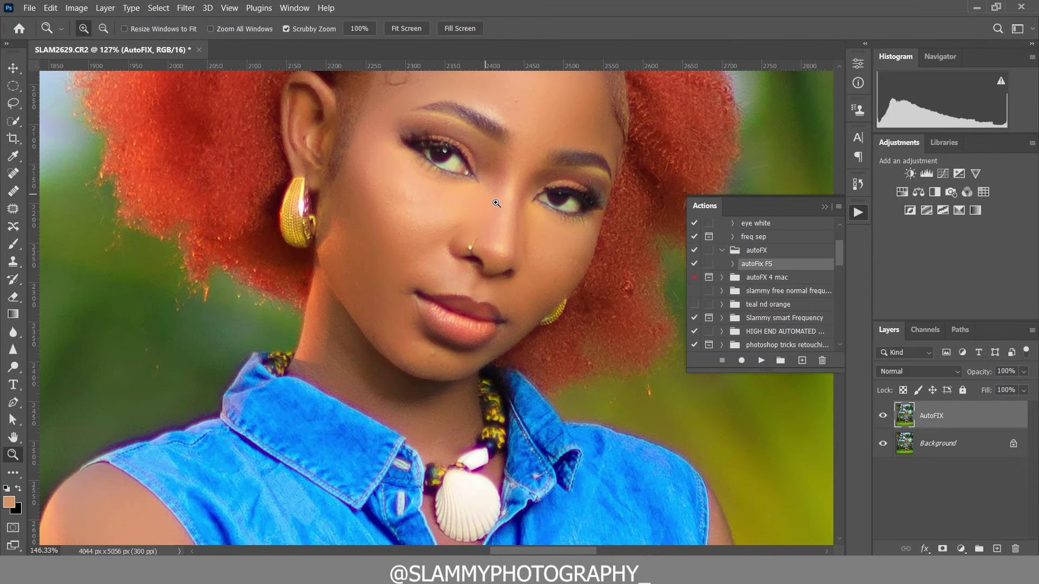
click(883, 416)
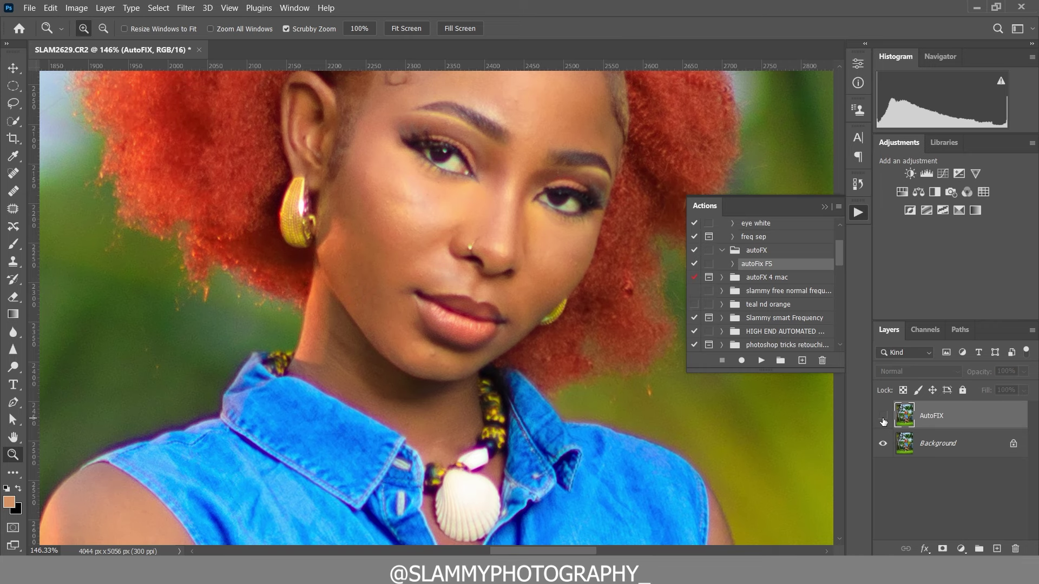
click(883, 417)
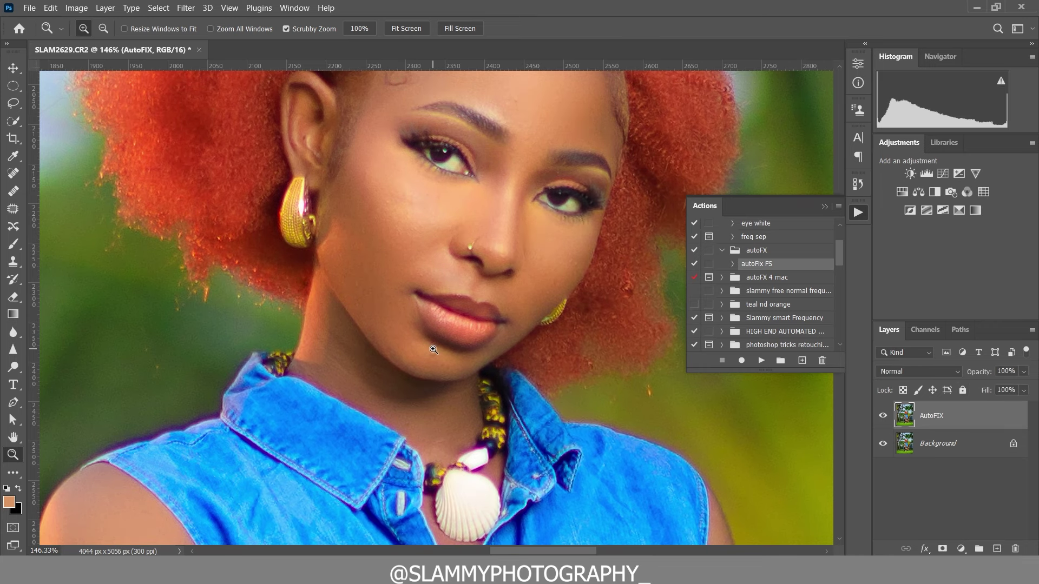
scroll(387, 349, up, 1)
Step: Spot-heal two blemishes near the model's jaw
click(10, 176)
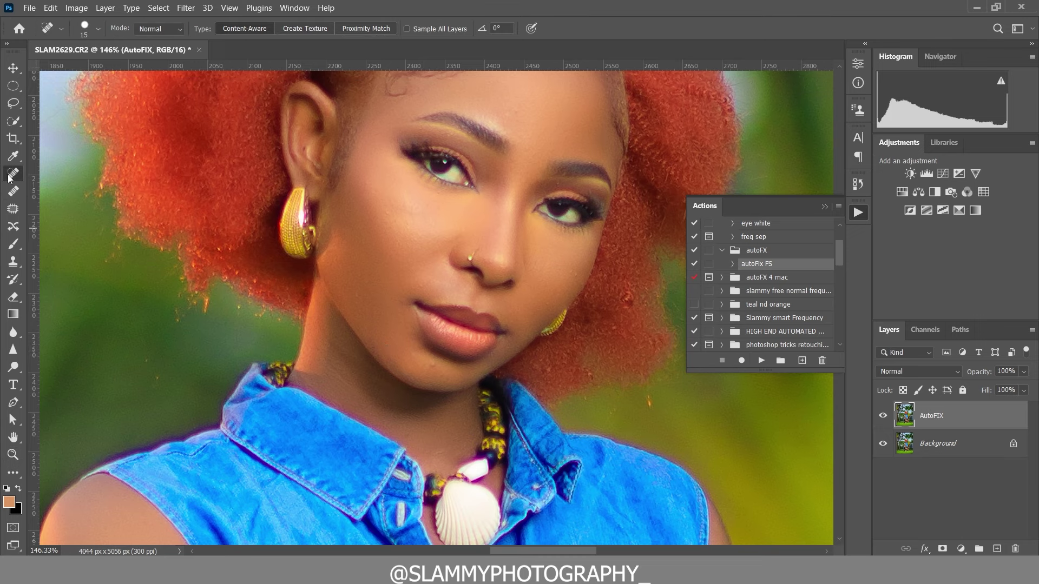
click(433, 364)
click(533, 313)
scroll(533, 313, up, 2)
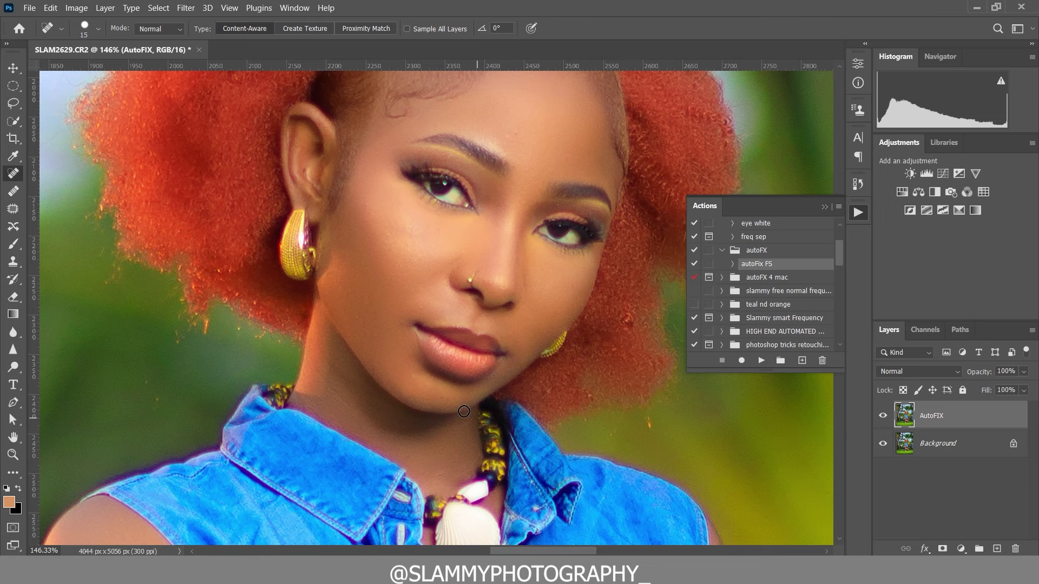
Step: Compare the face with and without AutoFIX, then close the Actions panel
click(237, 10)
click(253, 126)
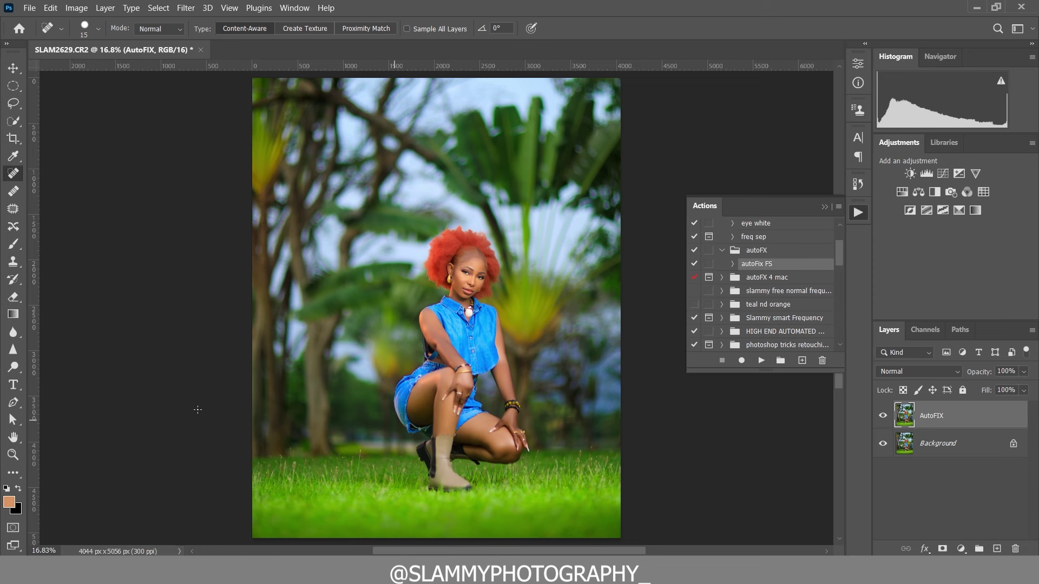
click(13, 454)
drag(461, 267, 606, 418)
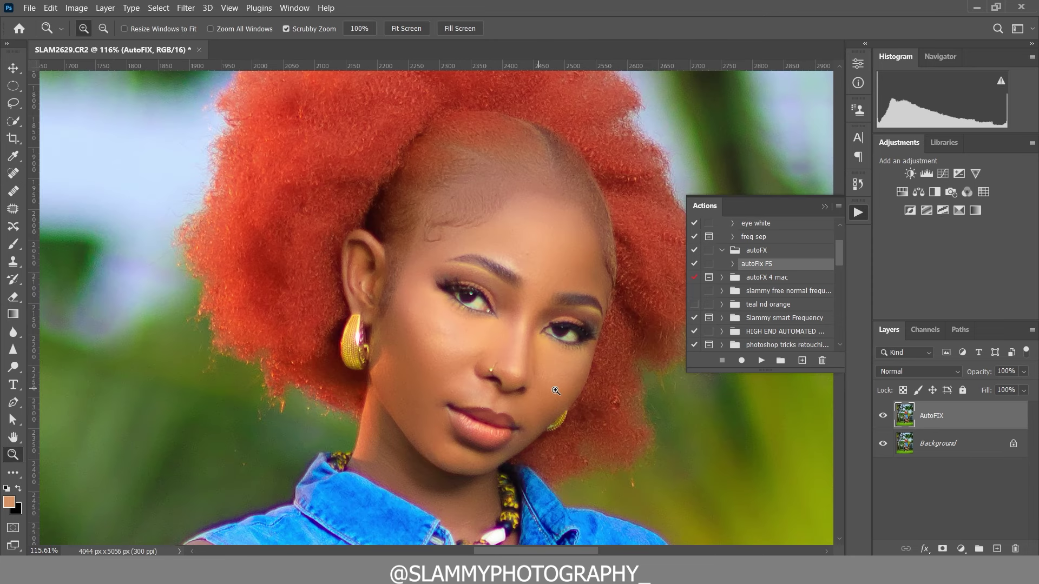
click(883, 417)
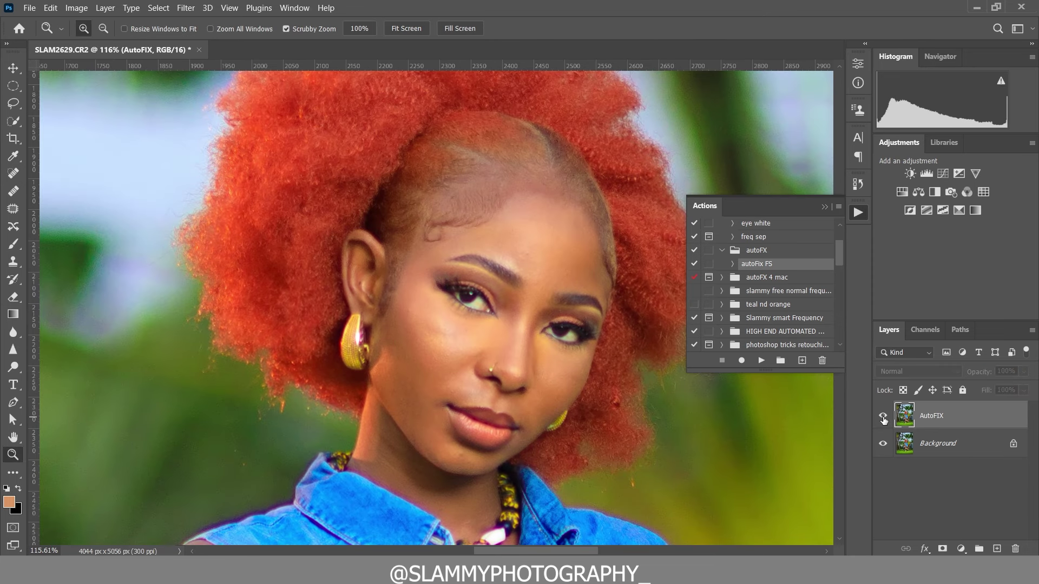
click(883, 417)
click(824, 209)
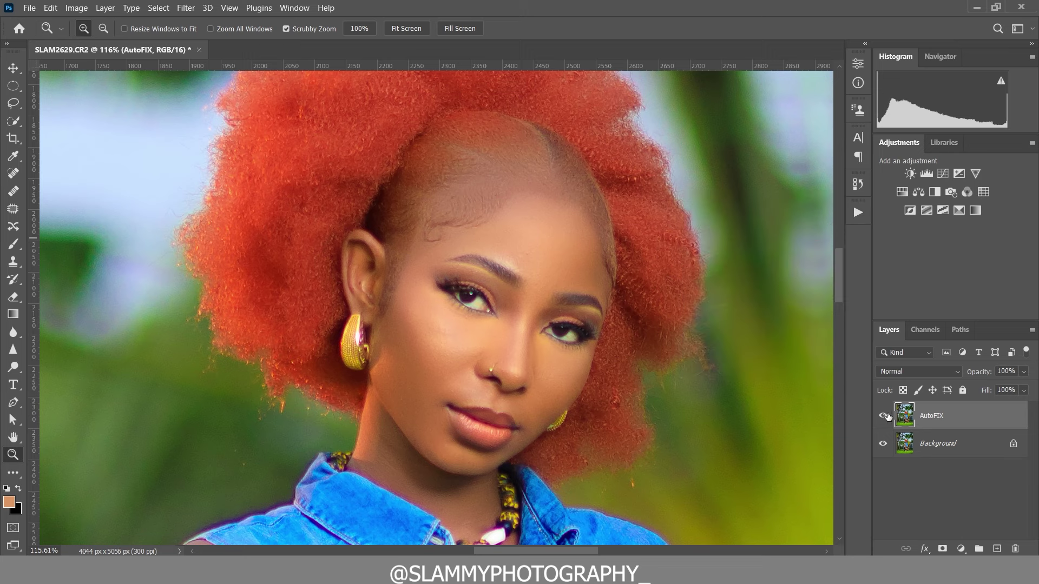
Step: Recheck the arm, shorts and face against the original, ending with the photo fit on screen
drag(447, 489, 439, 208)
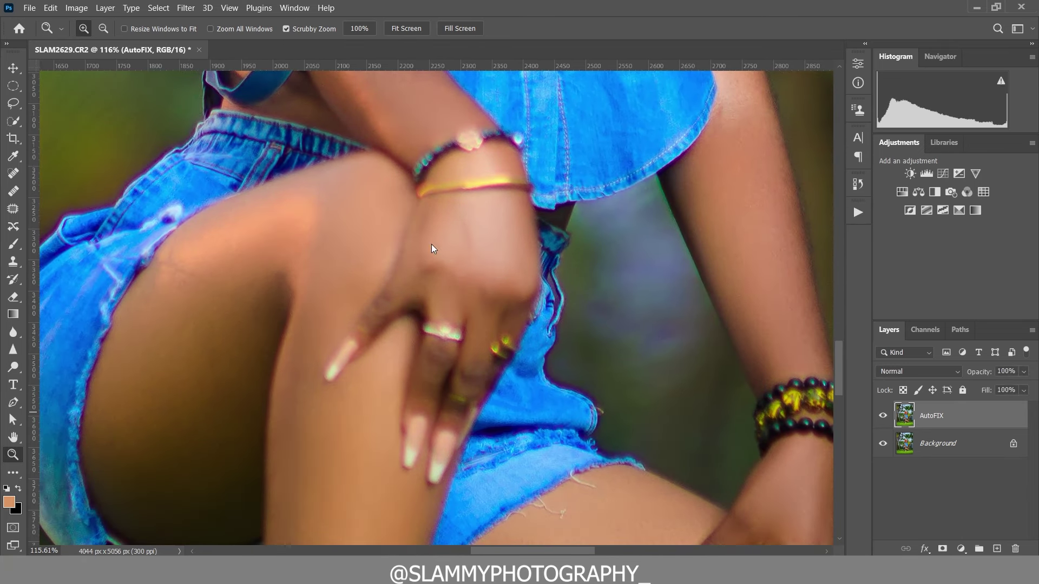
click(230, 8)
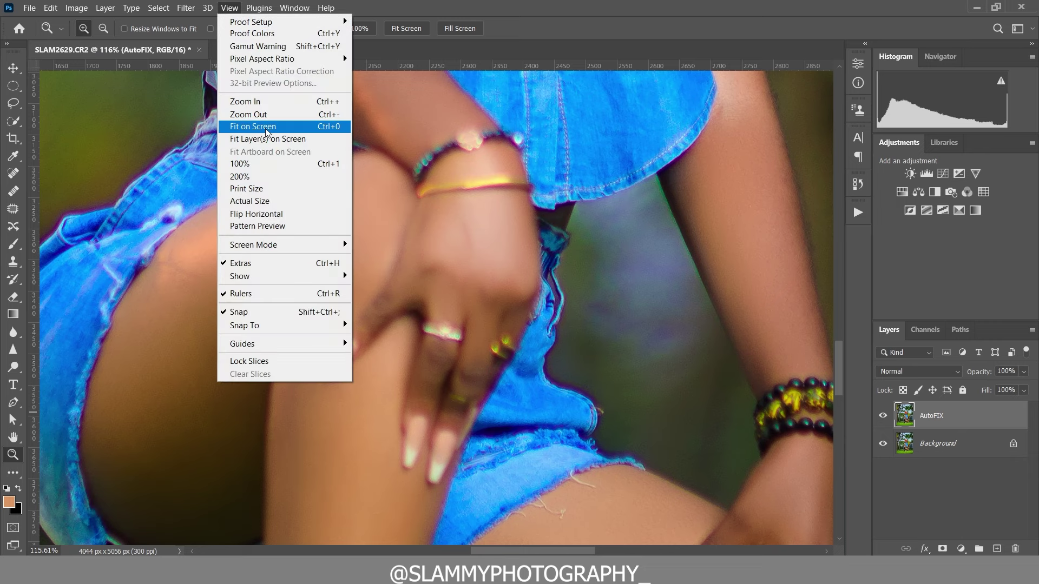
click(263, 126)
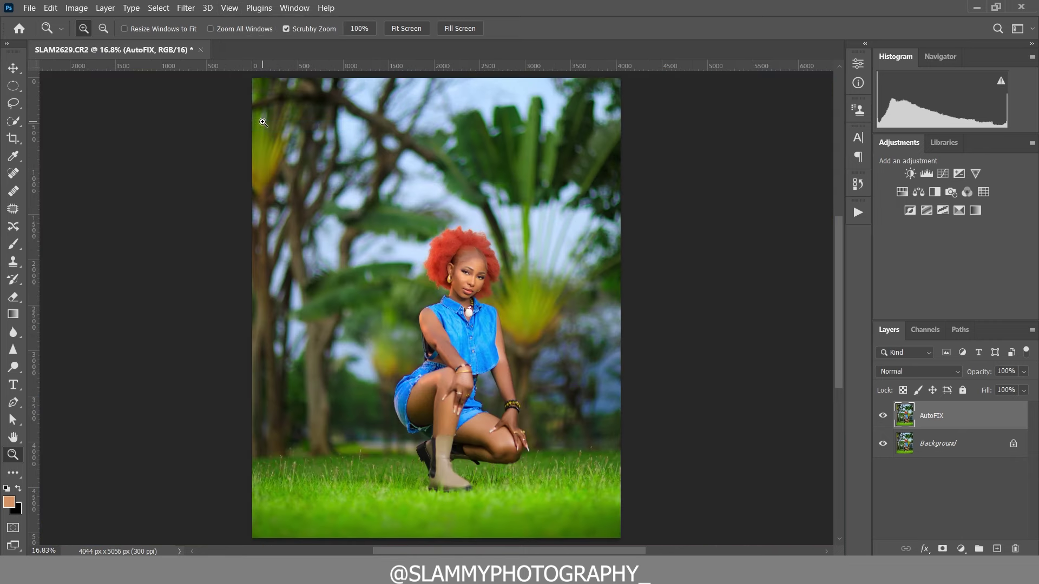
click(880, 422)
drag(465, 268, 538, 406)
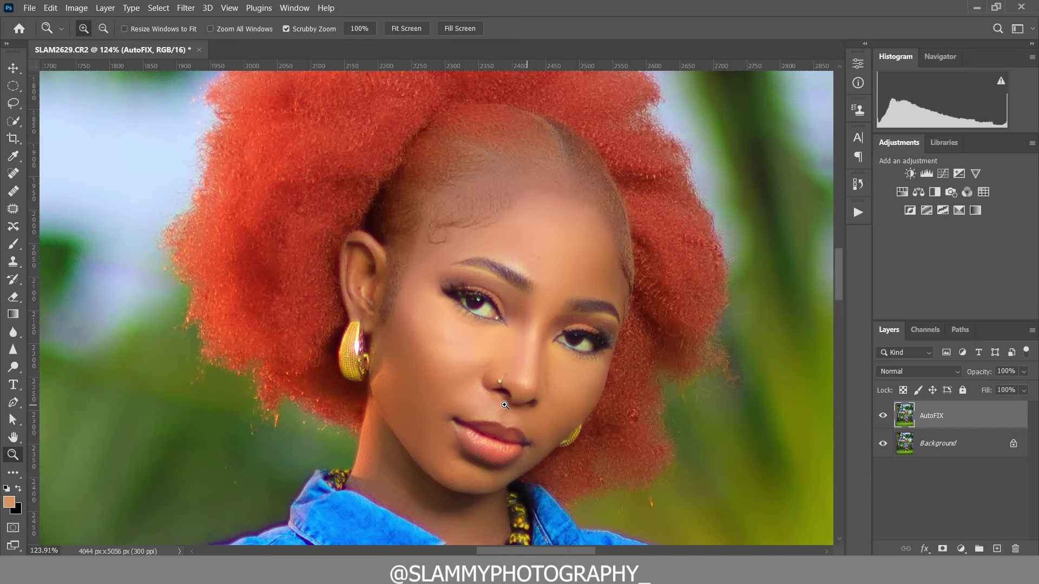
scroll(471, 397, up, 1)
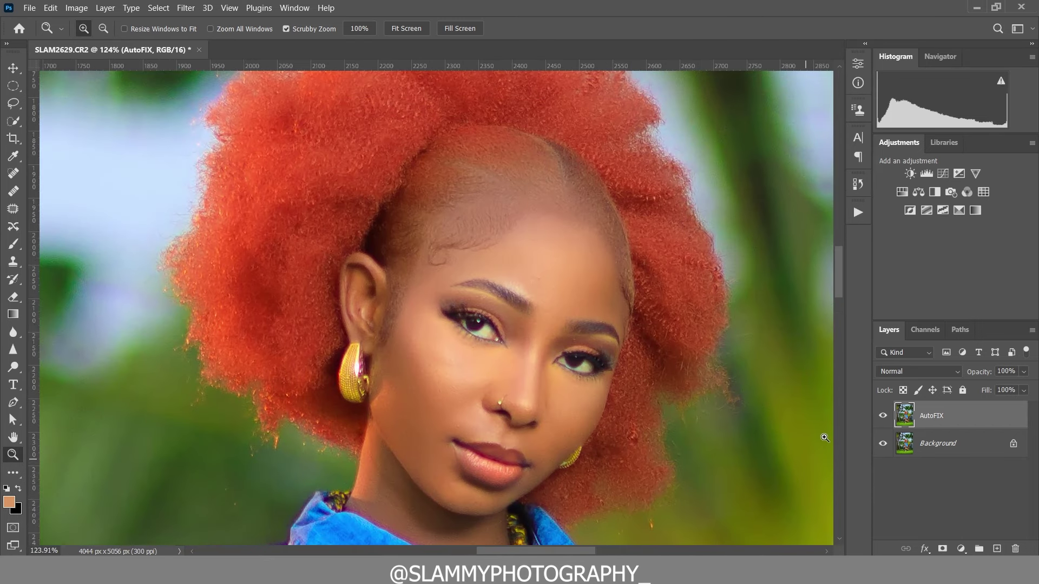
click(883, 416)
click(883, 417)
click(229, 8)
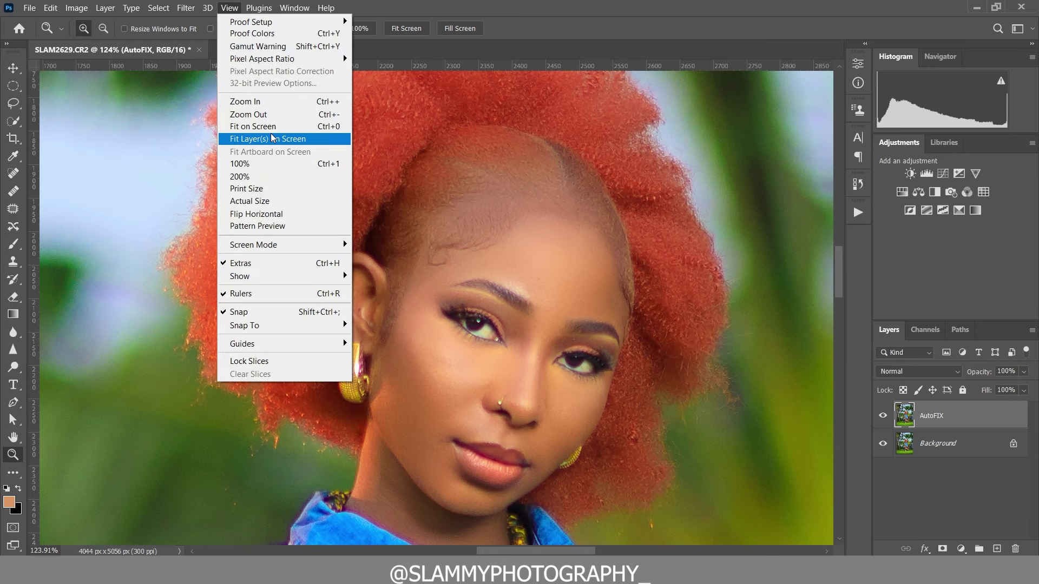
click(255, 127)
Step: Add an inverted, all-black layer mask to the AutoFIX layer
click(942, 548)
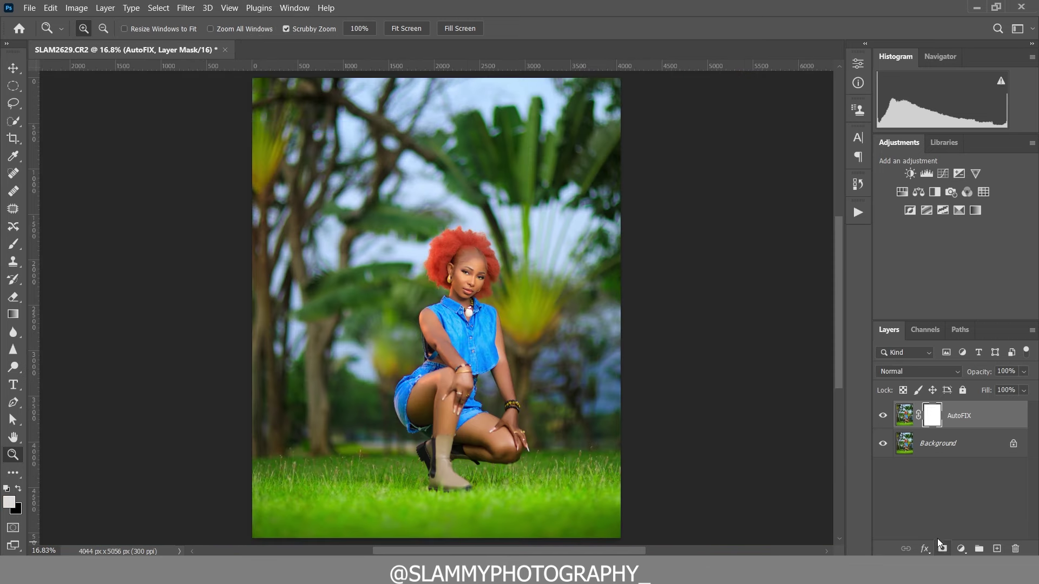
key(ctrl+i)
drag(462, 403, 495, 414)
Step: Paint the retouch back onto the arm with a higher-flow brush sized 200–300
click(13, 244)
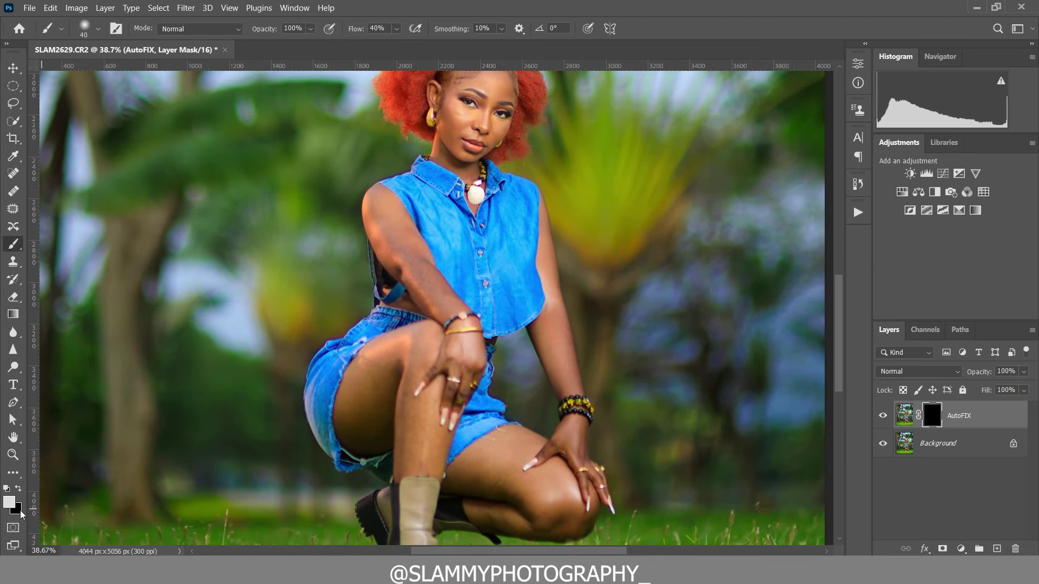
drag(352, 30, 362, 31)
key(bracketright)
key(bracketright)
key(bracketright)
key(bracketright)
key(bracketright)
key(bracketright)
key(bracketright)
key(bracketright)
key(bracketright)
key(bracketright)
key(bracketright)
key(bracketright)
key(bracketright)
key(bracketleft)
key(bracketleft)
key(bracketleft)
drag(545, 343, 538, 313)
scroll(557, 389, up, 2)
key(bracketright)
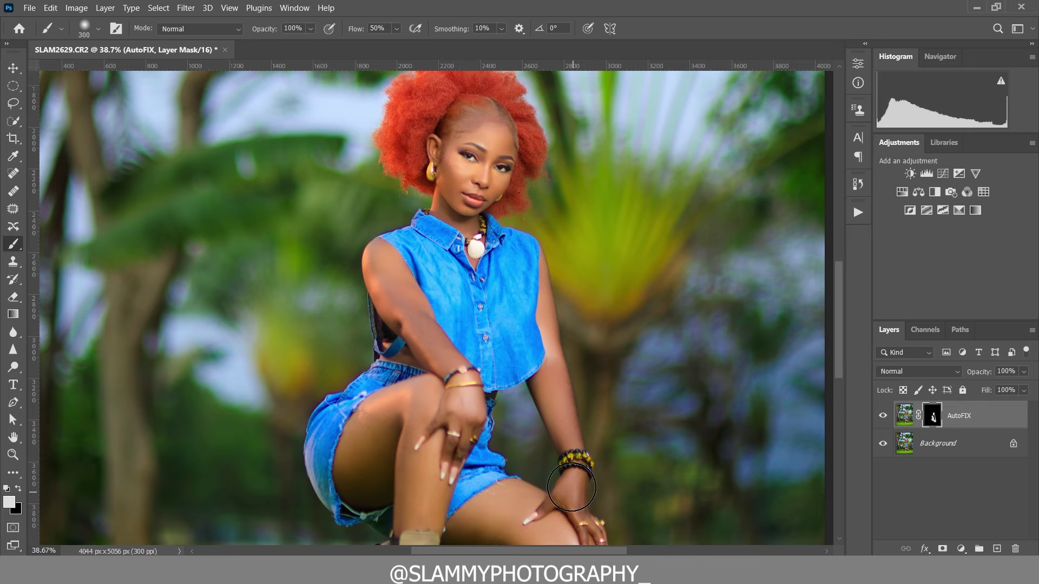
scroll(562, 520, down, 3)
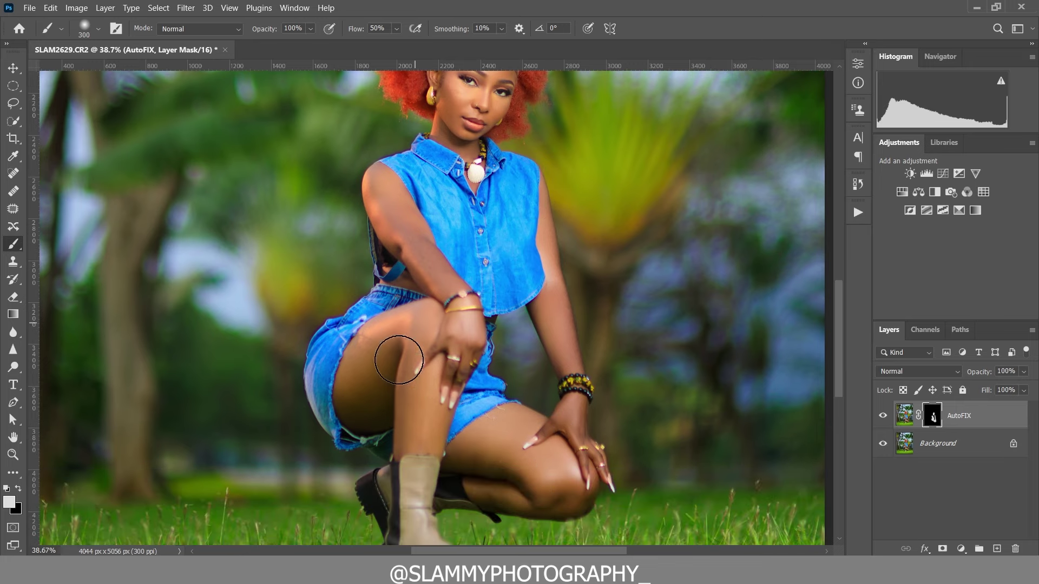
Step: Paint the retouch onto the inner thigh, checking mask coverage with the red overlay
key(backslash)
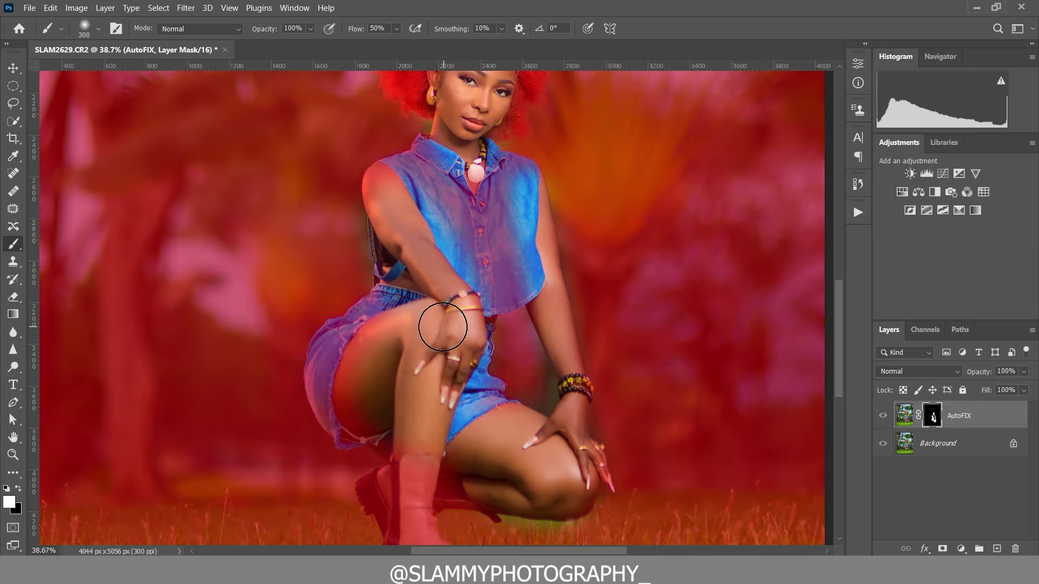
key(backslash)
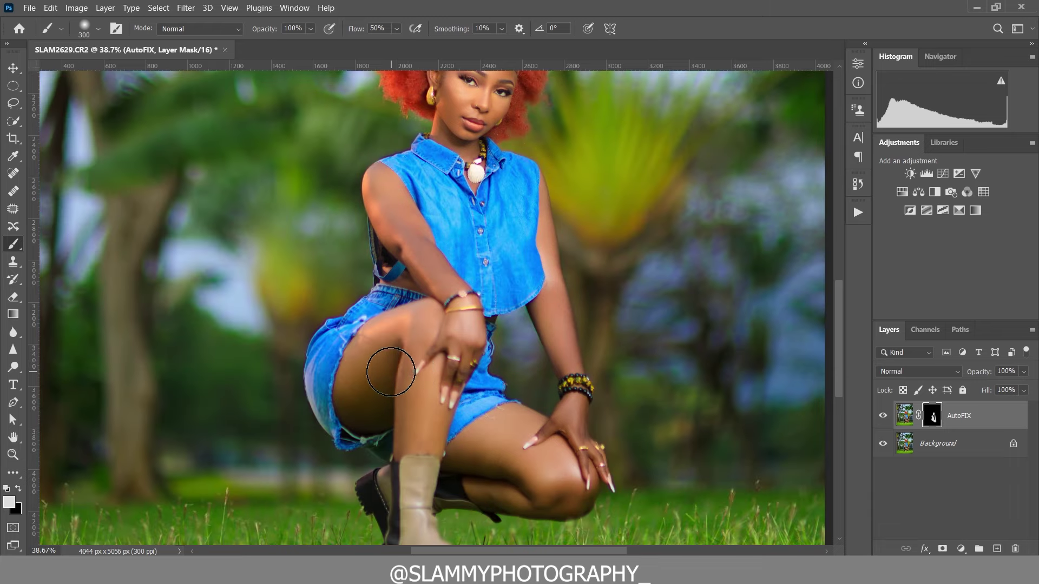
key(backslash)
mouse_move(383, 366)
mouse_down()
mouse_move(395, 388)
mouse_move(361, 422)
mouse_move(360, 372)
mouse_move(386, 394)
mouse_move(398, 319)
mouse_move(412, 437)
mouse_up()
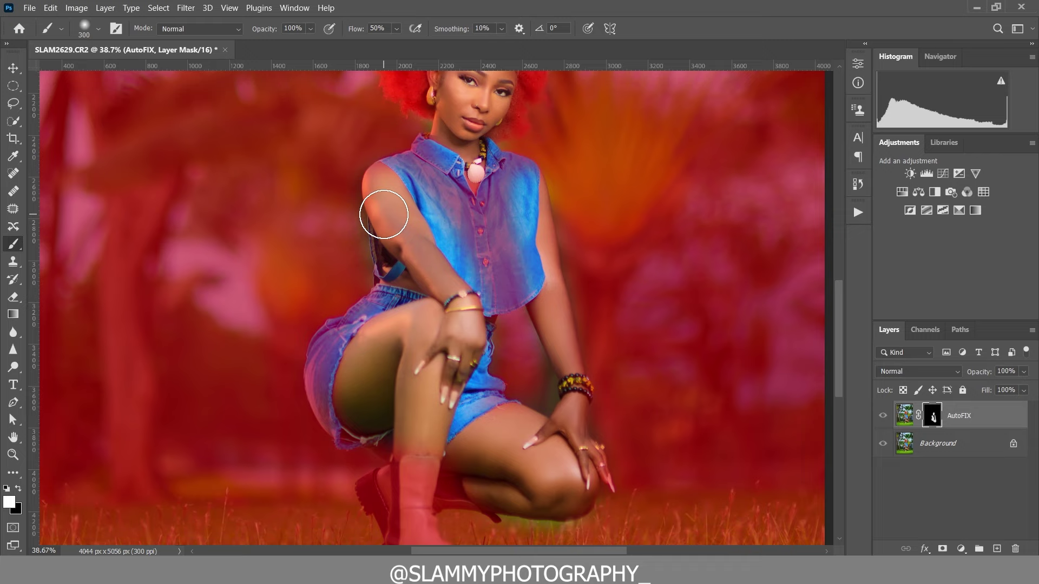
scroll(448, 315, up, 2)
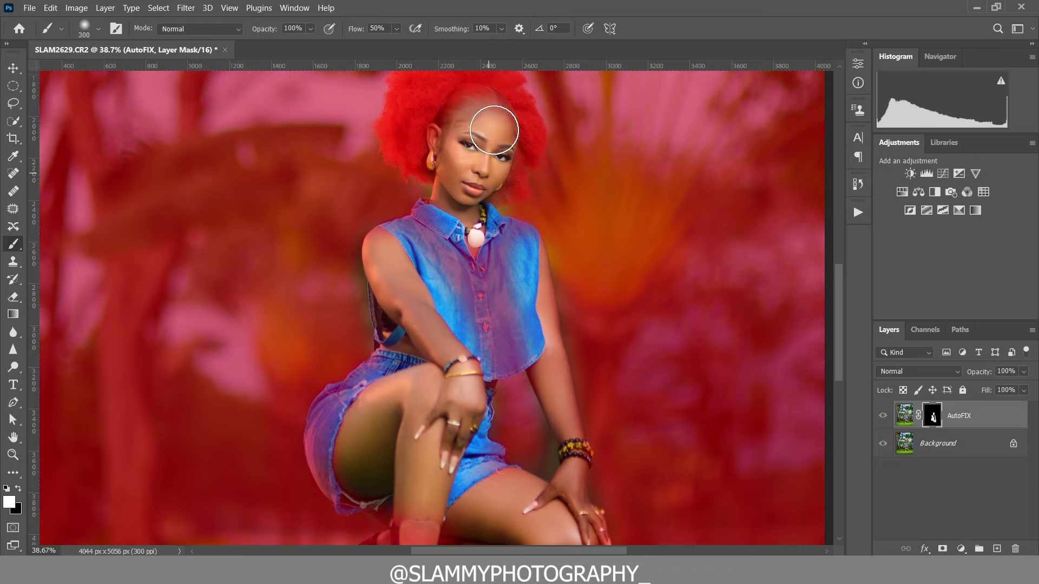
scroll(571, 497, down, 2)
scroll(571, 498, down, 2)
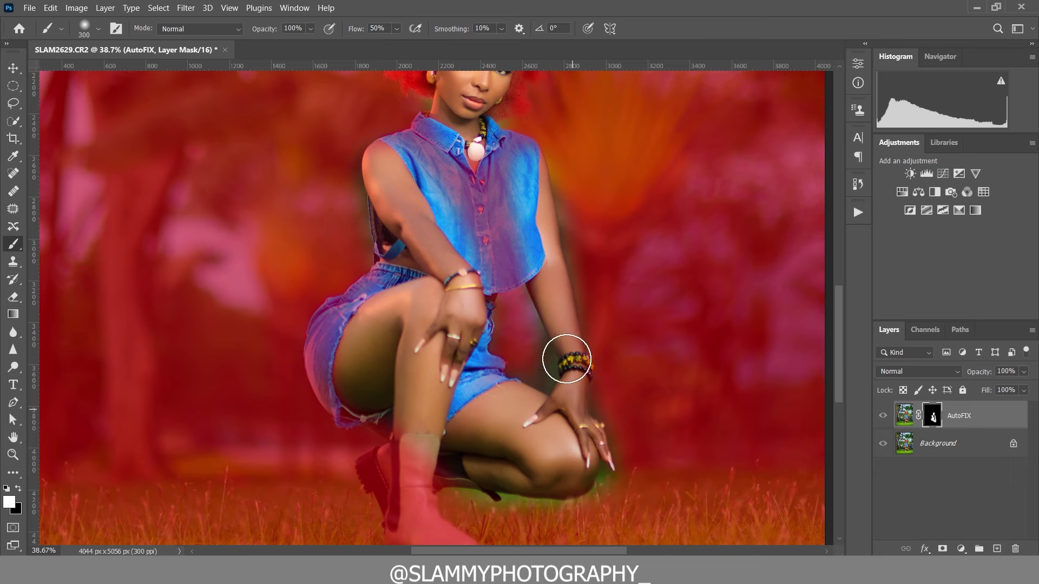
key(backslash)
key(z)
scroll(471, 124, up, 2)
drag(470, 124, 525, 208)
Step: Compare the masked retouch with the original, fit the photo, and select AutoFIX's image thumbnail
click(881, 417)
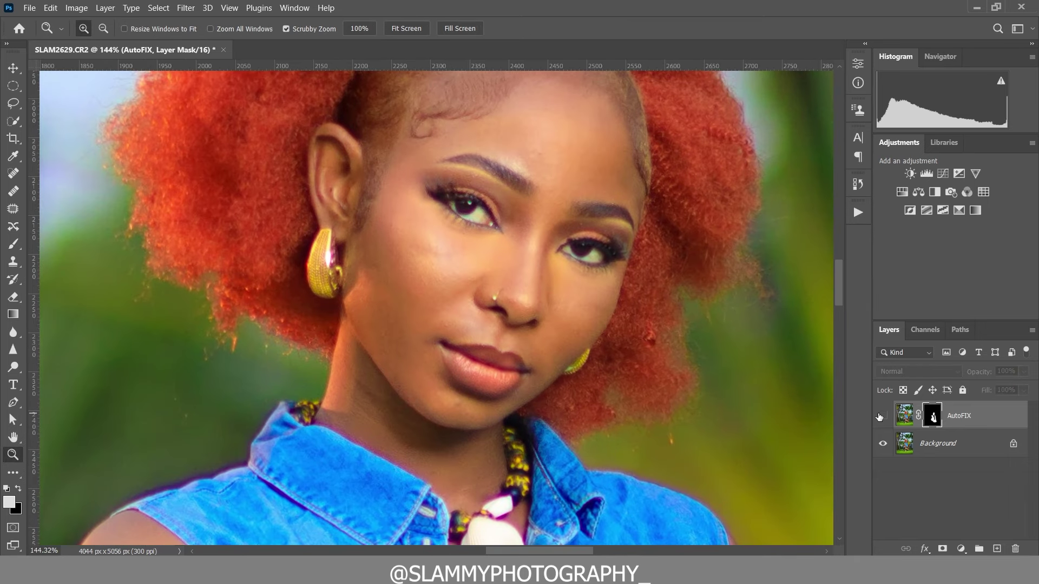
click(881, 416)
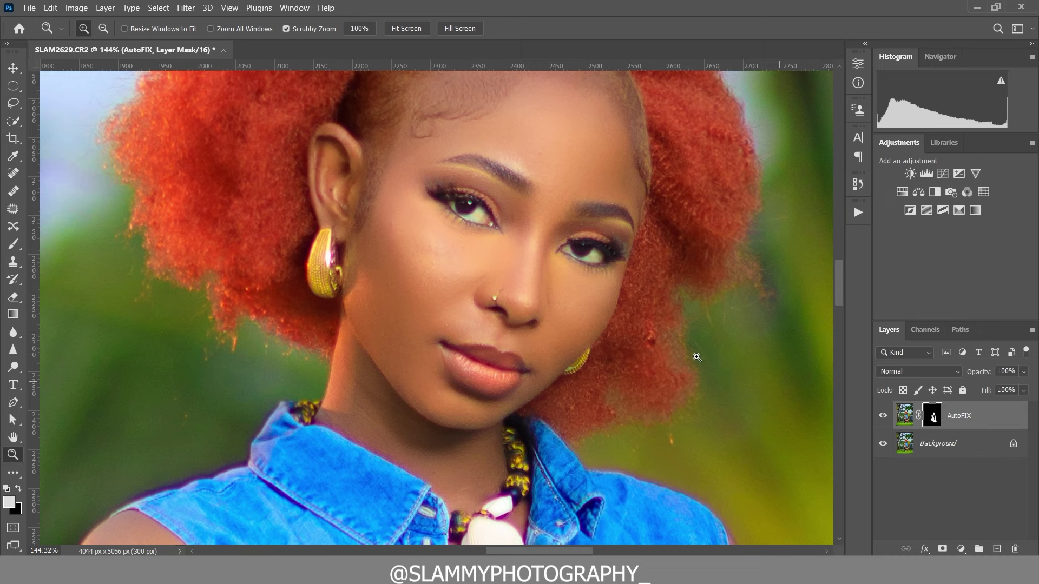
click(230, 8)
click(309, 127)
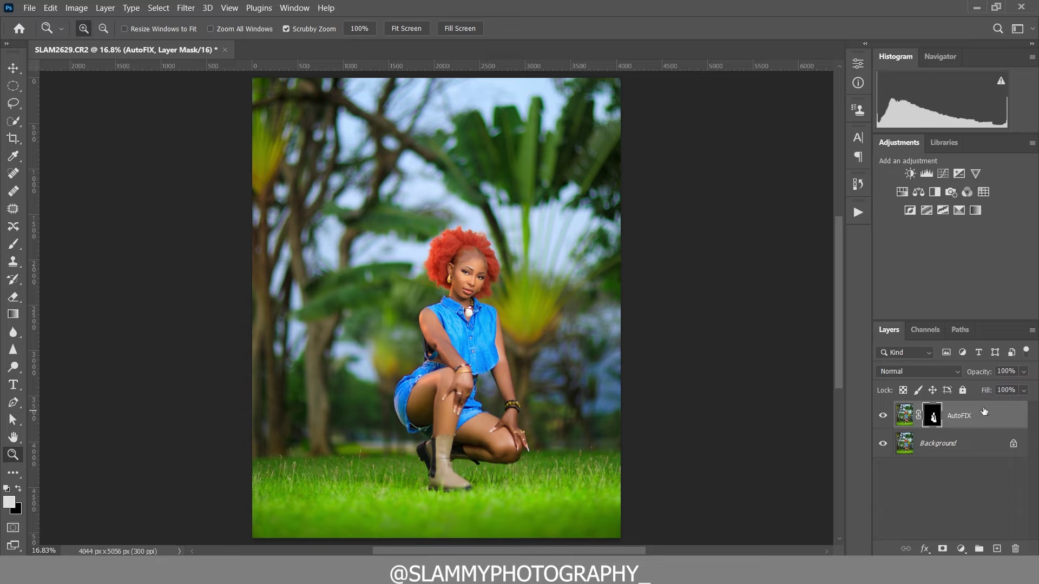
click(900, 422)
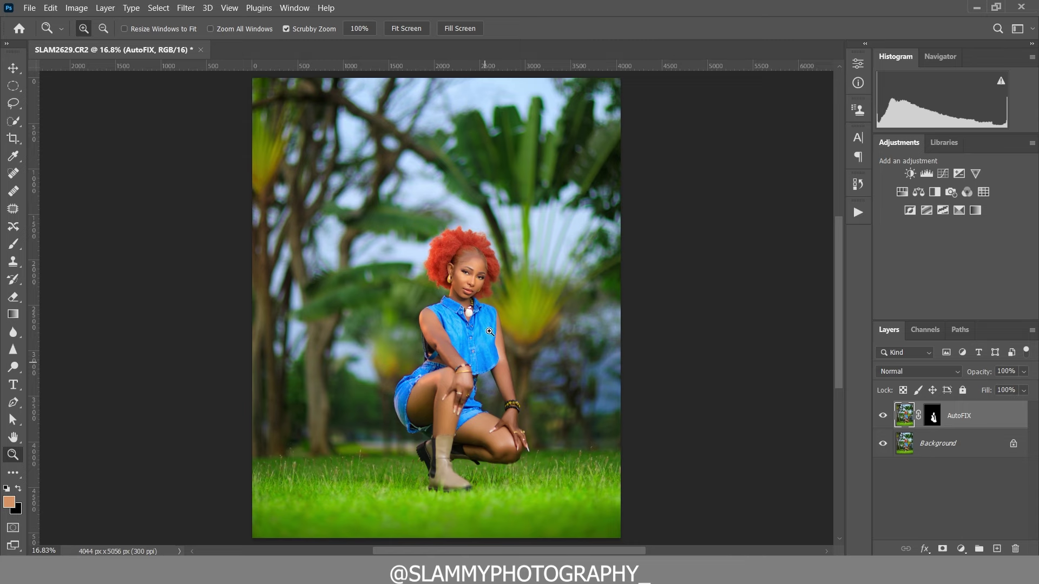
Step: Flatten the retouched portrait into a single Background layer
drag(475, 275, 537, 373)
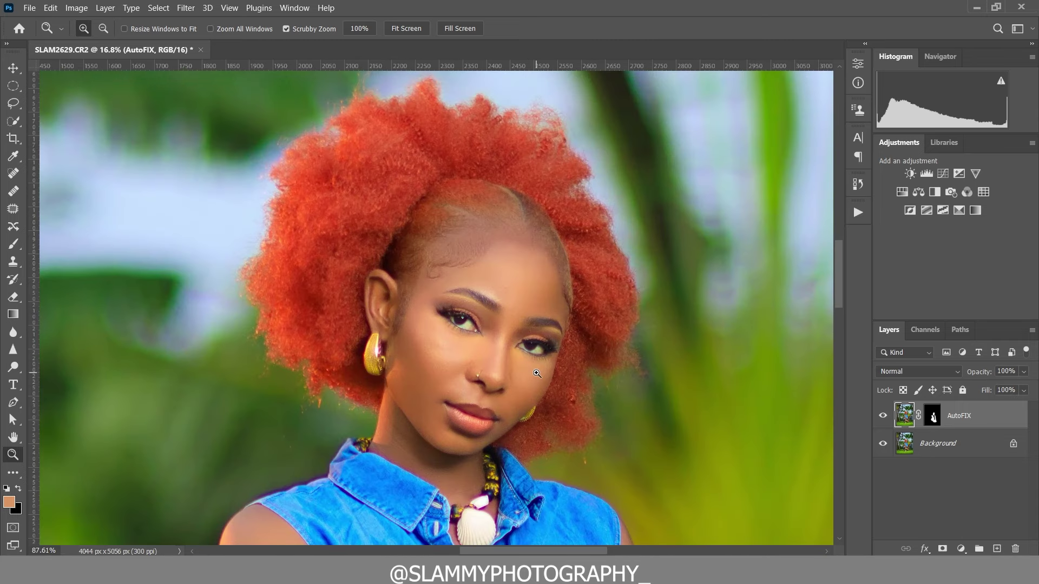
right_click(982, 415)
click(852, 427)
Step: Duplicate Background as a layer named 'color grade' and open it in the Camera Raw Filter
drag(960, 417, 997, 548)
double_click(940, 417)
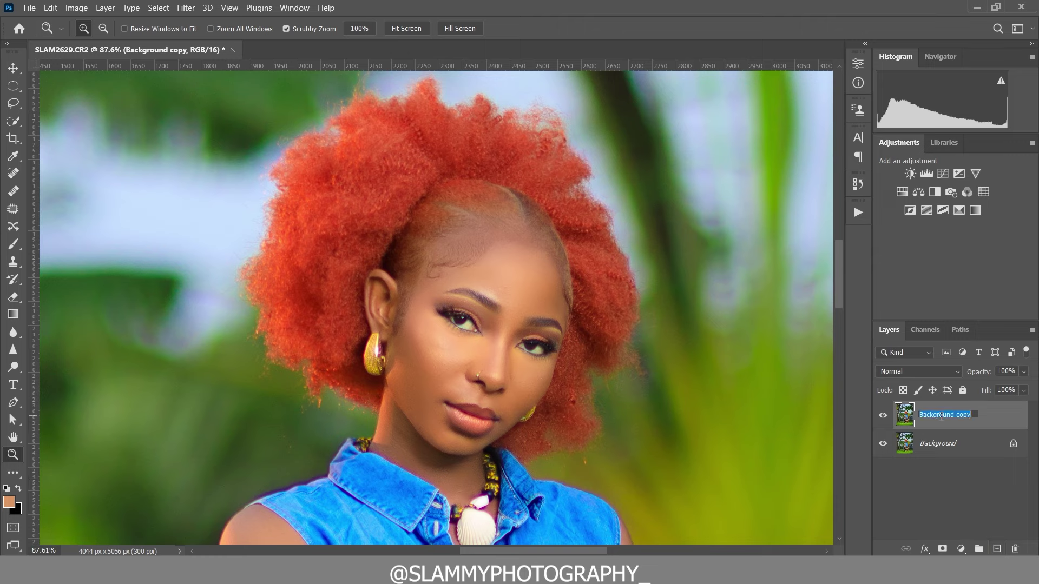
text(de)
key(Return)
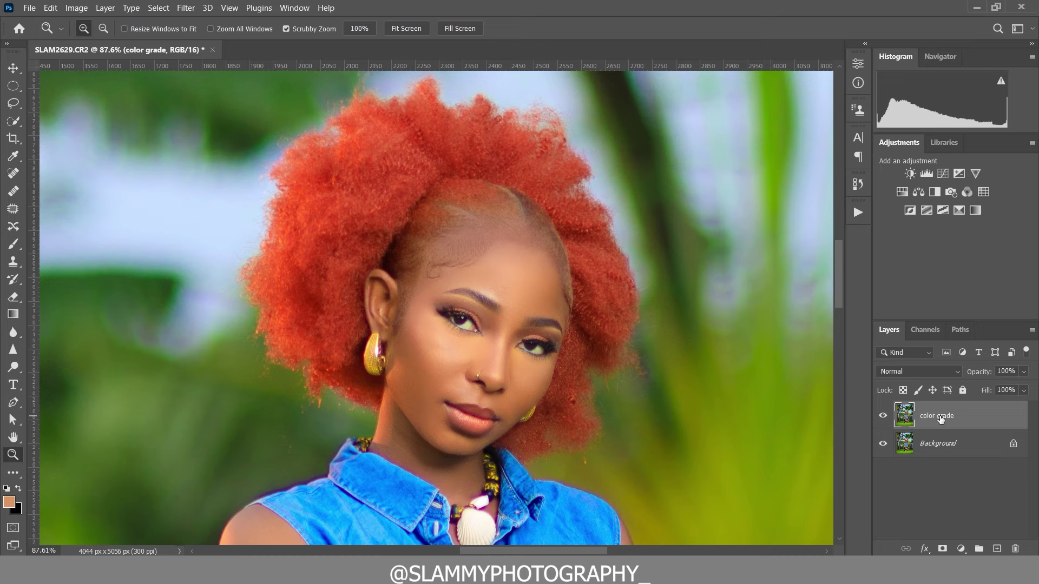
click(193, 8)
click(214, 103)
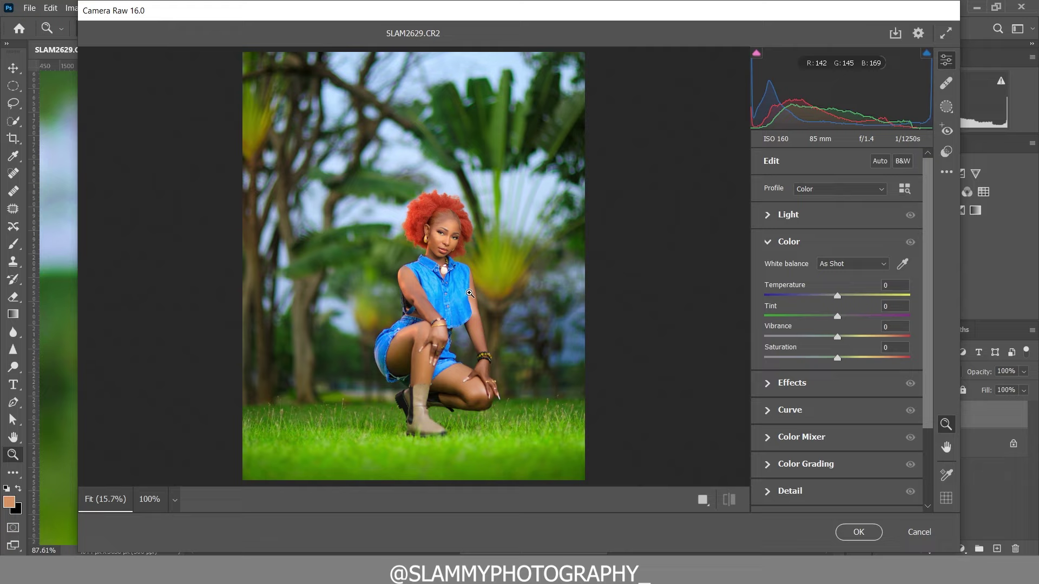
Step: Load the Color Popping PRESETs.xmp settings file in Camera Raw
click(946, 172)
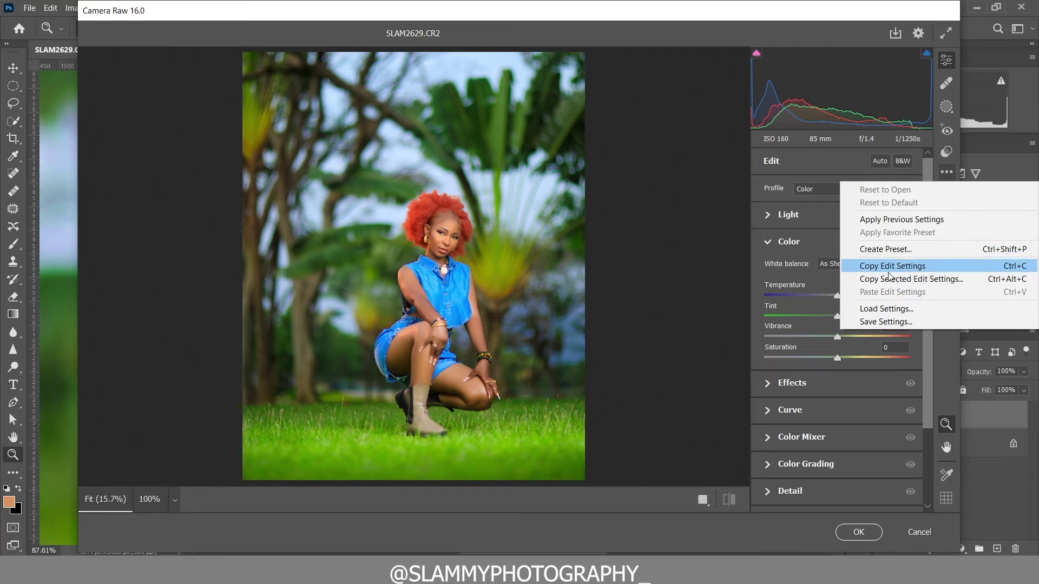
click(882, 308)
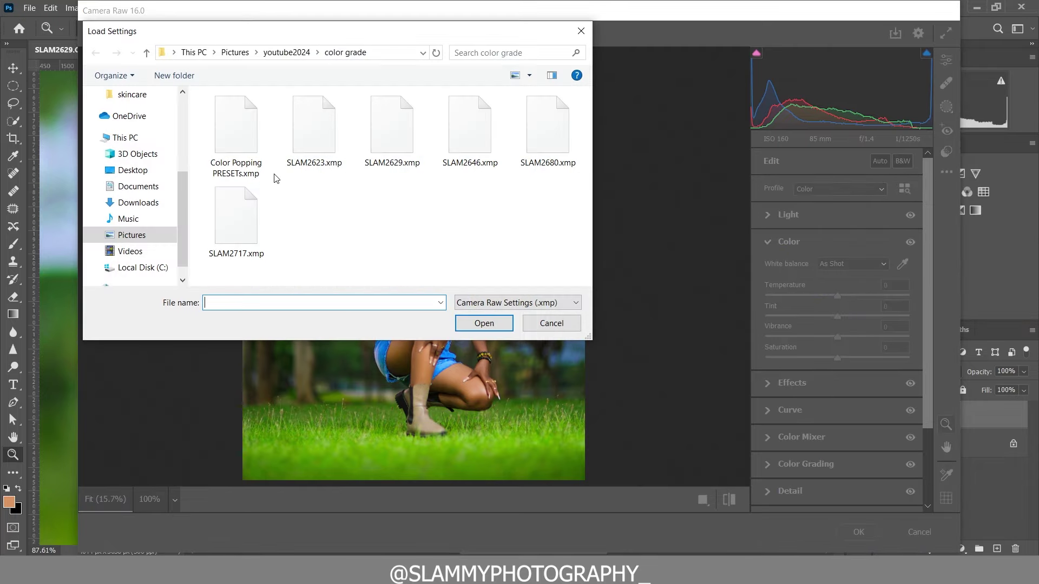
click(249, 148)
click(484, 323)
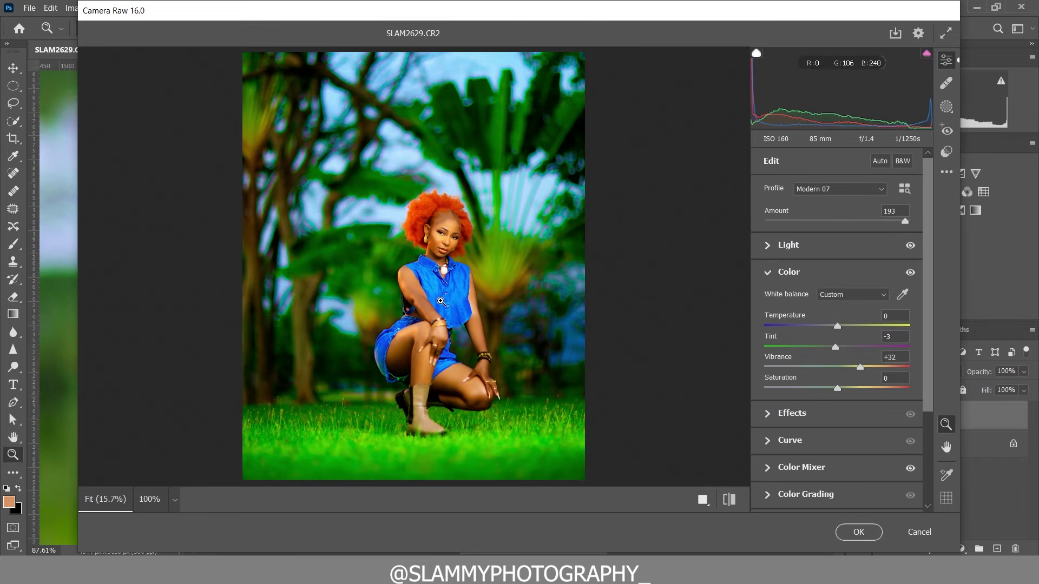
Step: Set Temperature to -16 and Vibrance to +17, comparing before and after, then apply
drag(447, 227, 495, 284)
key(q)
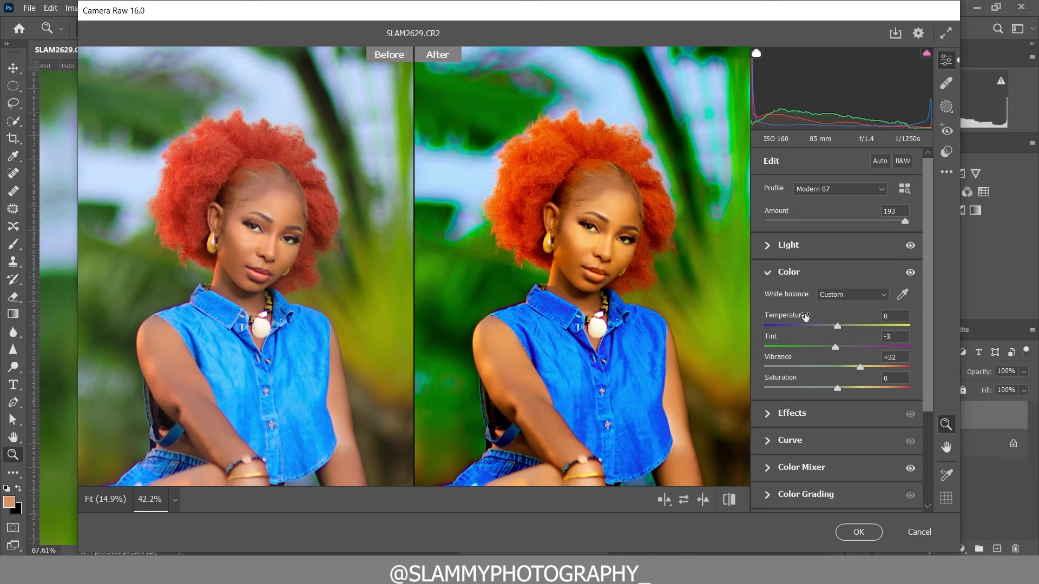
drag(805, 318, 792, 318)
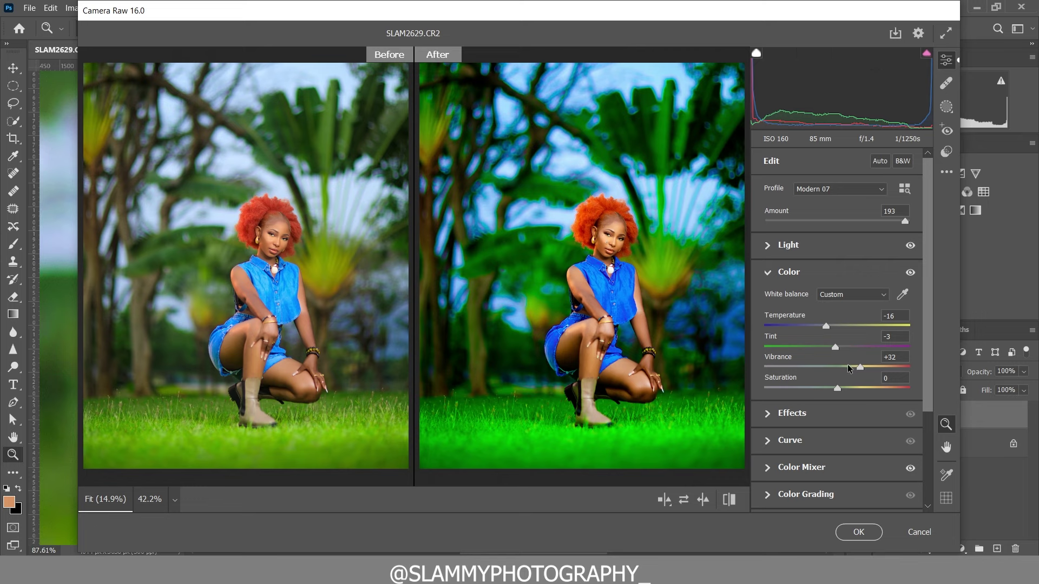
drag(793, 361, 800, 361)
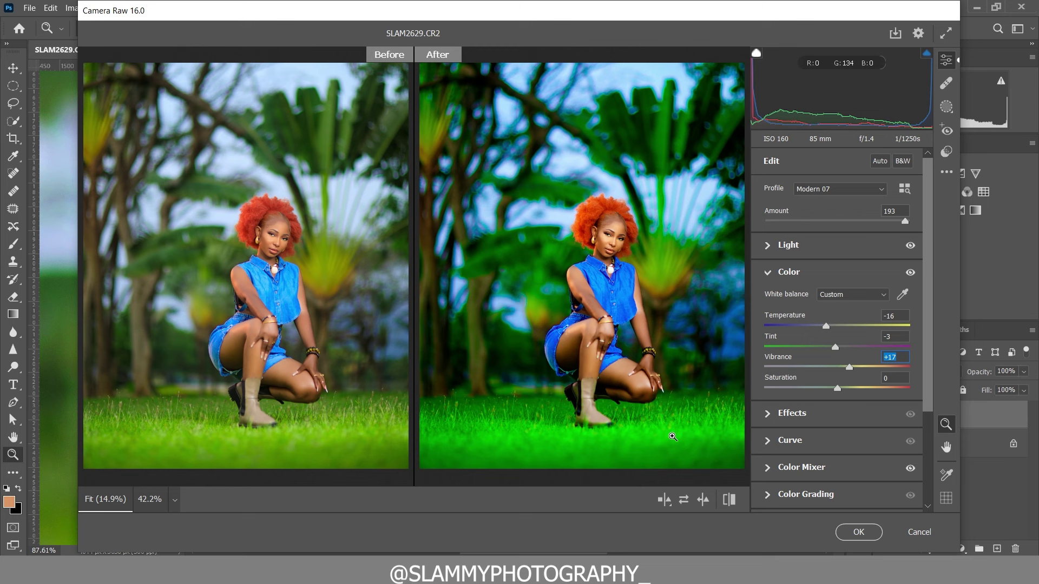
click(858, 533)
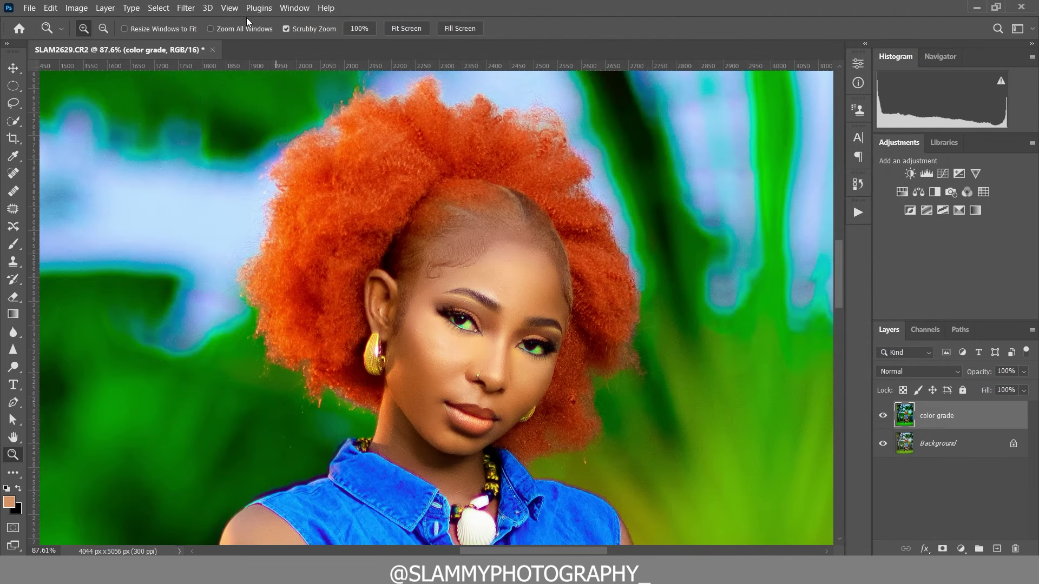
Step: Compare the color grade layer on and off and lower its opacity to 53%
click(229, 8)
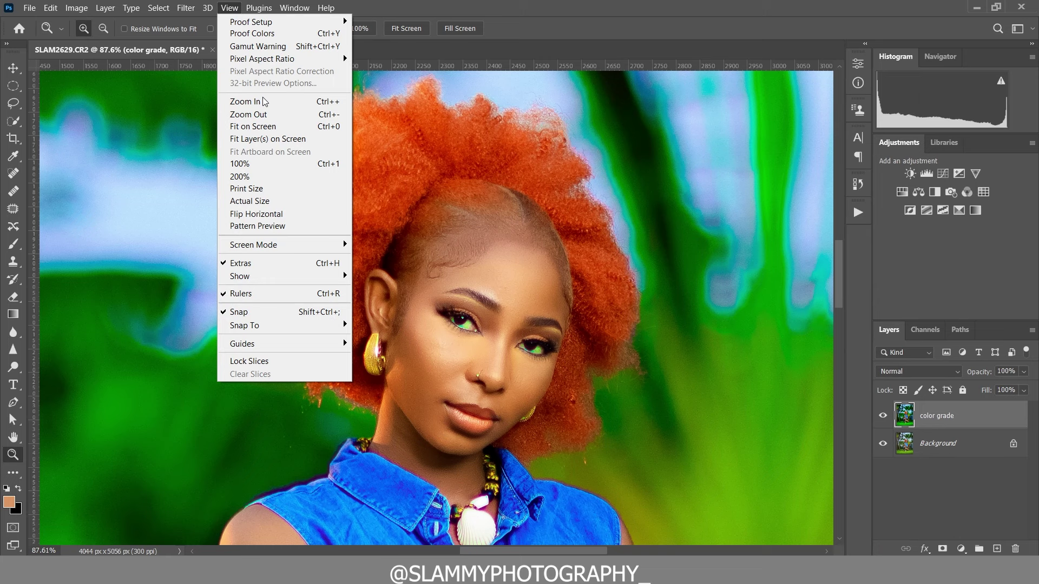
click(282, 128)
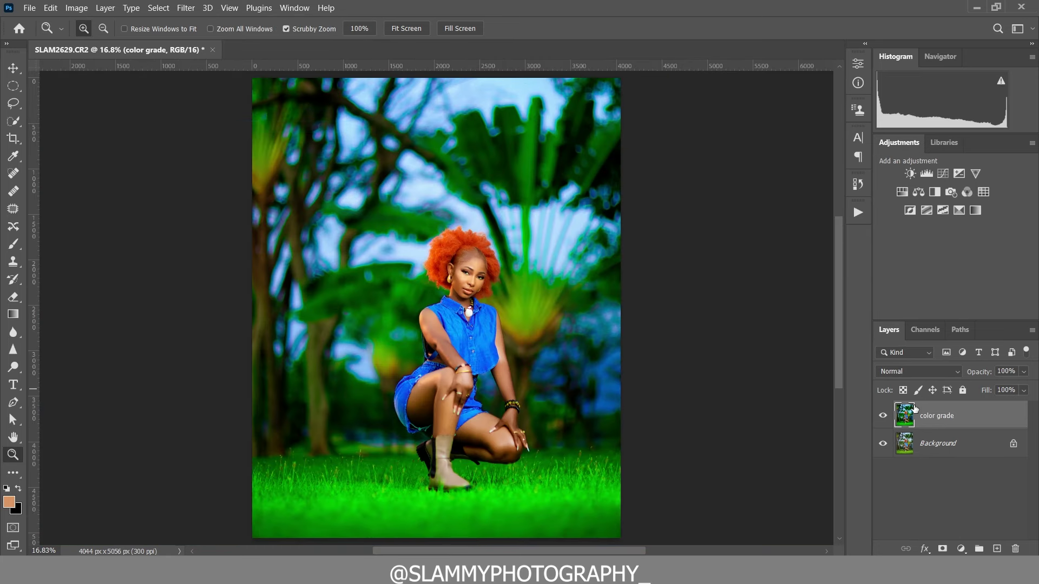
click(882, 417)
click(882, 417)
drag(977, 375, 926, 398)
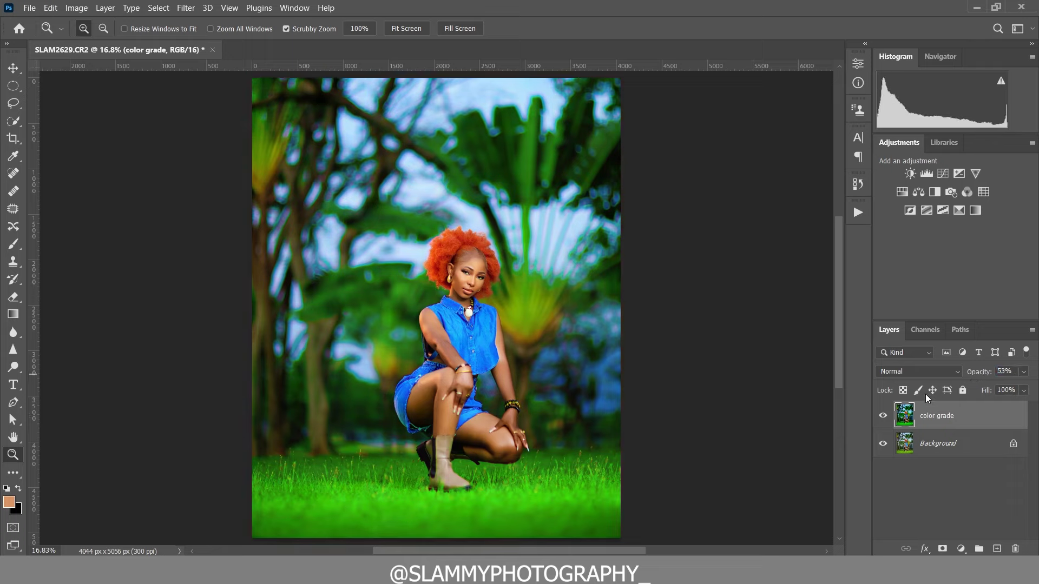
click(882, 418)
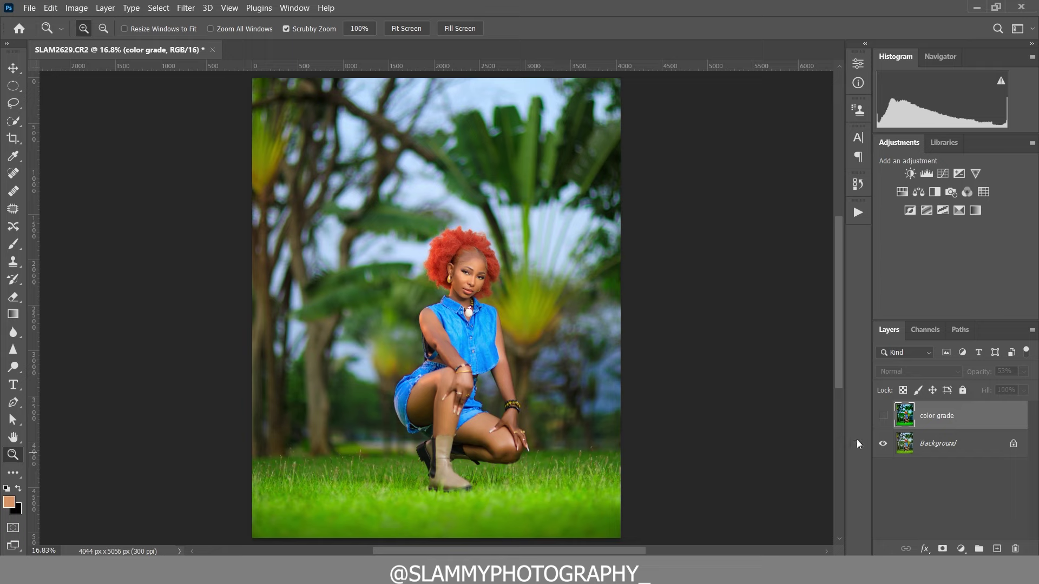
click(883, 418)
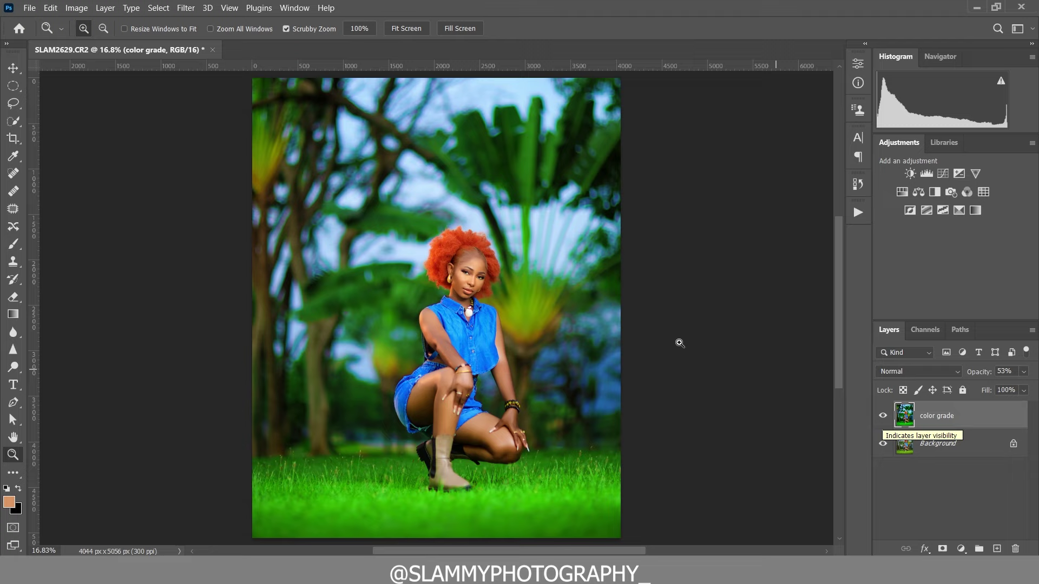
drag(470, 291, 434, 218)
click(229, 7)
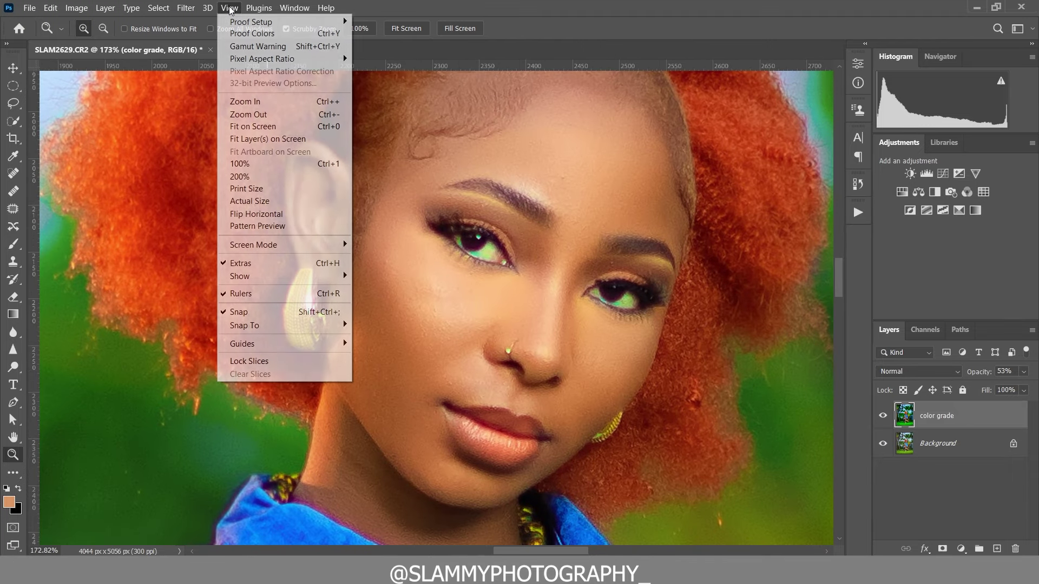
click(254, 127)
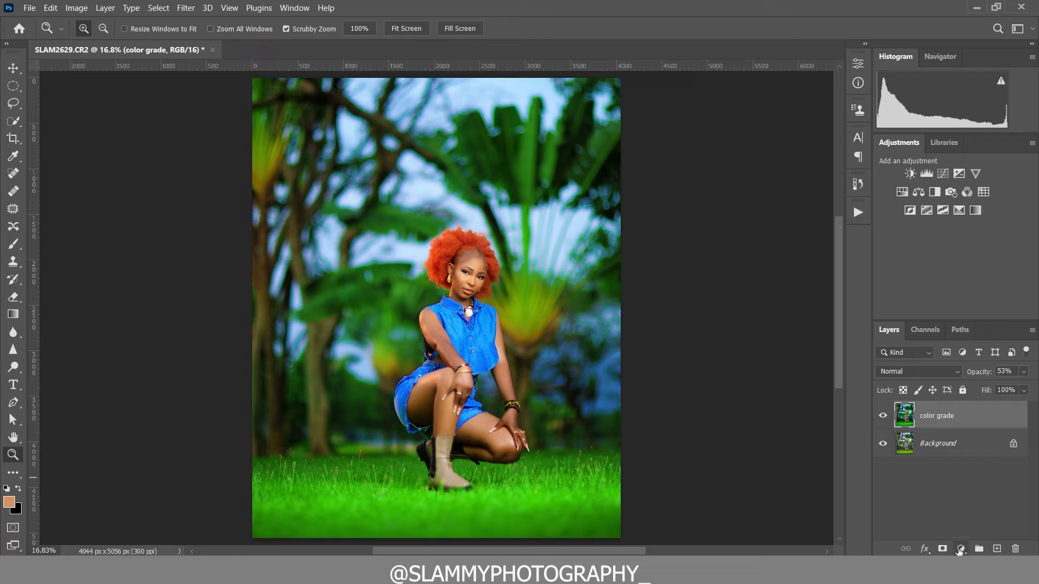
Step: Add a Selective Color adjustment layer with Reds as the colour range
click(959, 549)
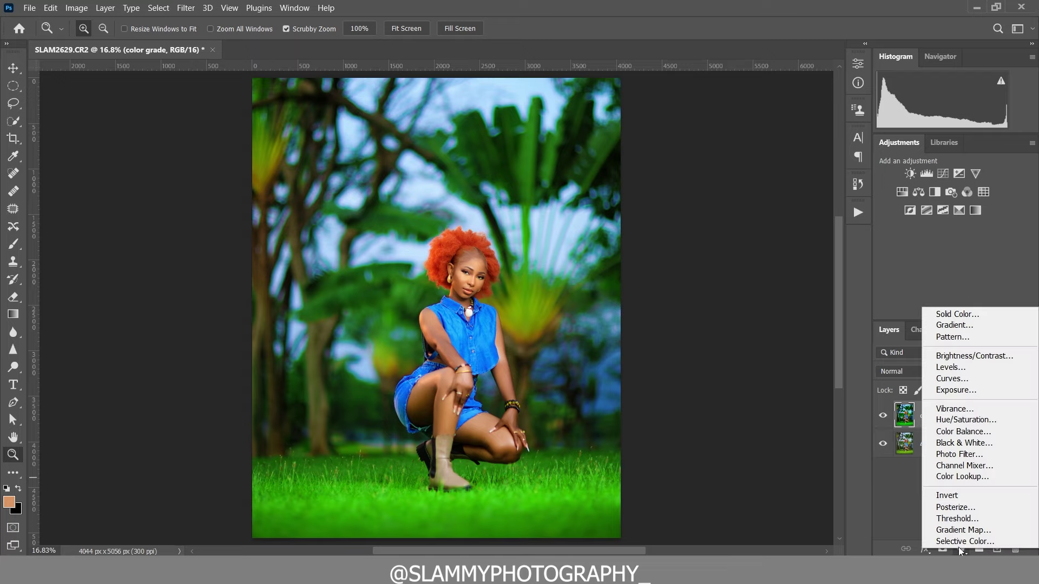
click(959, 540)
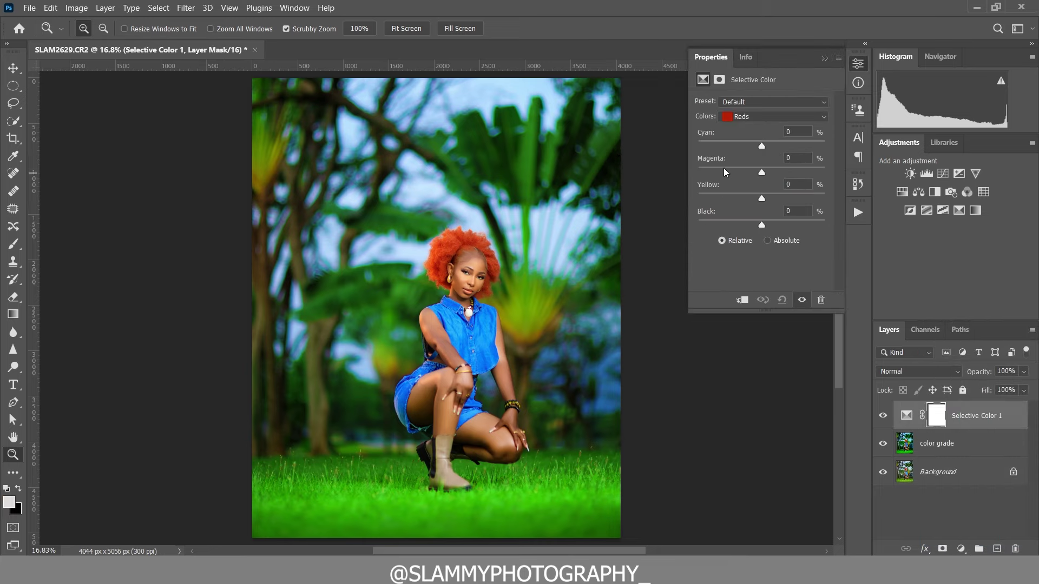
click(741, 119)
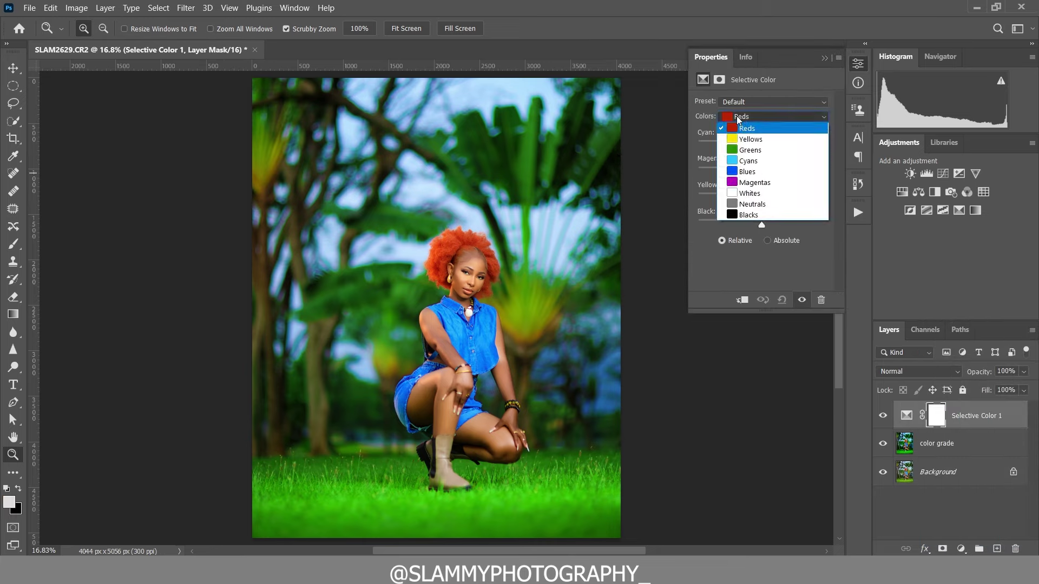
click(750, 130)
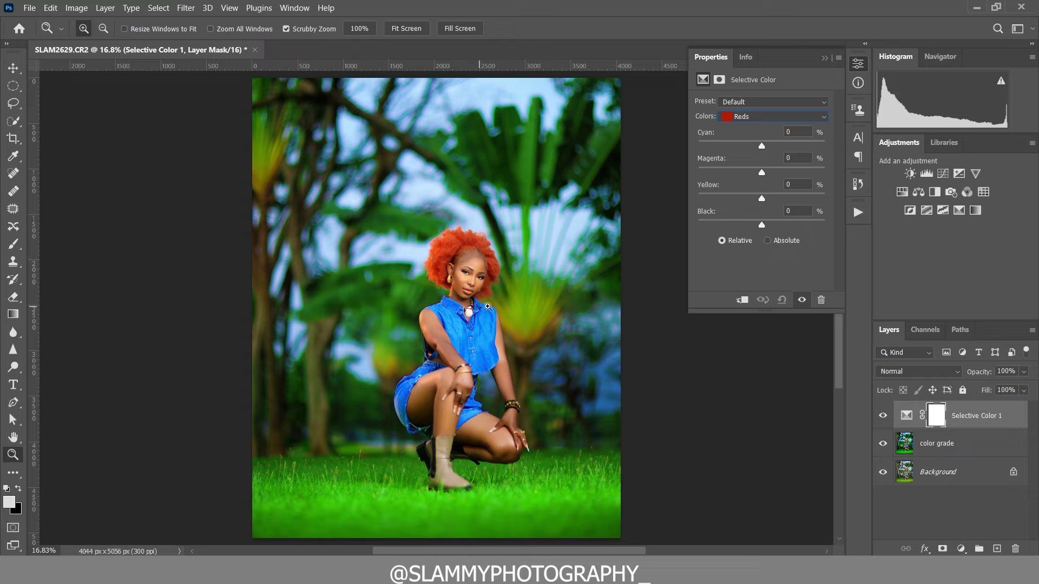
Step: Set Reds to Cyan -47, Magenta -26, Yellow -1 and check the hair up close
drag(762, 148, 803, 147)
drag(719, 152, 750, 164)
drag(797, 173, 762, 202)
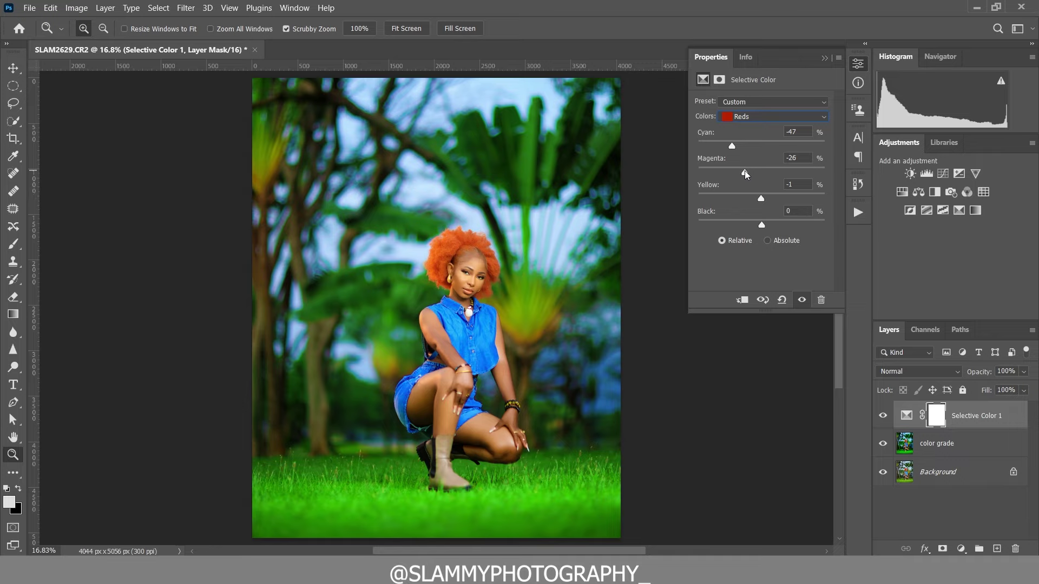
drag(467, 278, 532, 353)
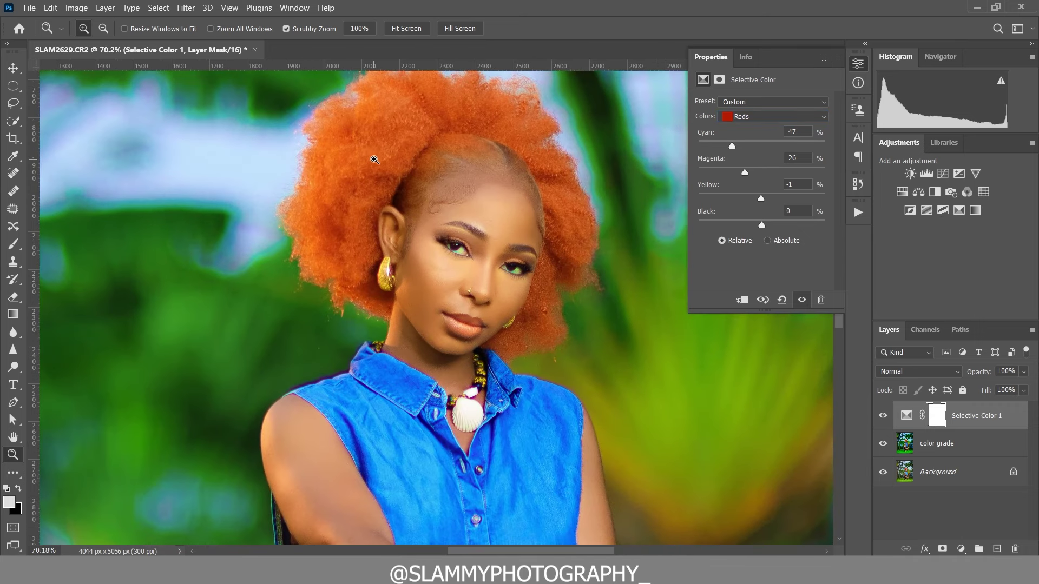
Step: Switch the Selective Color range to Yellows and set Yellow to -23
click(229, 7)
click(257, 128)
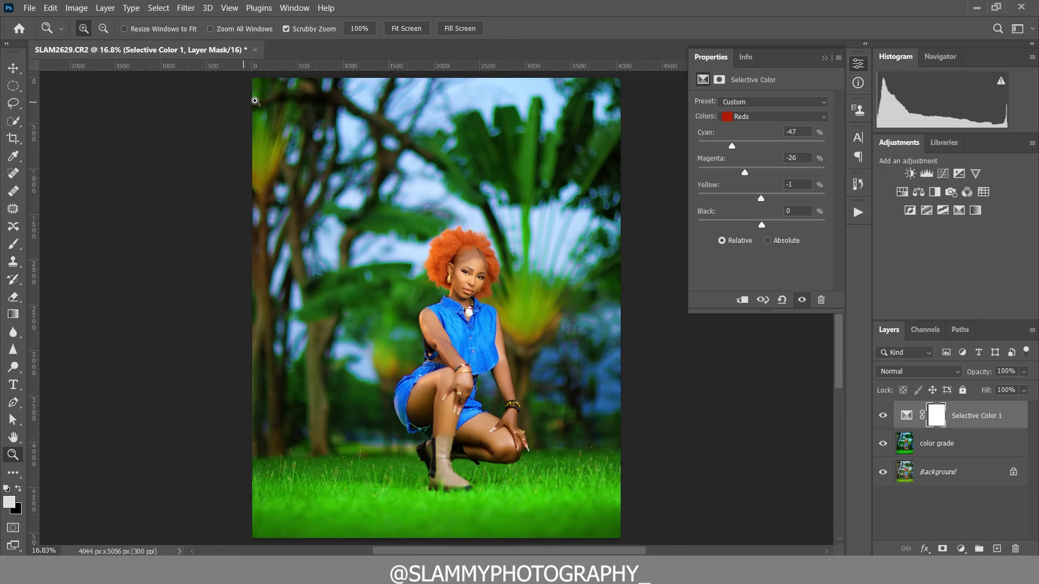
click(750, 120)
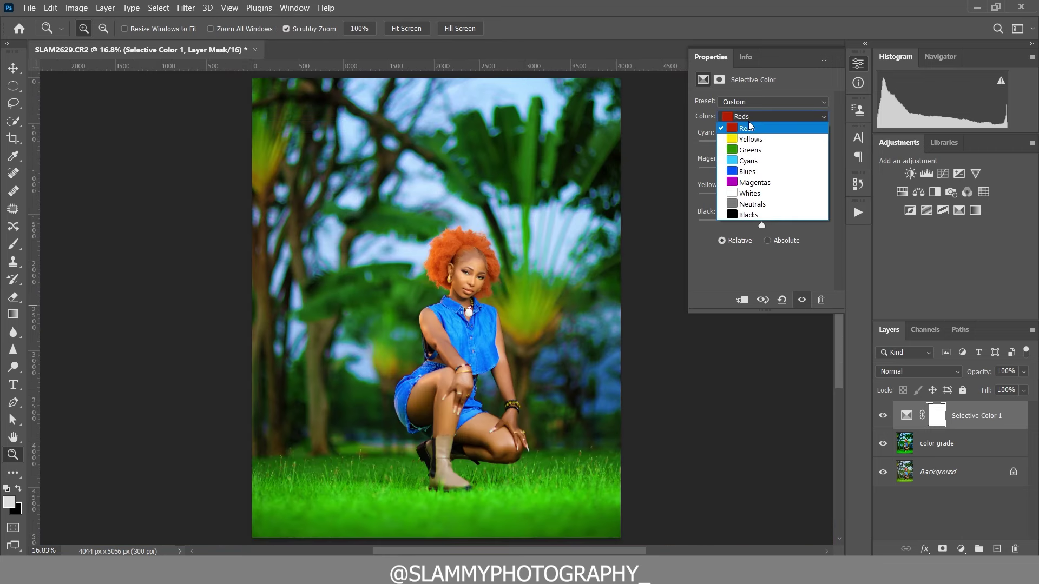
click(749, 135)
drag(756, 200, 754, 204)
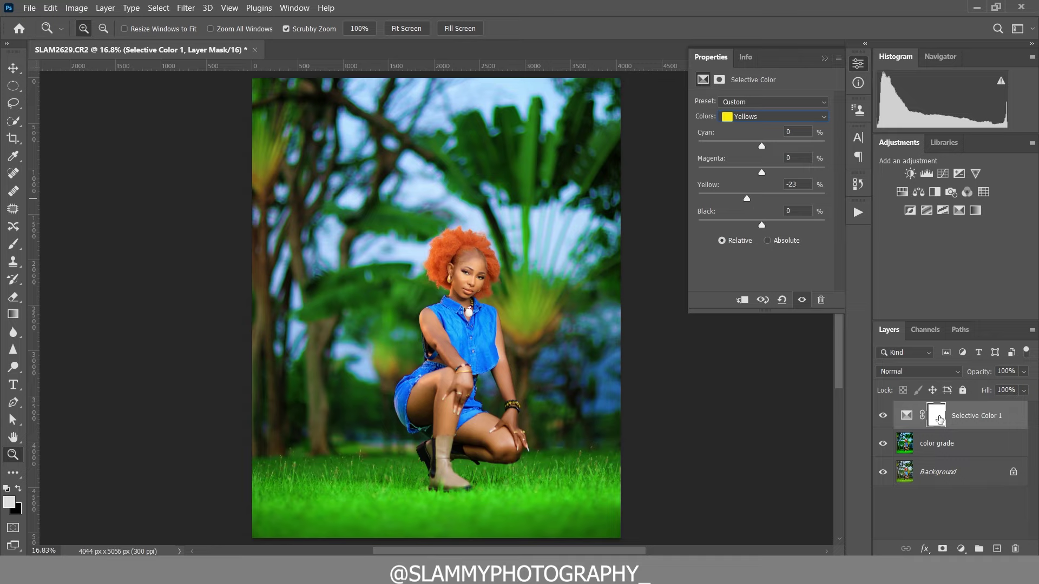
Step: Invert the adjustment mask and brush the effect back onto the woman's body only
key(ctrl+i)
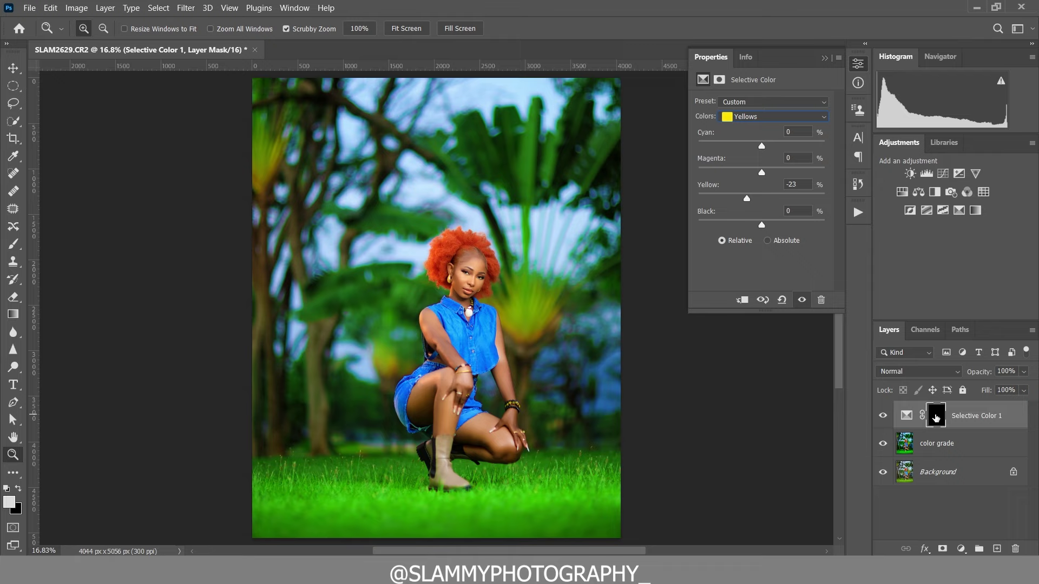
click(14, 251)
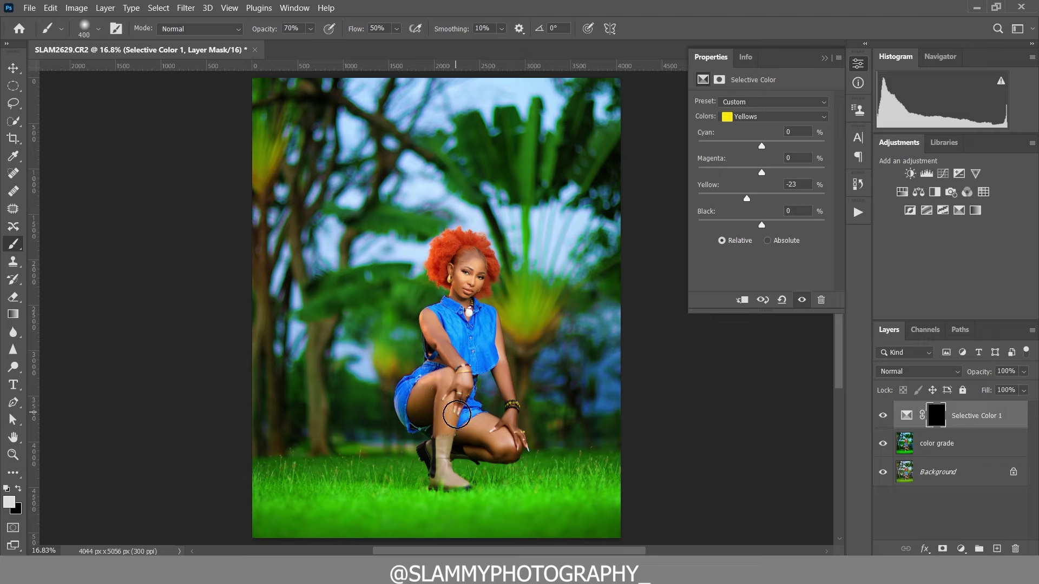
mouse_move(516, 411)
mouse_down()
mouse_move(470, 249)
mouse_move(456, 315)
mouse_up()
click(12, 456)
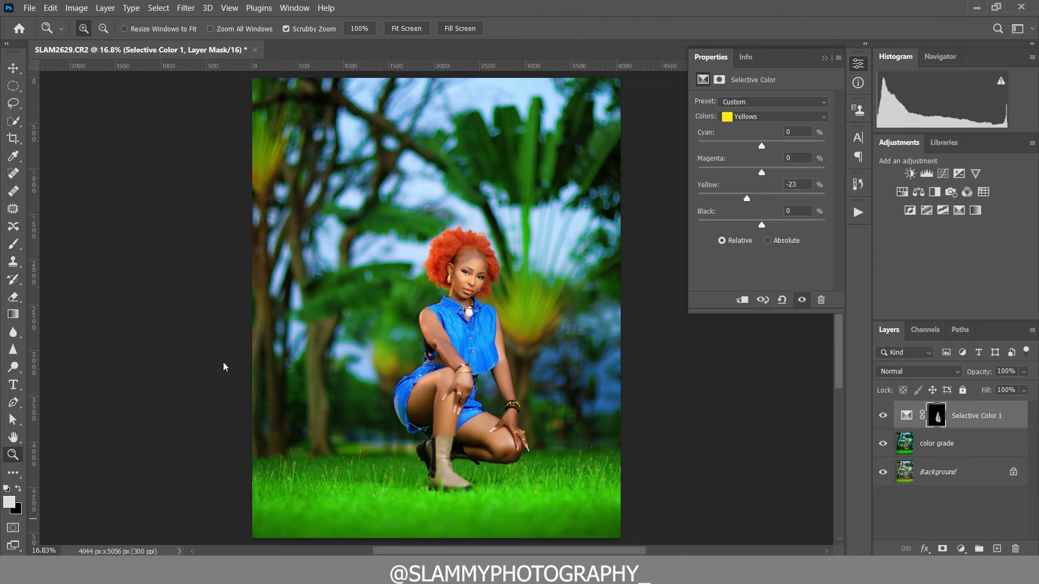
drag(468, 265, 511, 352)
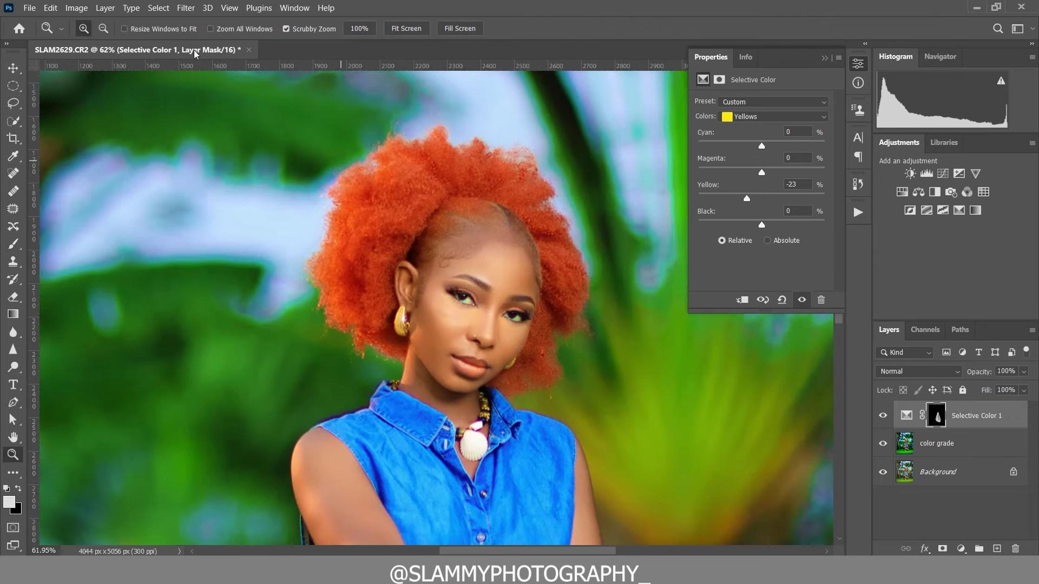
click(227, 7)
click(251, 122)
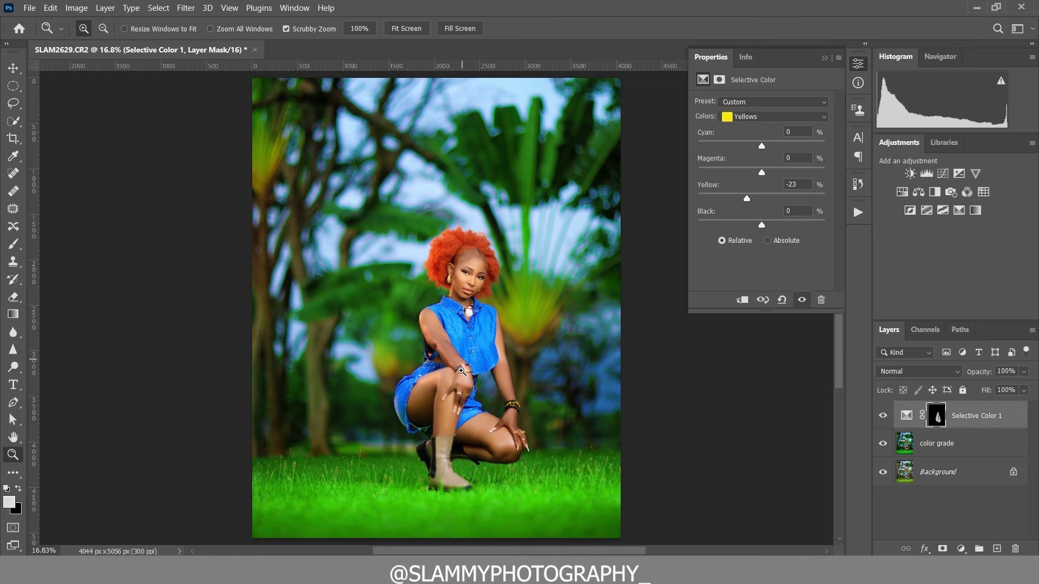
drag(455, 427, 494, 443)
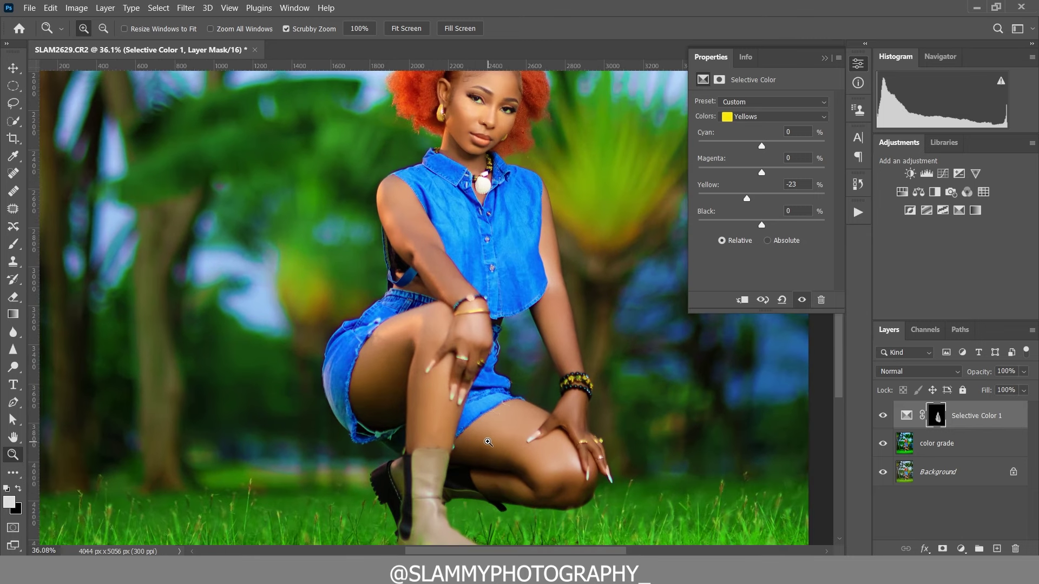
click(229, 8)
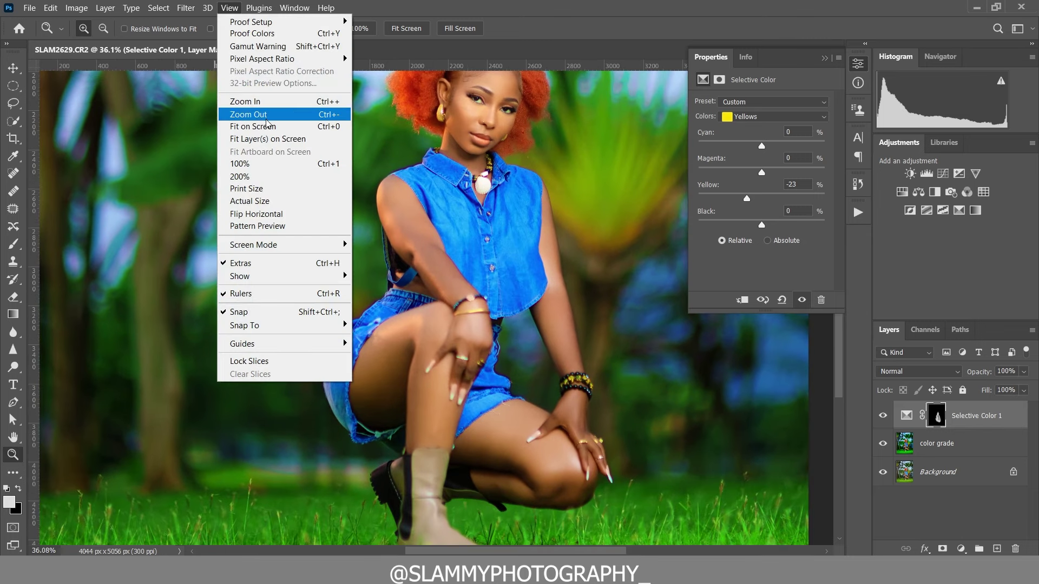
click(244, 123)
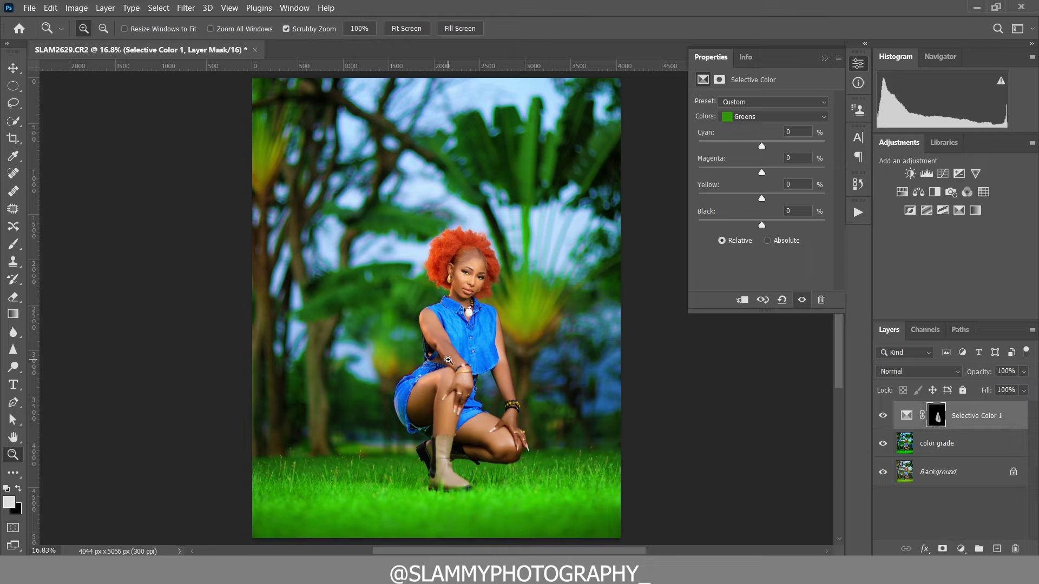
Step: Add a second Selective Color layer with Greens Cyan at -100 to yellow the grass
click(959, 548)
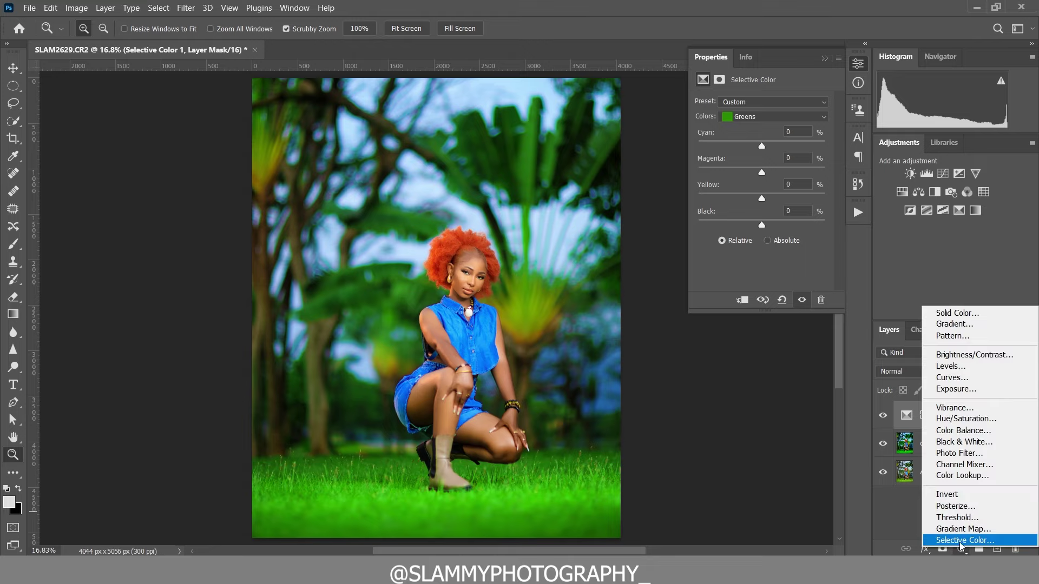
click(952, 549)
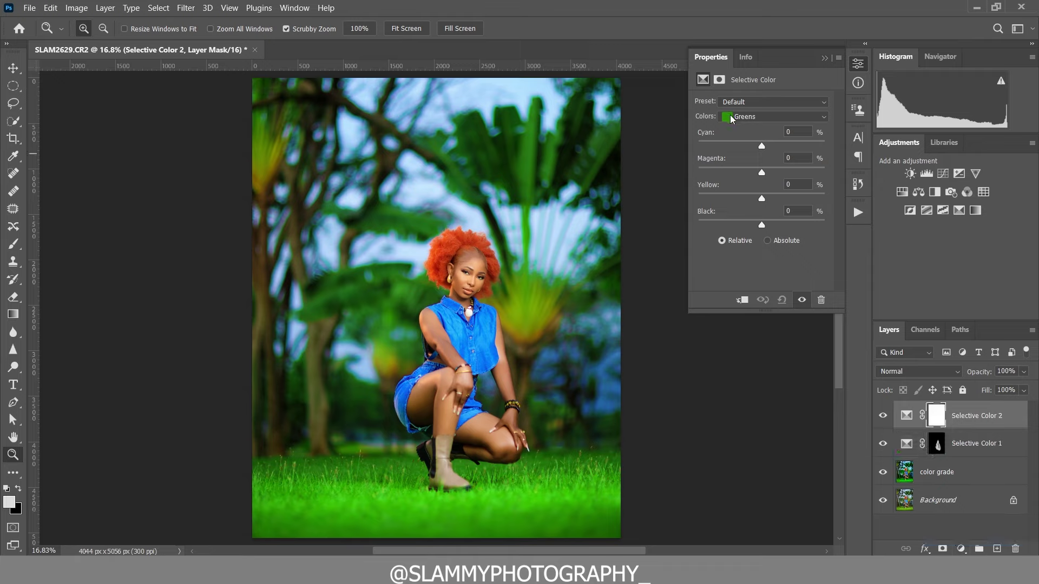
drag(763, 152, 651, 163)
drag(747, 158, 568, 162)
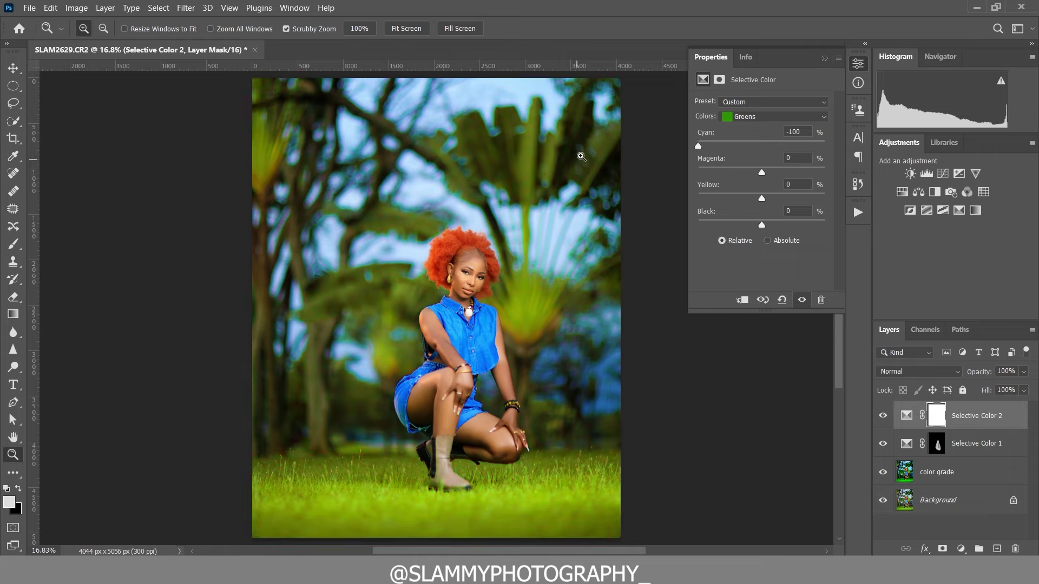
drag(703, 150, 632, 161)
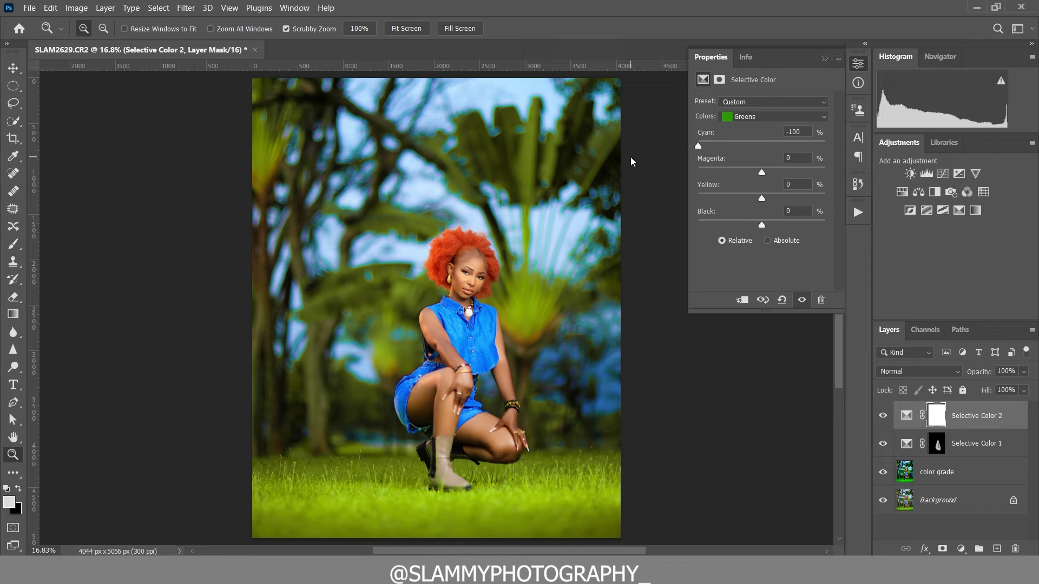
Step: In the Cyans range, set Cyan +16, Yellow -42 and Black -42
click(753, 122)
click(756, 120)
click(752, 120)
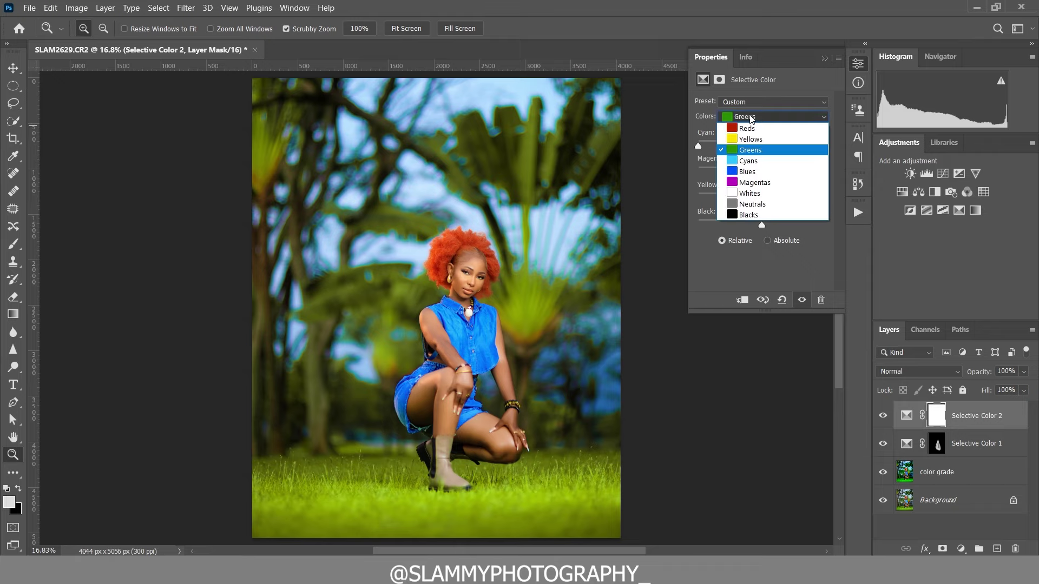
click(749, 161)
mouse_move(761, 145)
mouse_down()
mouse_move(698, 146)
mouse_move(801, 146)
mouse_move(647, 158)
mouse_move(808, 152)
mouse_move(823, 162)
mouse_move(640, 158)
mouse_move(772, 157)
mouse_up()
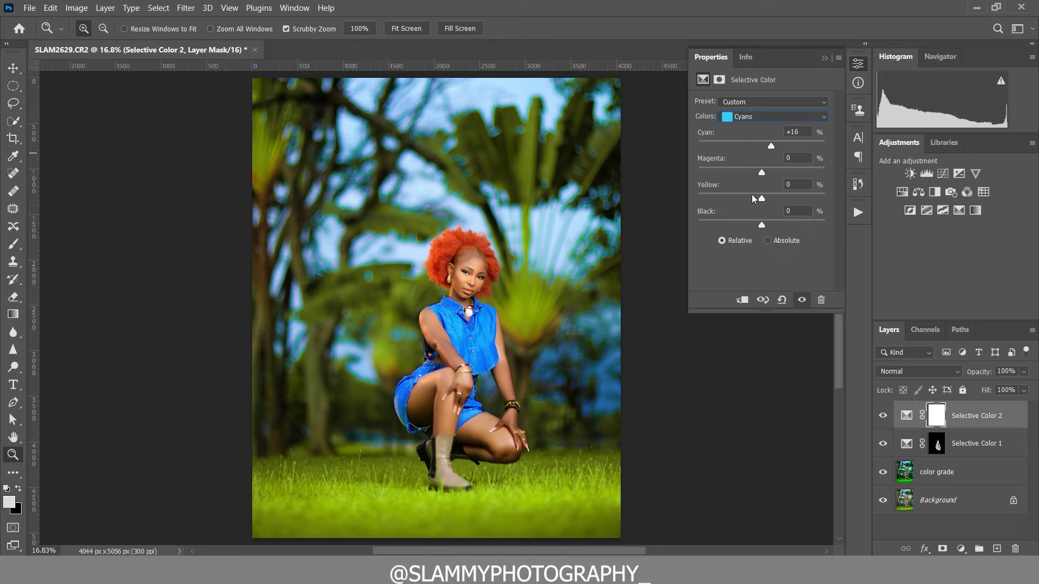
drag(744, 199, 735, 201)
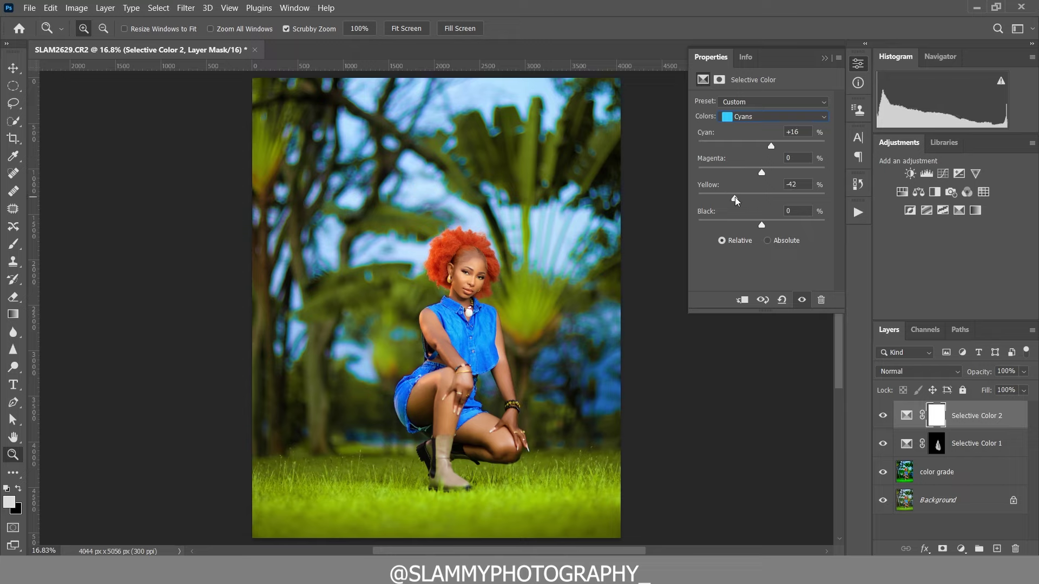
click(746, 224)
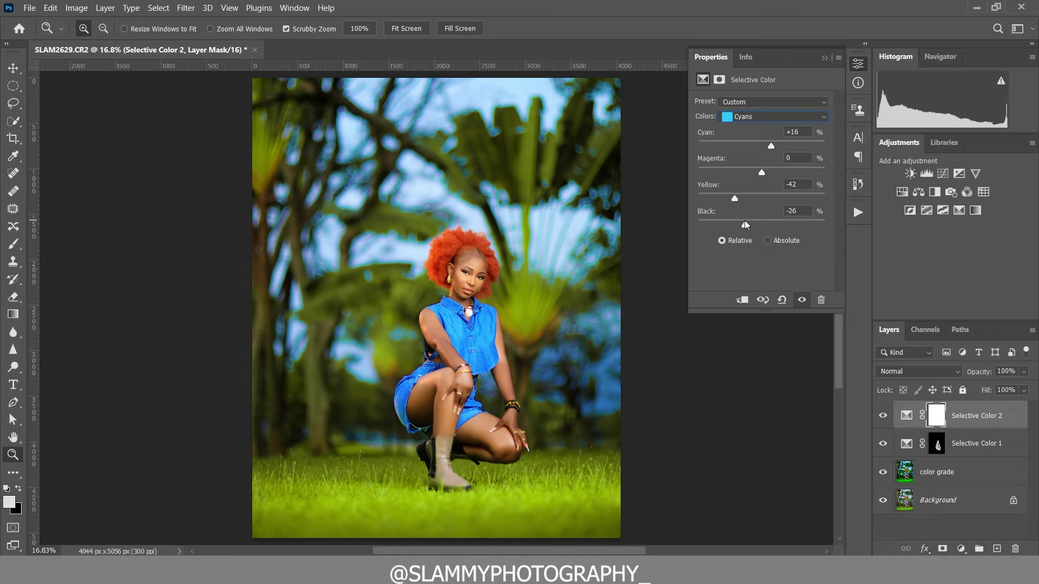
drag(749, 226, 737, 230)
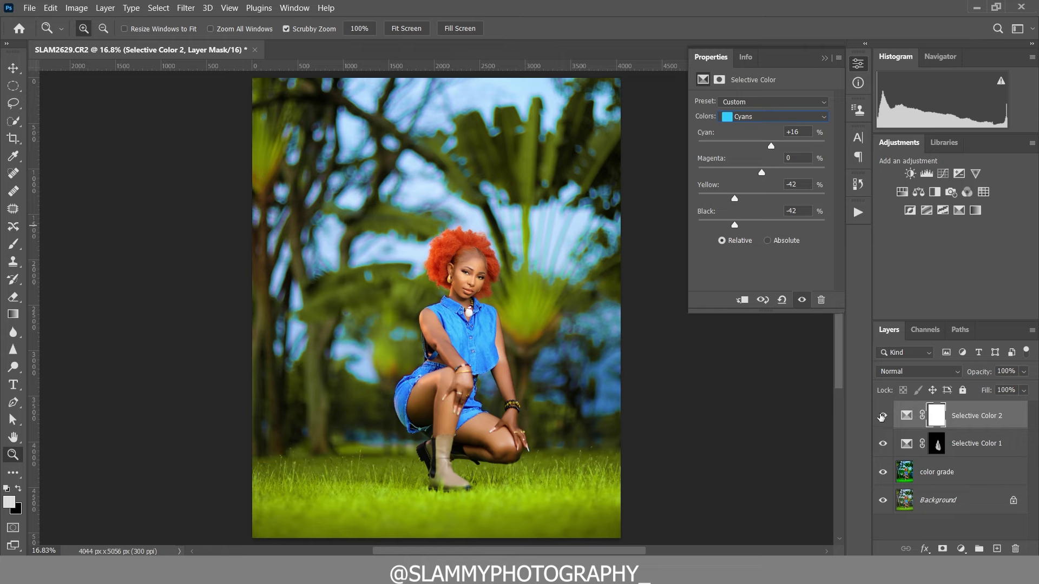
Step: Compare Selective Color 2 on and off, then lower its opacity to 67%
click(882, 416)
click(882, 416)
drag(972, 379, 940, 419)
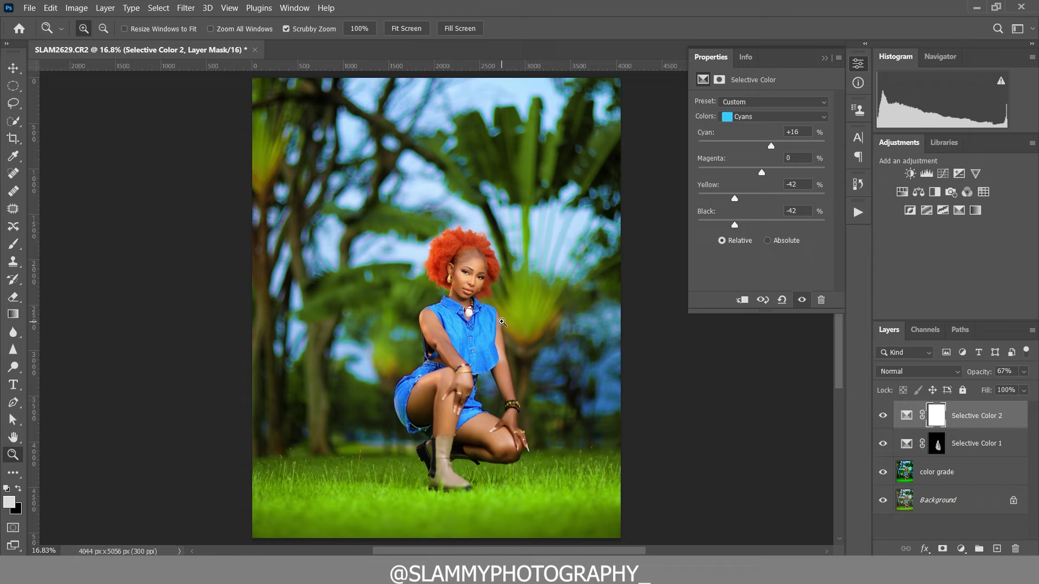
Step: Select an oval around the woman and add Curves pulled down with blacks output at 15
click(17, 88)
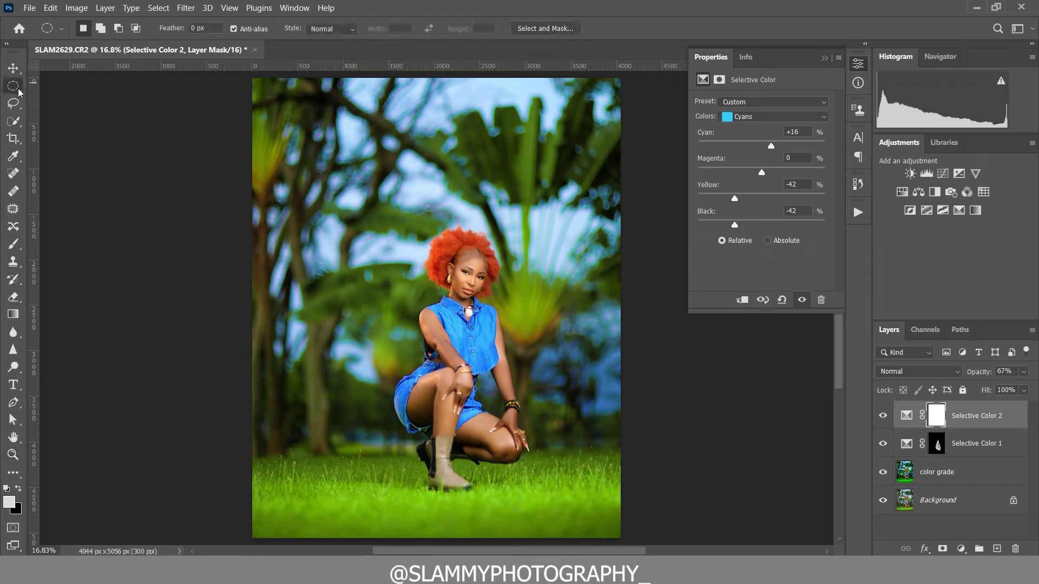
drag(343, 190, 597, 539)
click(961, 548)
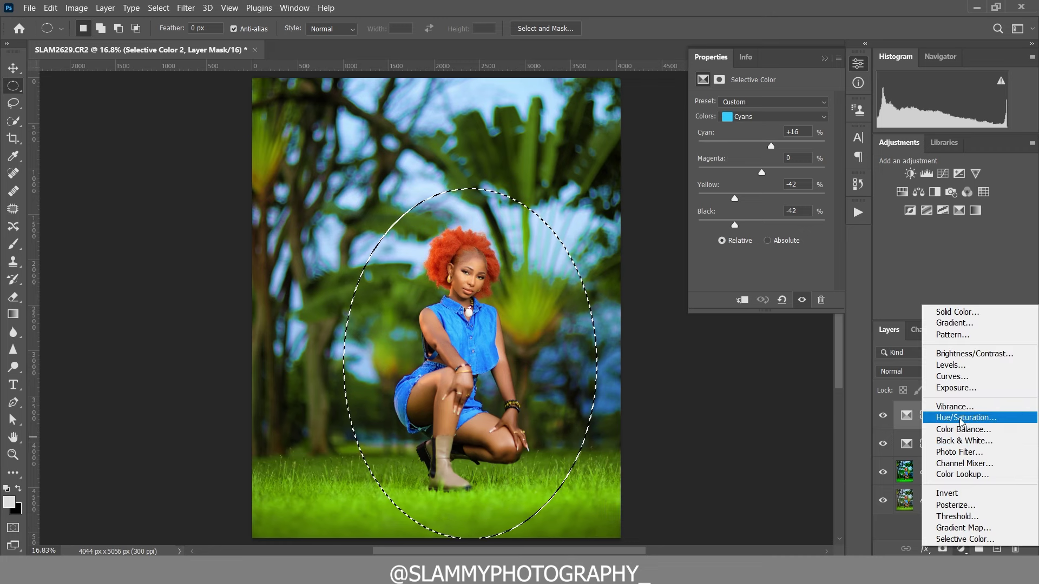
click(941, 378)
drag(777, 184, 785, 189)
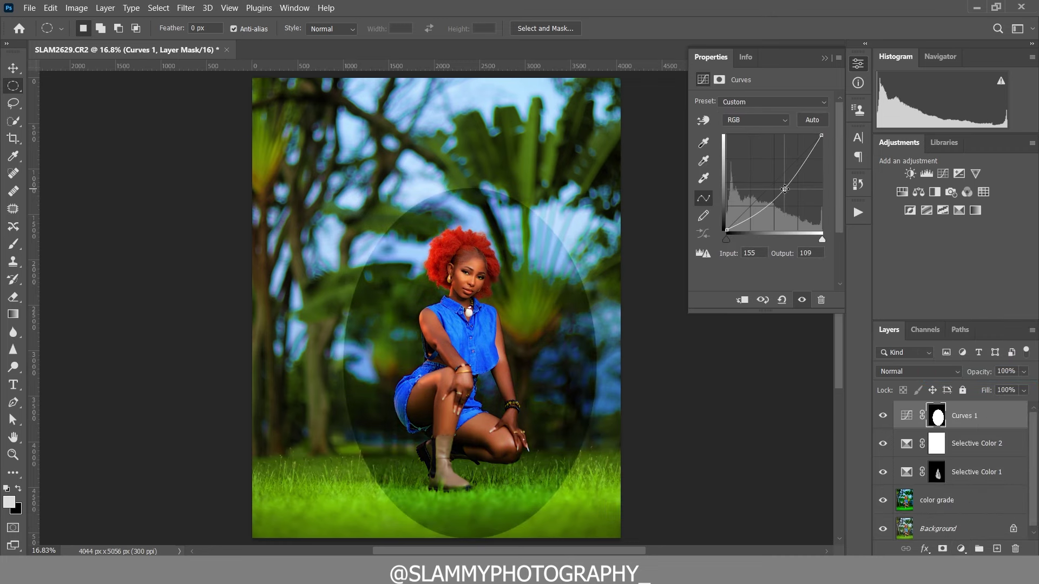
drag(727, 230, 727, 224)
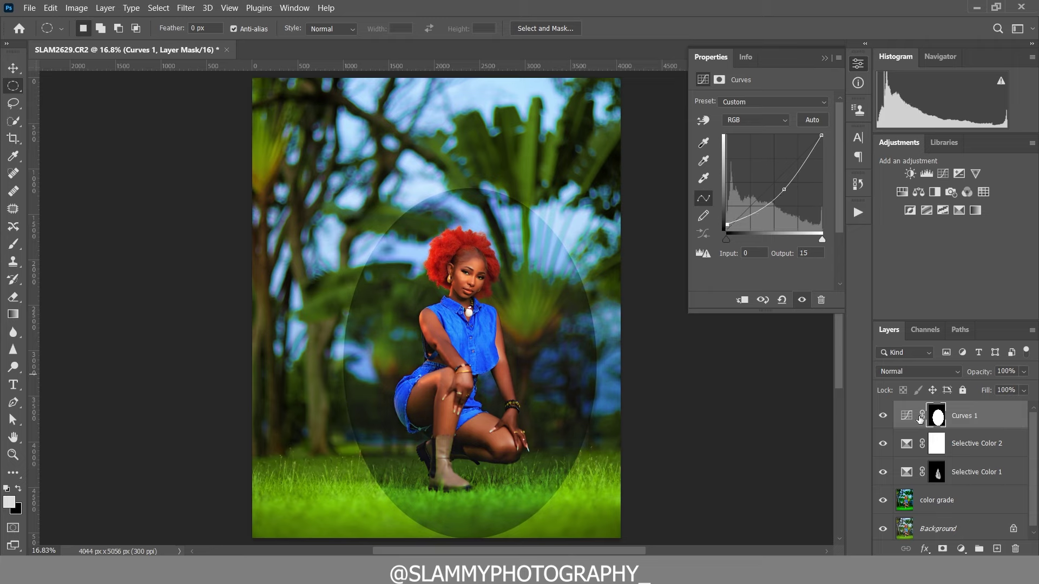
Step: Invert the Curves mask, set Luminosity blending, and feather the mask to 239.5 px
key(ctrl+i)
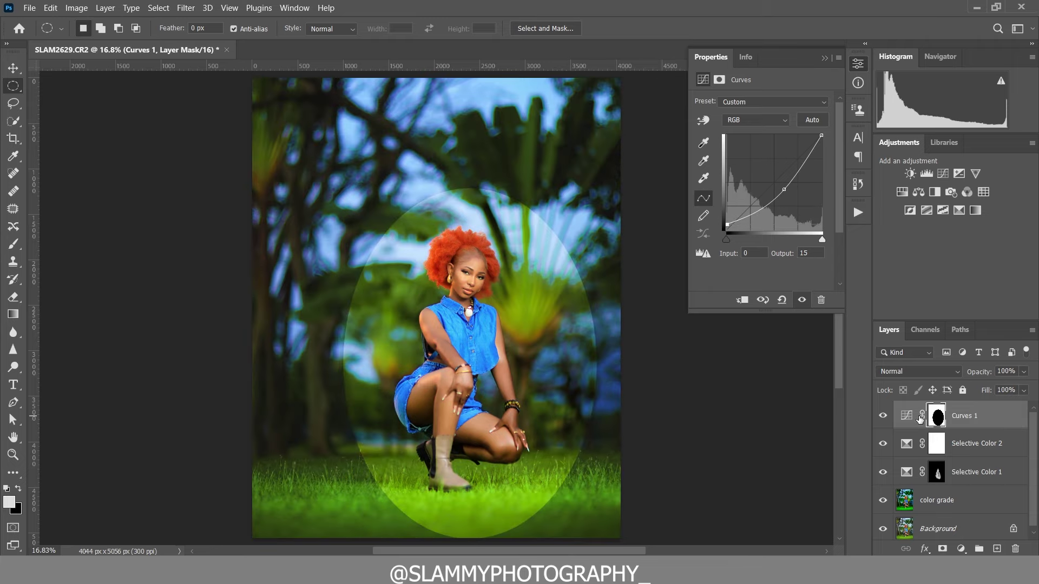
click(917, 372)
click(903, 549)
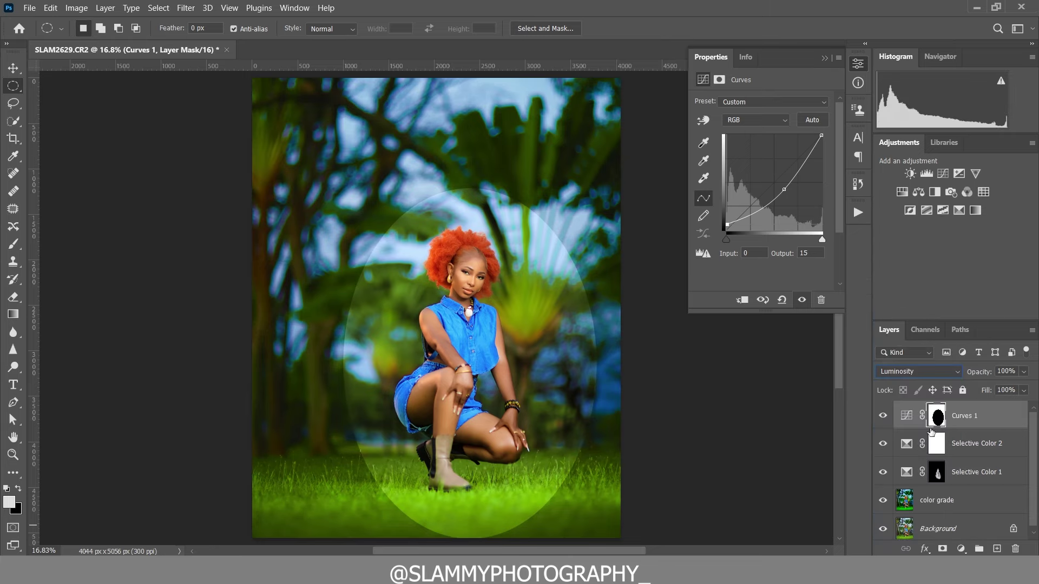
click(933, 417)
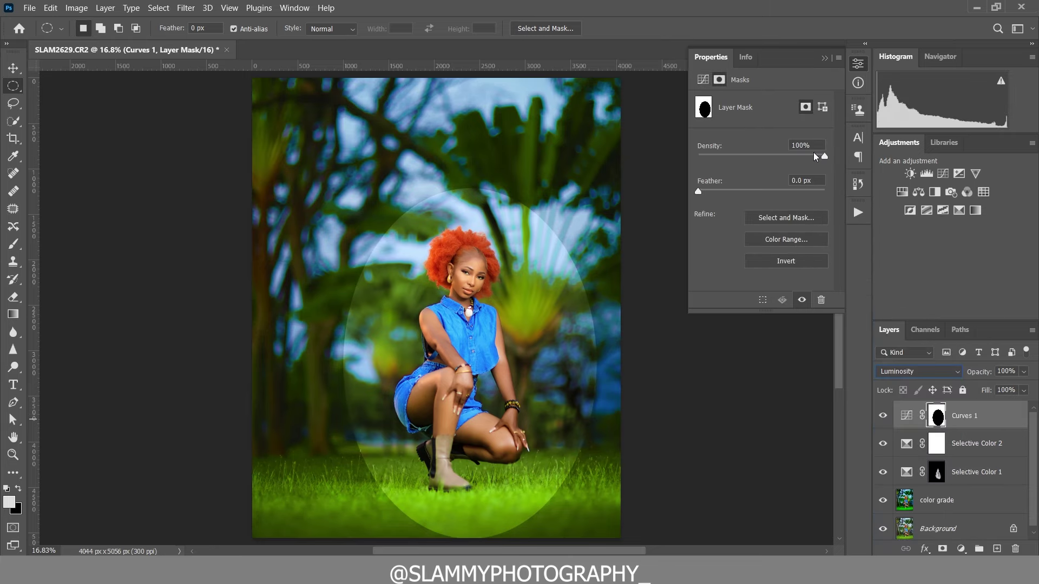
click(855, 64)
click(855, 63)
drag(770, 190, 803, 190)
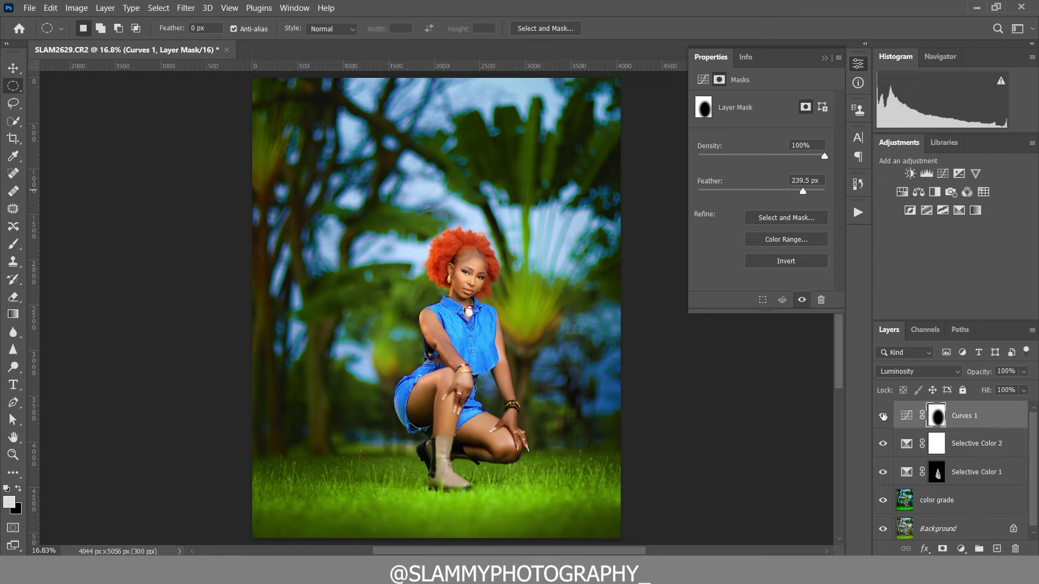
Step: Toggle the vignette off and on twice to compare before and after
click(881, 415)
click(881, 415)
click(883, 414)
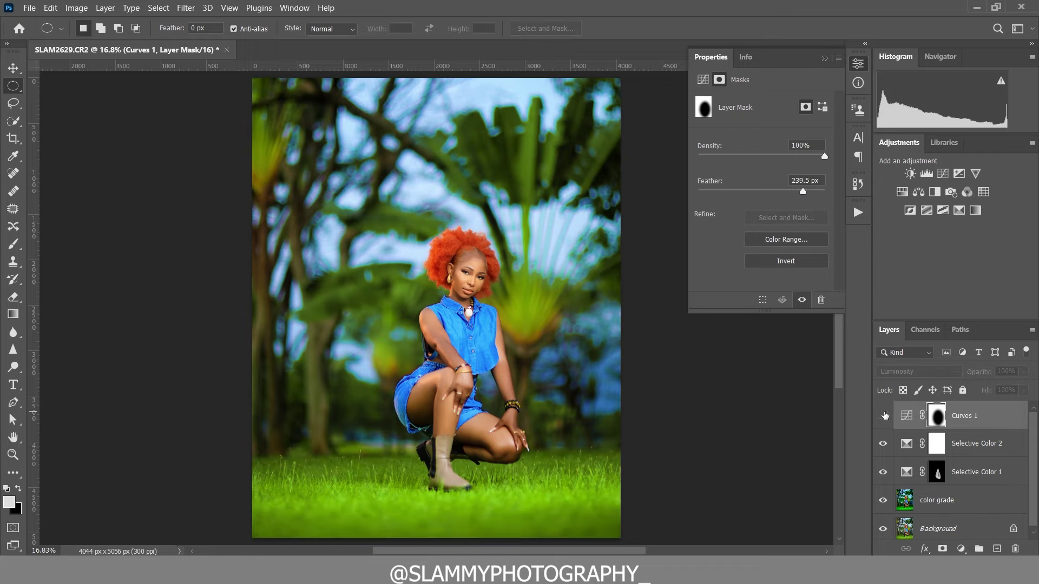
click(883, 415)
Step: Zoom in on the face and view the original snapshot in History to compare
click(13, 454)
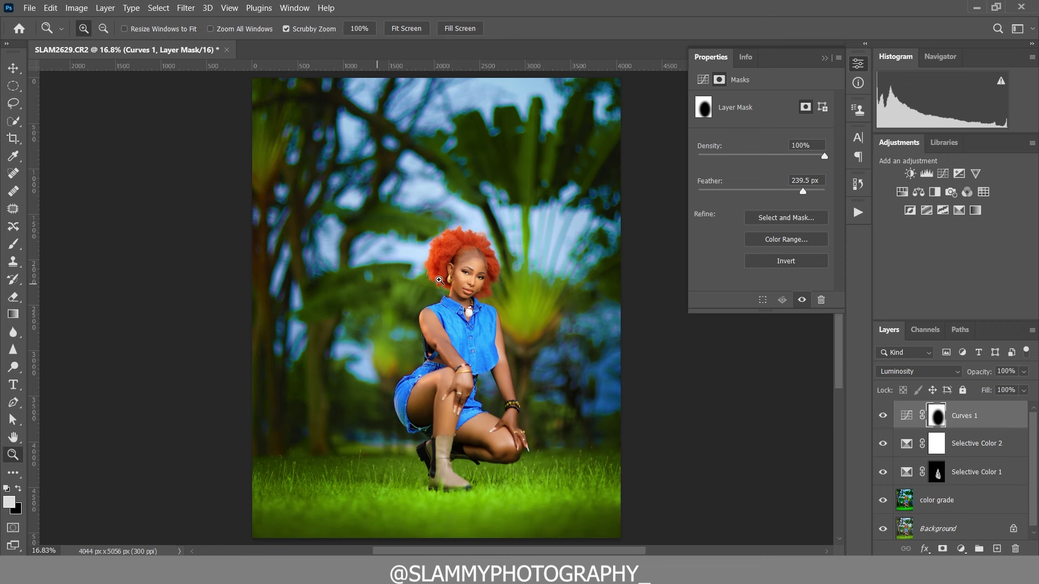
drag(440, 280, 491, 320)
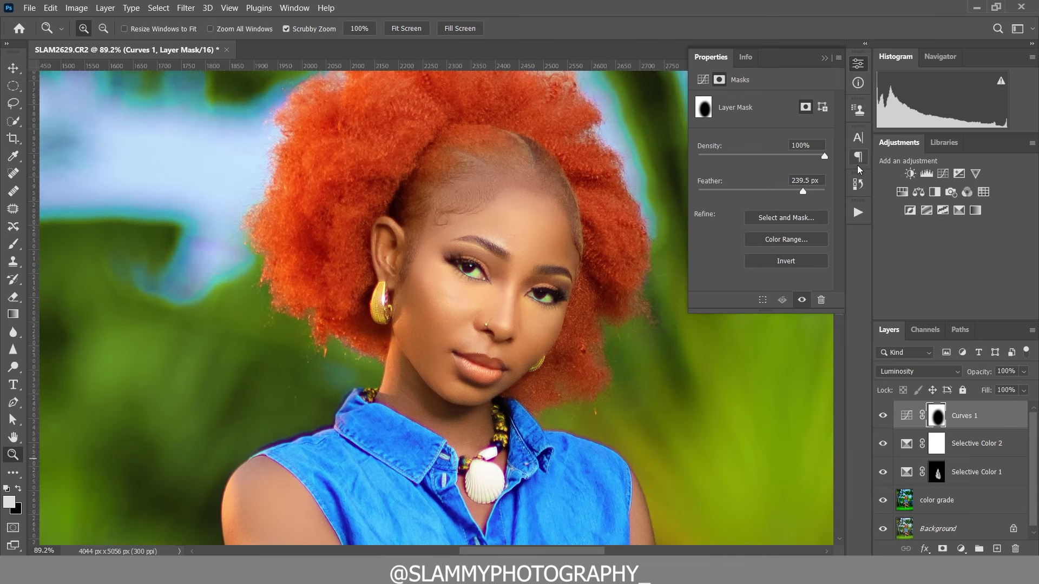
click(858, 184)
drag(831, 268, 830, 208)
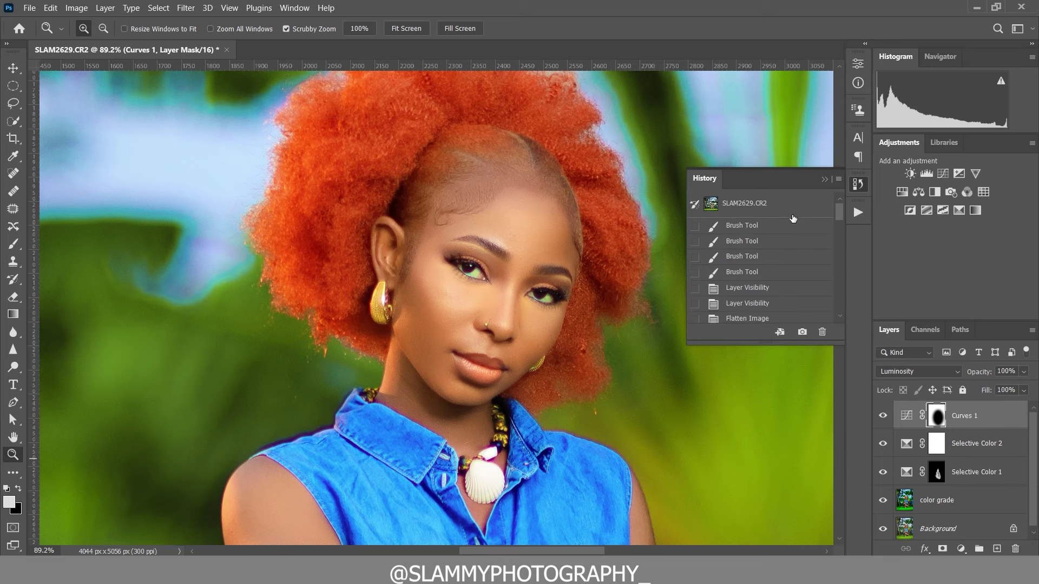
click(781, 204)
scroll(535, 413, down, 1)
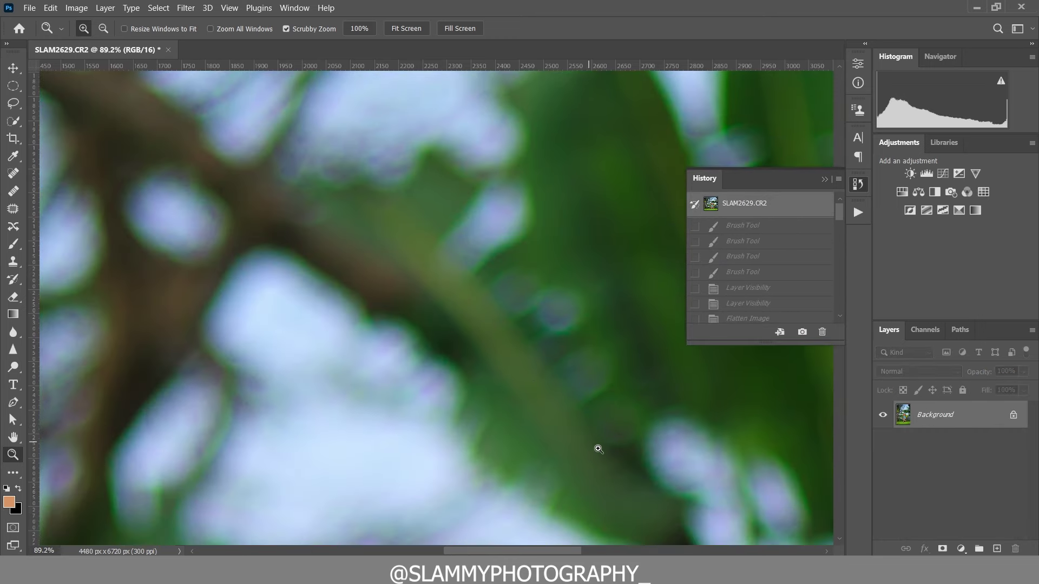
drag(316, 160, 666, 348)
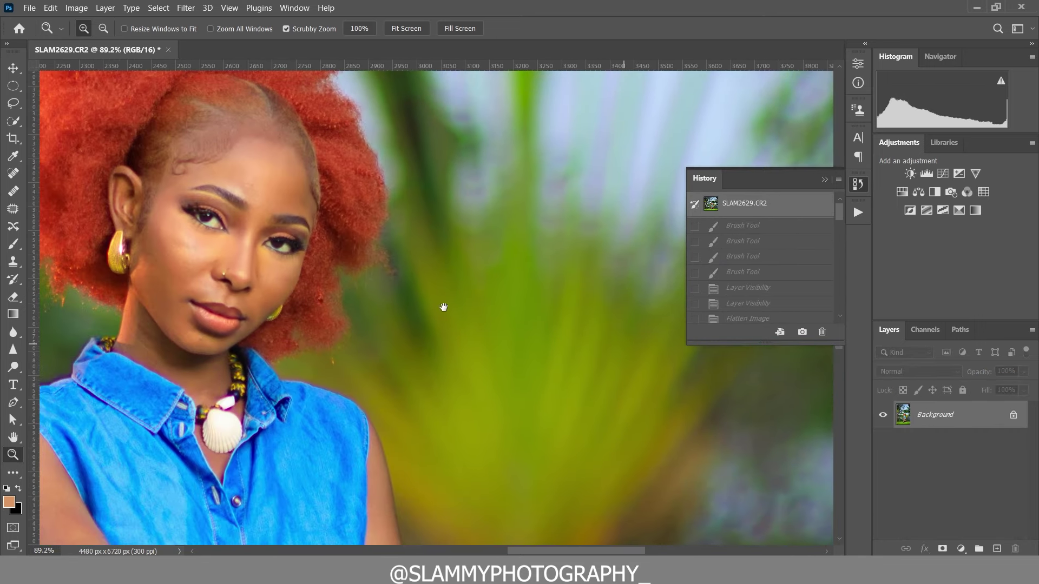
drag(279, 275, 315, 290)
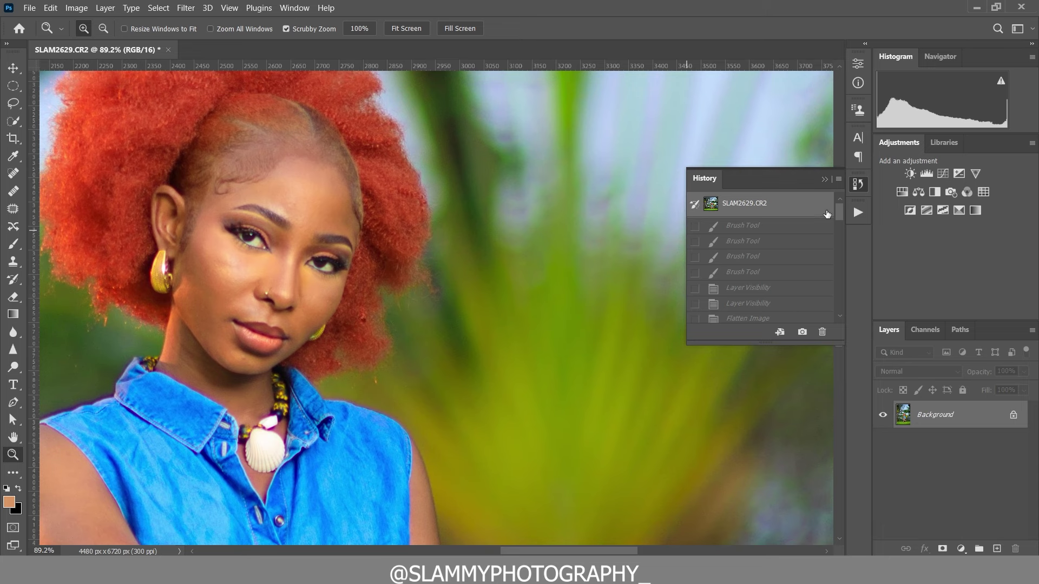
Step: Return to the last Layer Visibility state and refine the zoom on the face
drag(840, 215, 839, 311)
click(746, 314)
scroll(257, 188, down, 10)
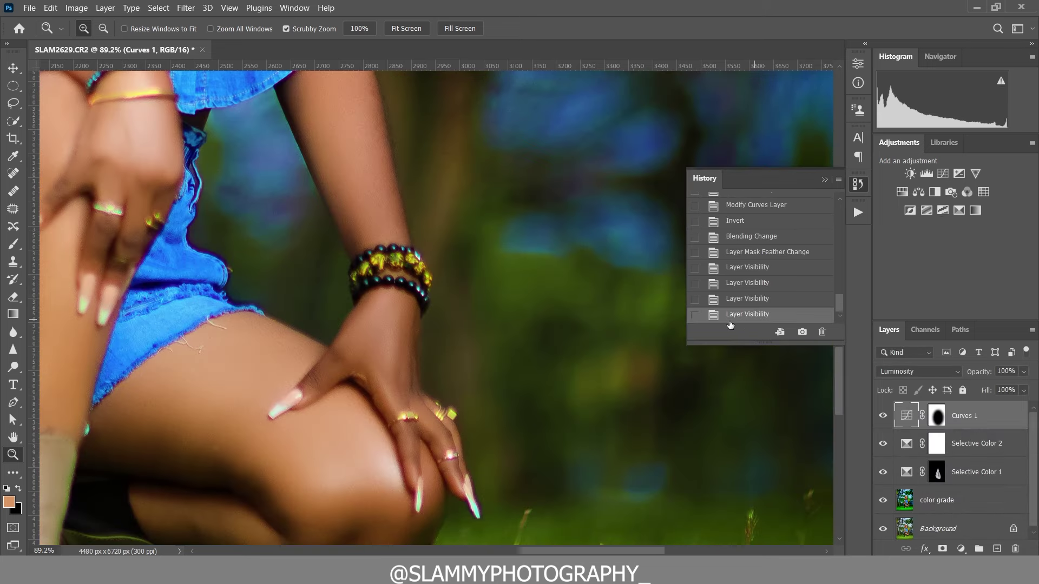
drag(258, 188, 387, 457)
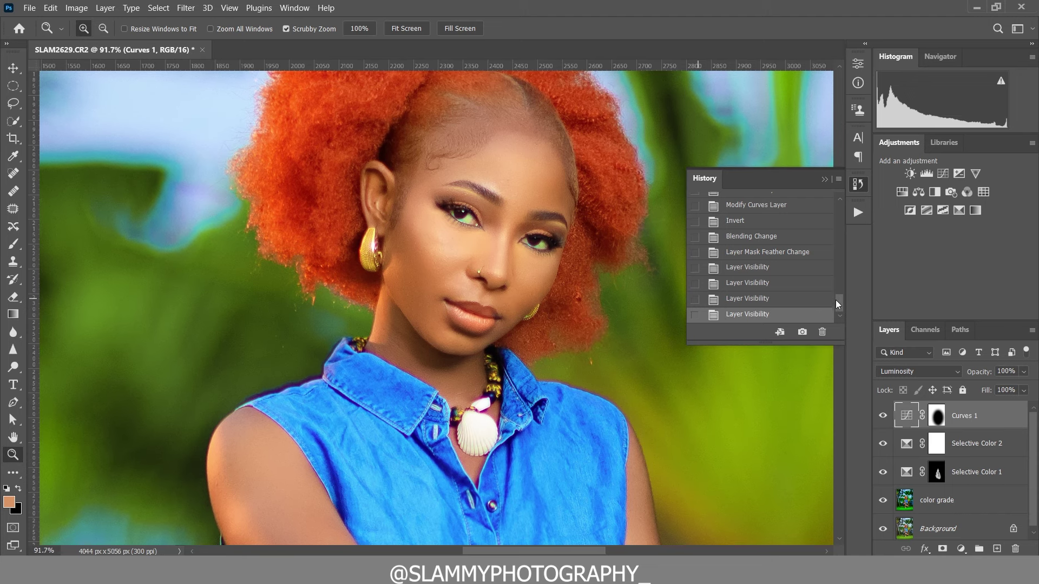
drag(838, 301, 838, 210)
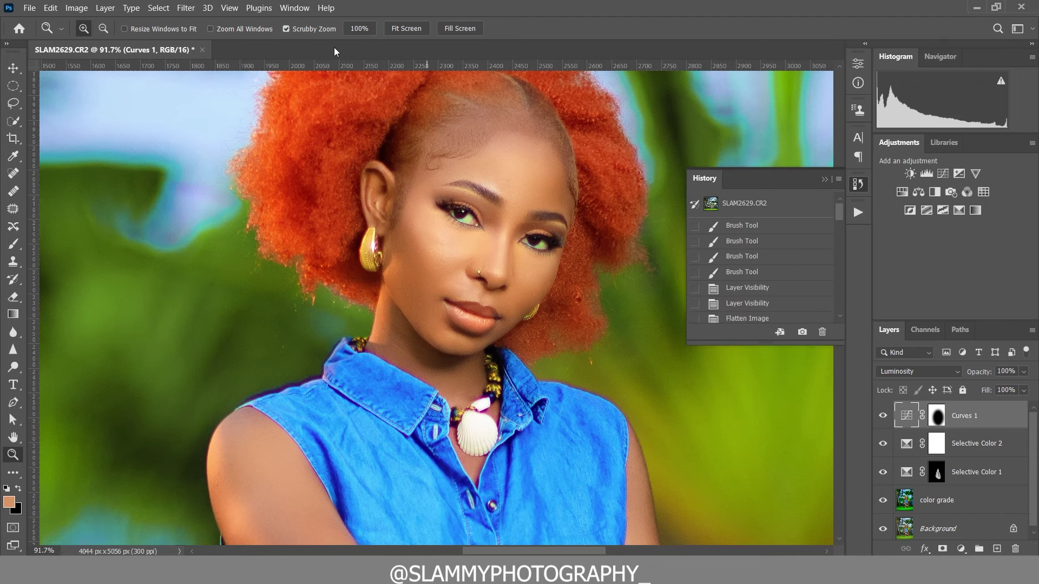
click(232, 8)
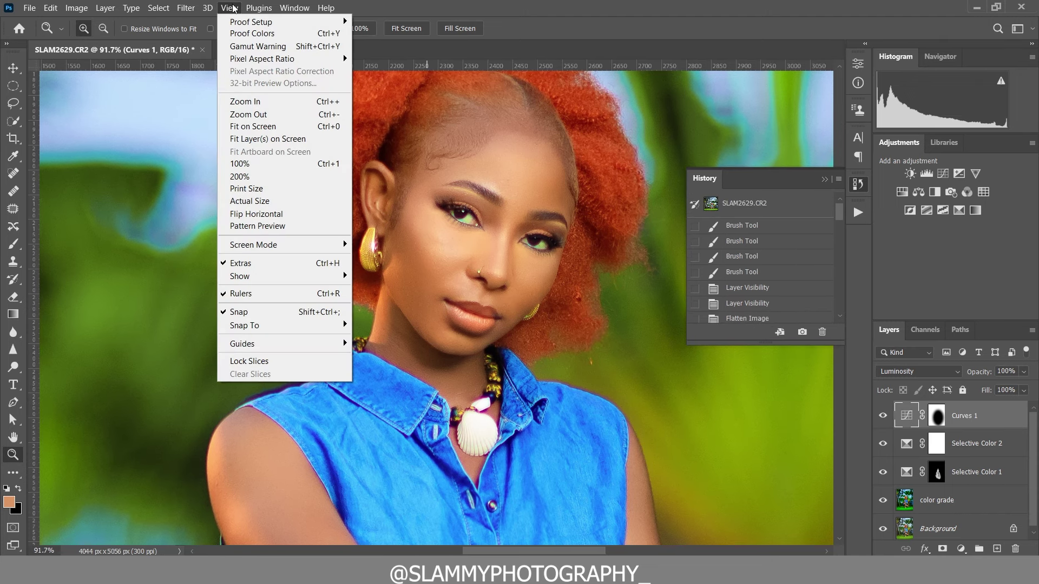
click(486, 213)
drag(460, 209, 467, 245)
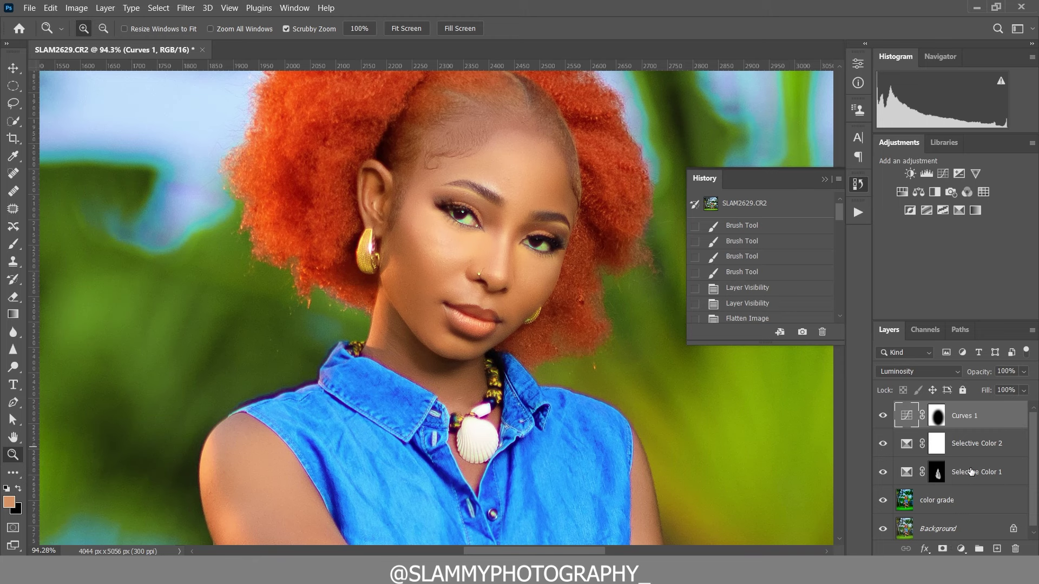
Step: Add a Hue/Saturation layer targeting Yellows with Saturation -100 and Lightness +85
click(961, 548)
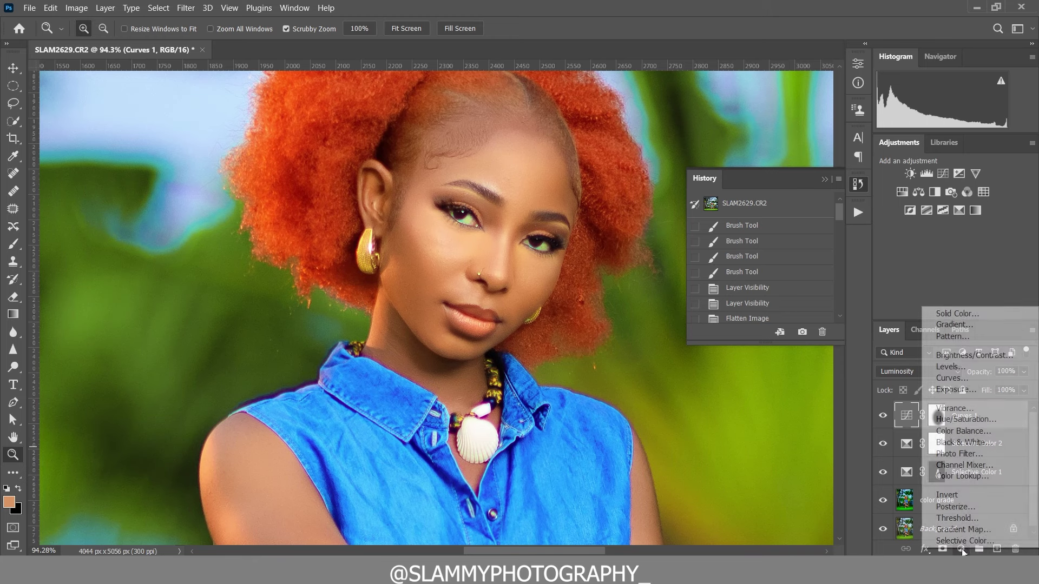
click(953, 422)
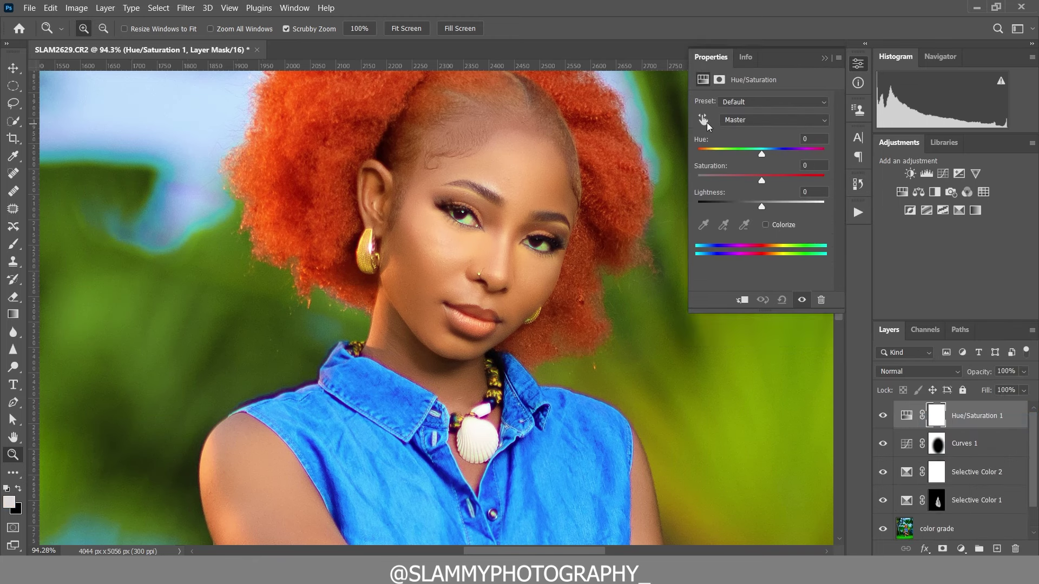
click(705, 120)
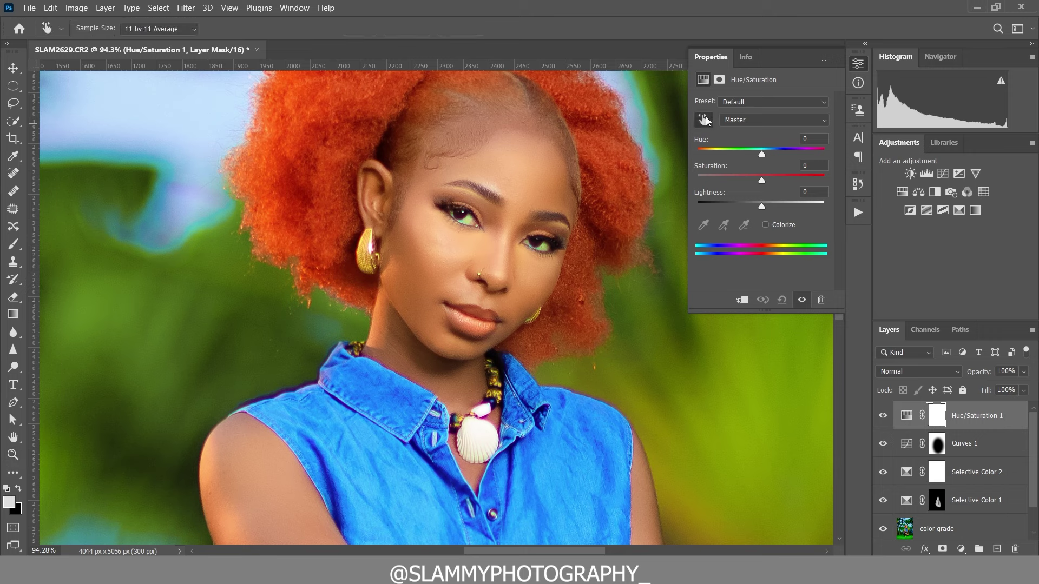
click(640, 213)
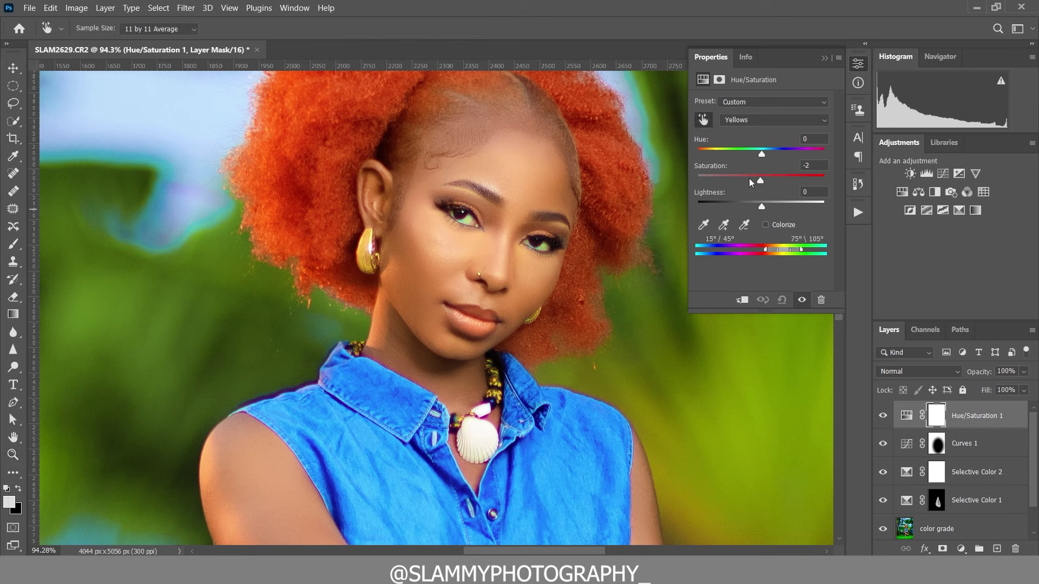
drag(760, 181, 698, 180)
drag(849, 214, 855, 215)
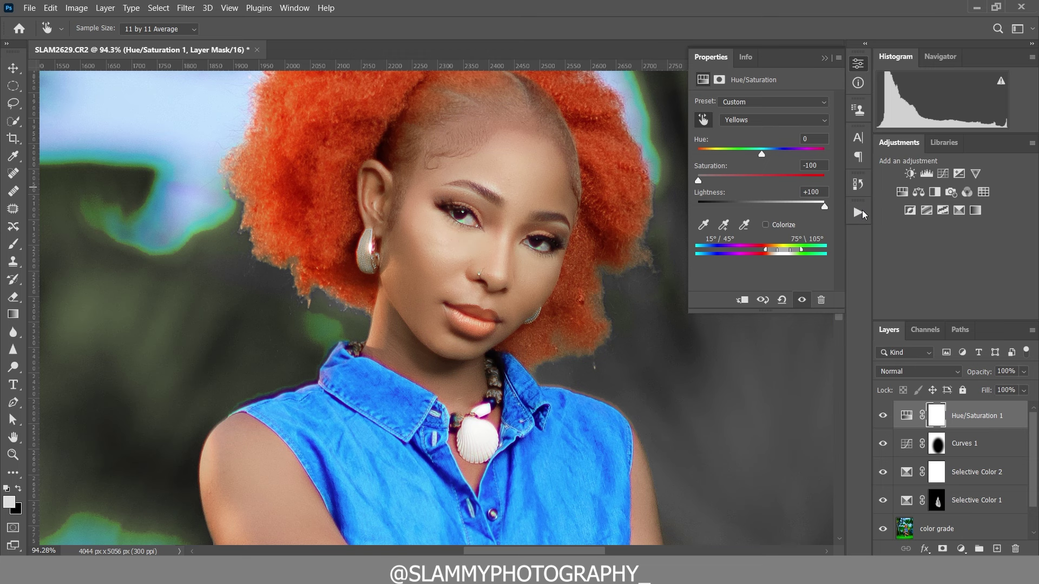
click(817, 209)
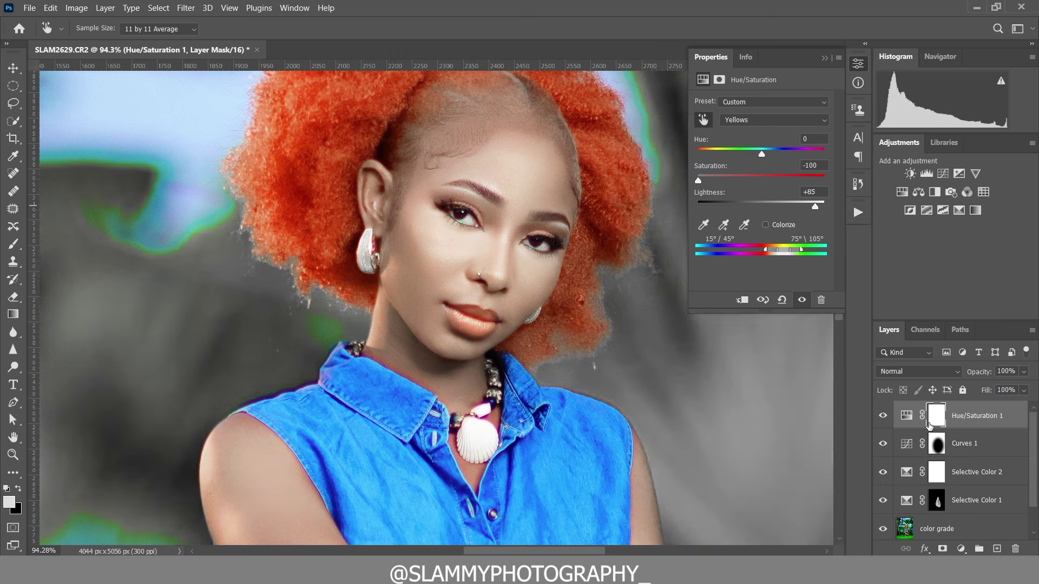
Step: Invert the mask and paint white over both eye whites with a 20 px brush
key(ctrl+i)
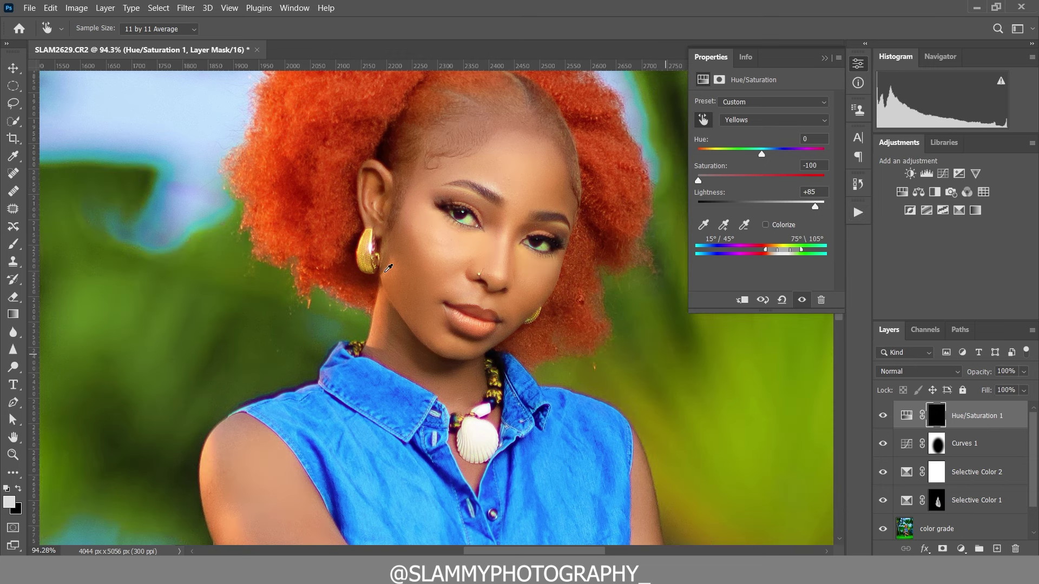
click(13, 243)
key(bracketleft)
key(bracketleft)
key(bracketleft)
key(bracketleft)
key(bracketleft)
key(bracketleft)
key(bracketleft)
key(bracketleft)
key(bracketleft)
key(bracketleft)
key(bracketleft)
key(bracketleft)
key(bracketleft)
key(bracketleft)
key(bracketleft)
key(bracketleft)
key(bracketleft)
key(bracketleft)
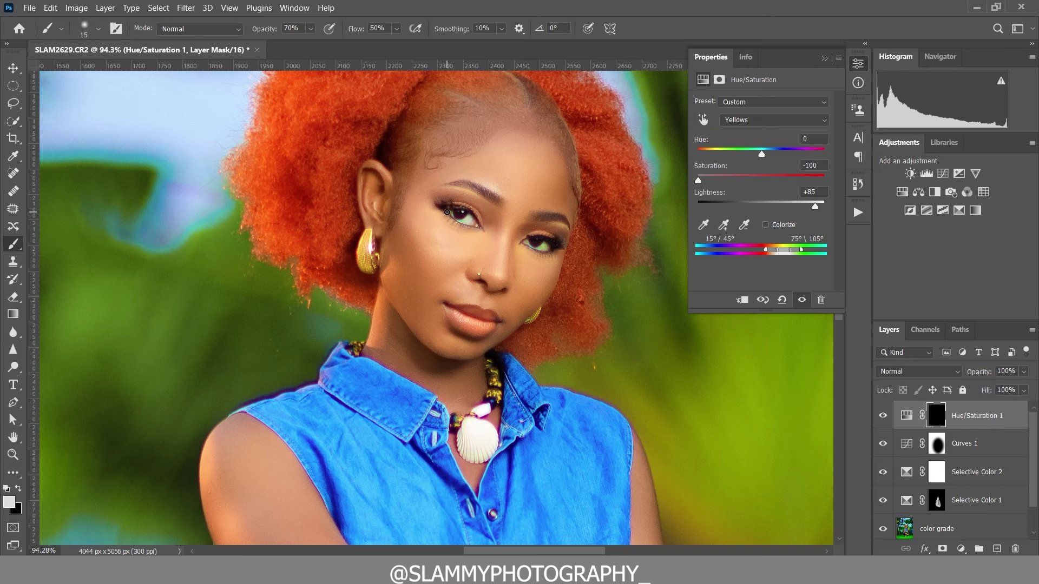
key(bracketright)
mouse_move(525, 242)
mouse_down()
mouse_move(541, 243)
mouse_move(530, 241)
mouse_up()
drag(472, 222, 459, 217)
Step: Add a Black & White adjustment layer and invert its mask to black
click(961, 548)
click(959, 449)
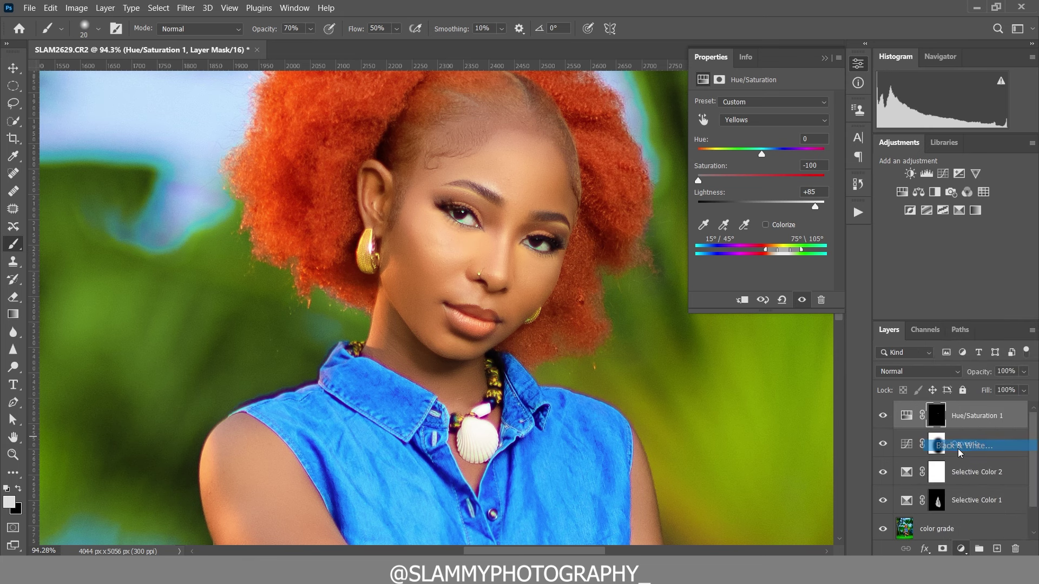
key(ctrl+i)
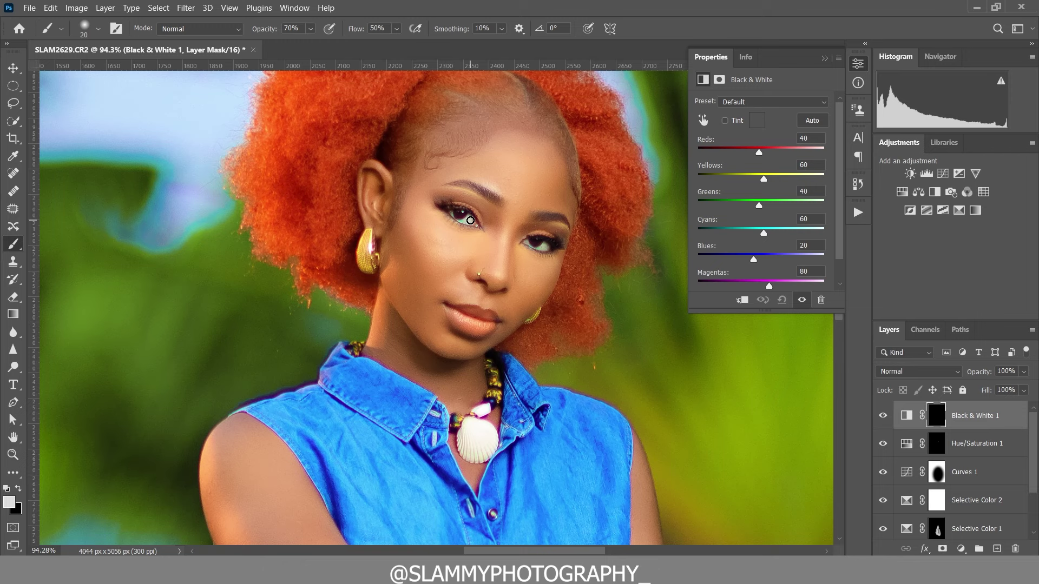
Step: Paint the Black & White effect onto the right eye with a 20 px brush, then fit the photo on screen
key(bracketleft)
key(bracketright)
mouse_move(540, 259)
mouse_down()
mouse_move(545, 248)
mouse_move(530, 243)
mouse_up()
key(bracketleft)
click(229, 8)
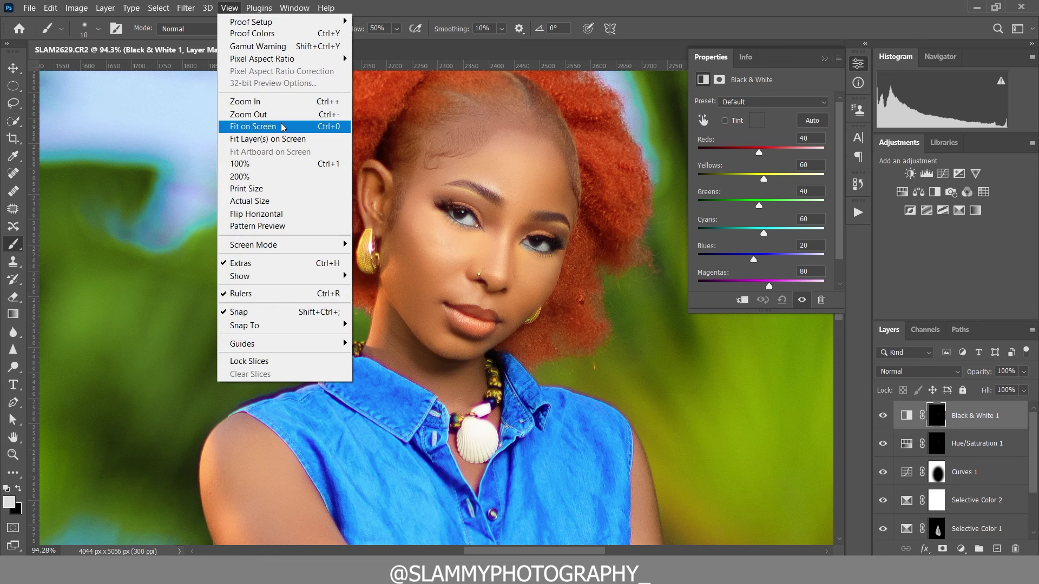
click(246, 130)
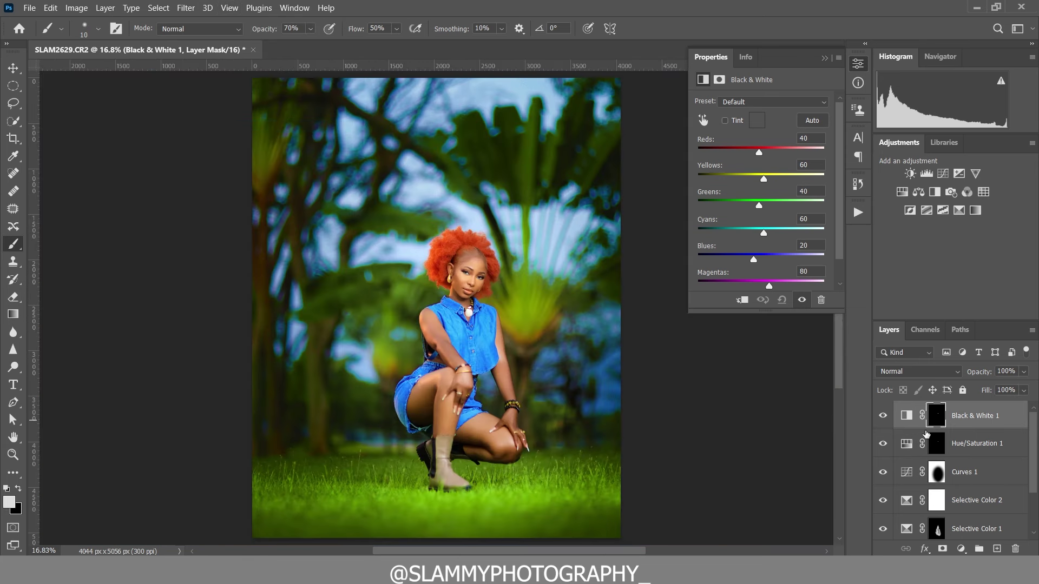
Step: Group the Black & White and Hue/Saturation layers and name the group 'eye'
ctrl+click(971, 444)
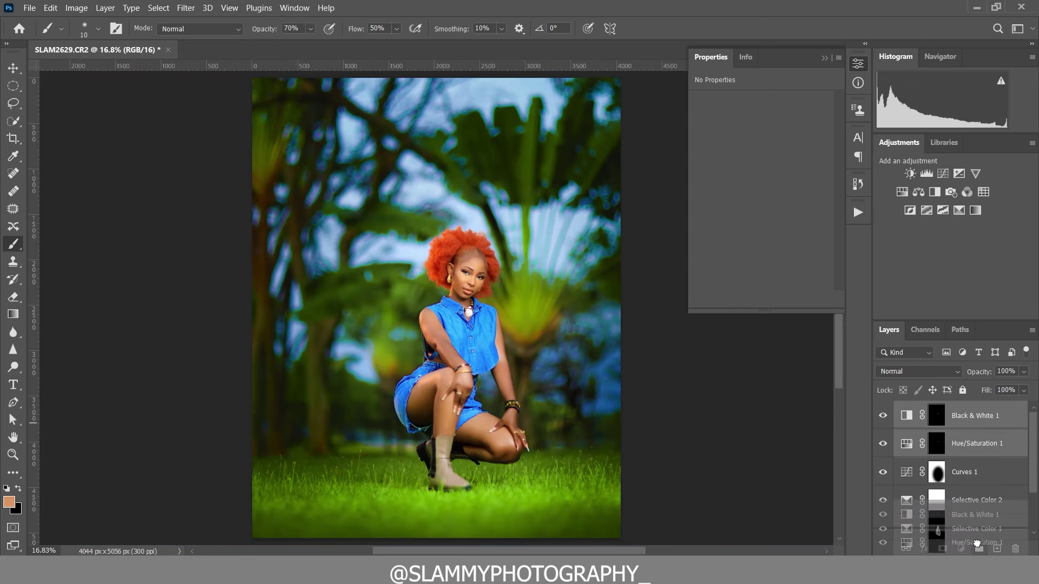
click(979, 548)
double_click(927, 411)
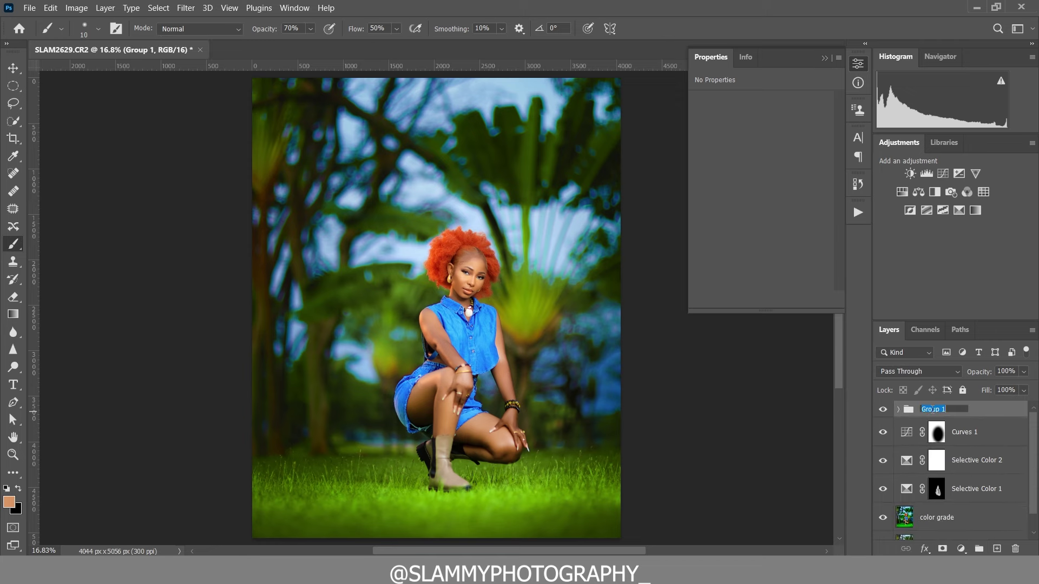
text(eye)
key(Return)
Step: Zoom in on the eyes, toggle the eye group to compare, then fit the photo on screen
key(z)
drag(479, 272, 617, 457)
click(880, 412)
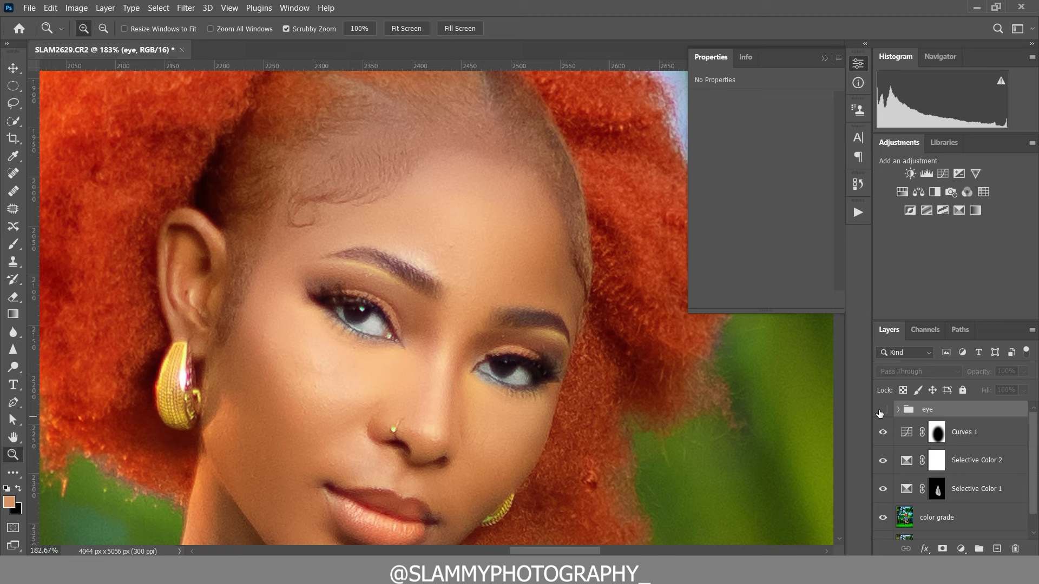
click(880, 411)
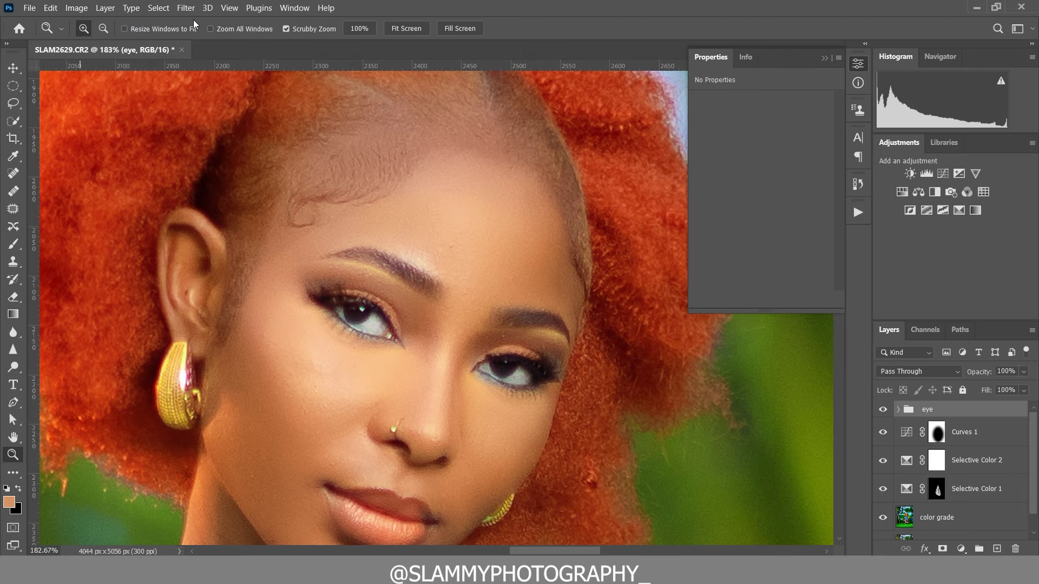
click(228, 8)
click(263, 128)
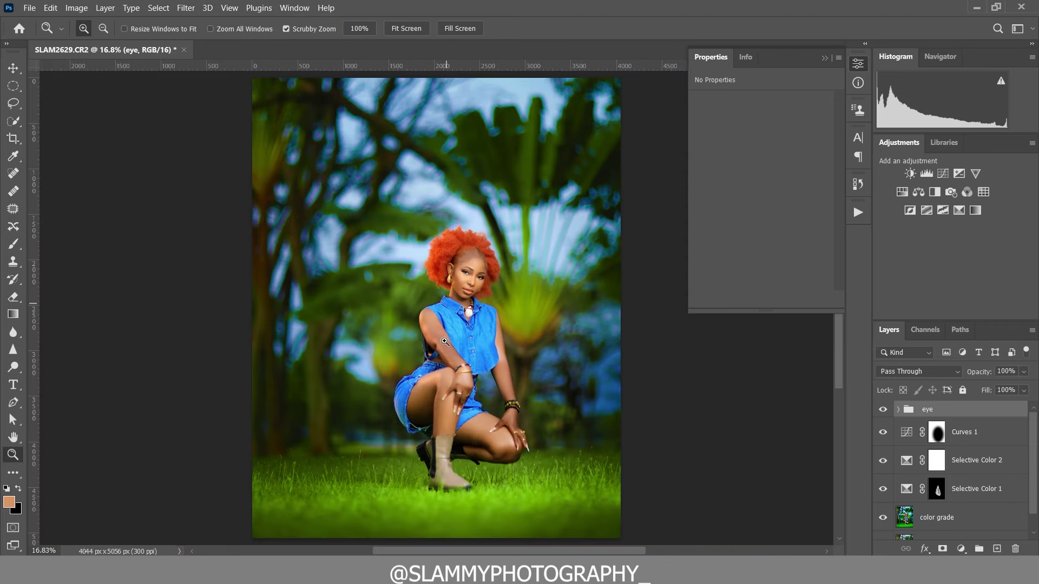
click(858, 184)
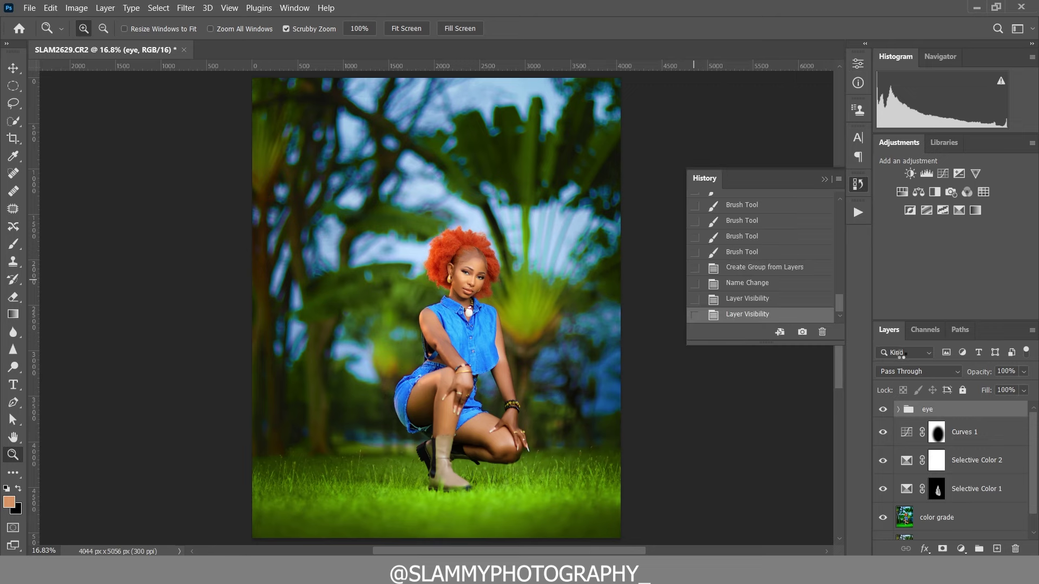
Step: Stamp visible layers into Layer 1, Smart Sharpen it at 248% and 1.0 px, then set 15% opacity
key(ctrl+alt+shift+e)
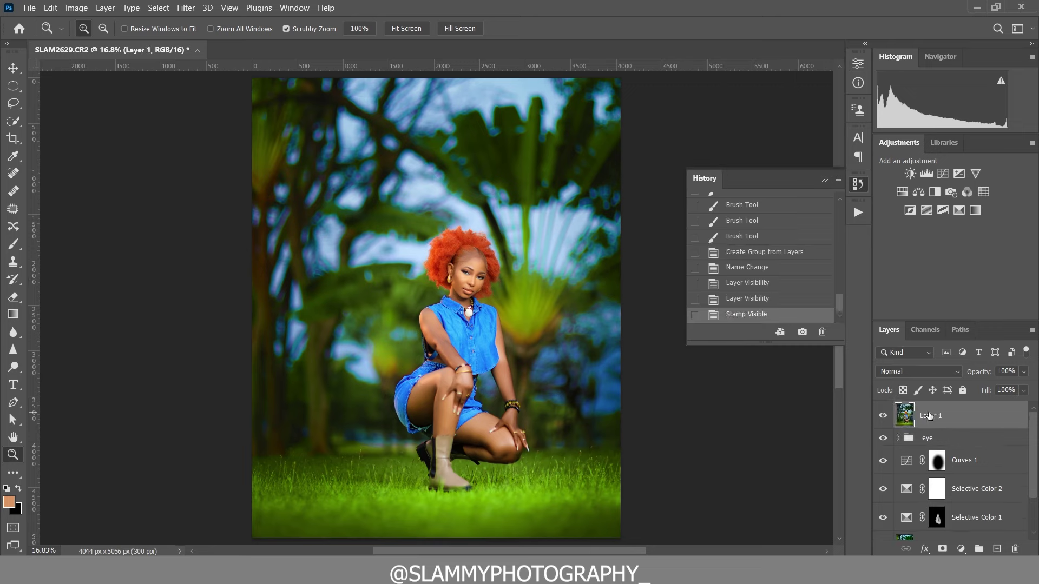
click(187, 8)
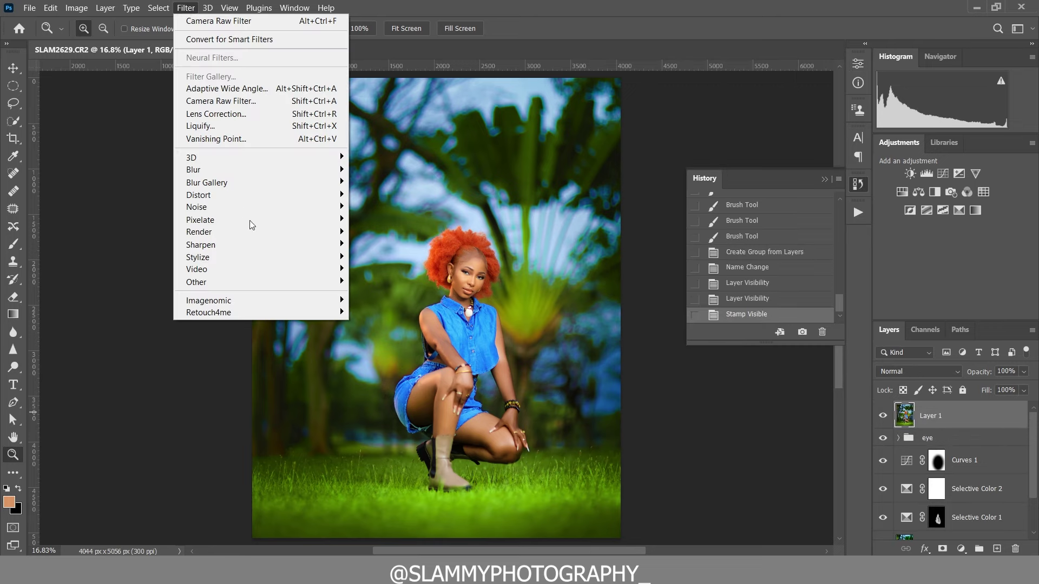
mouse_move(274, 245)
click(389, 281)
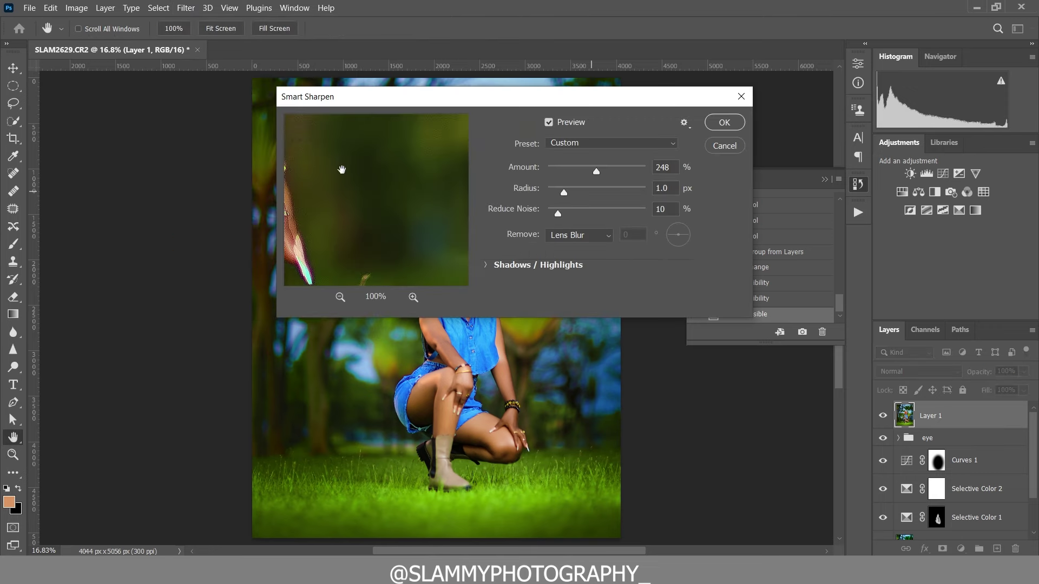
drag(341, 169, 465, 238)
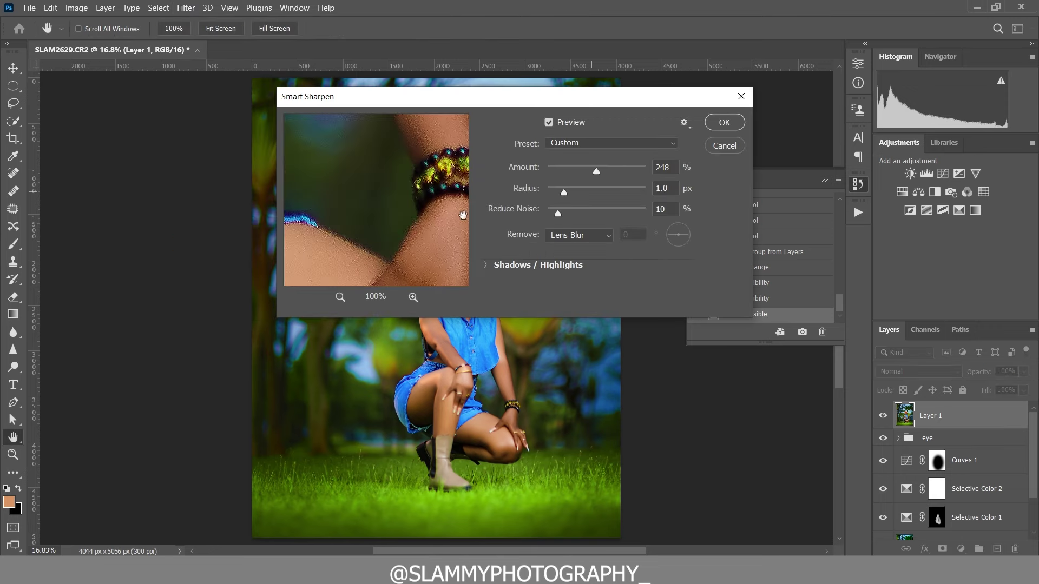
click(724, 122)
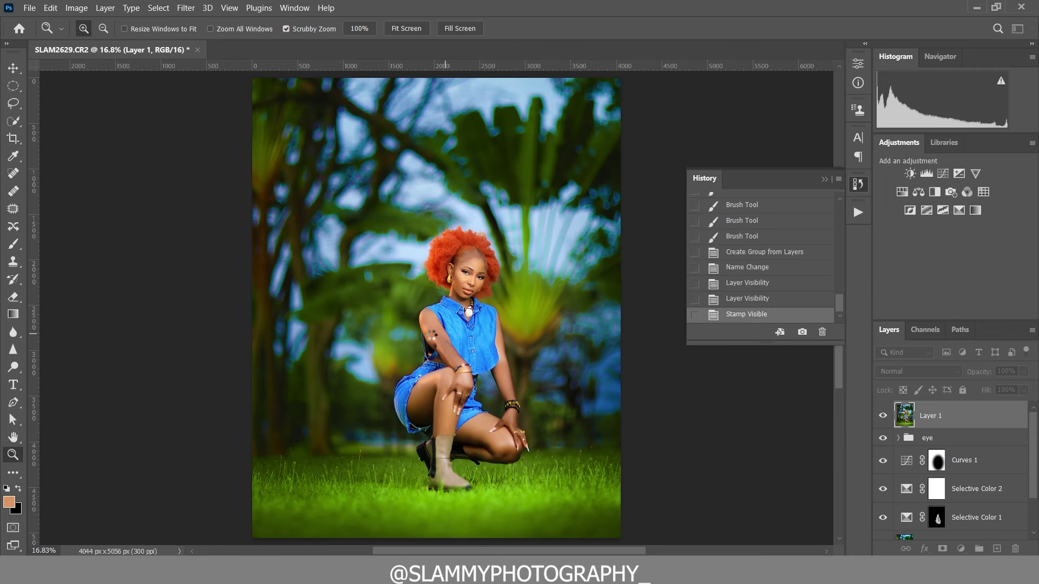
drag(466, 271, 517, 396)
mouse_move(982, 376)
mouse_down()
mouse_move(950, 383)
mouse_move(977, 372)
mouse_up()
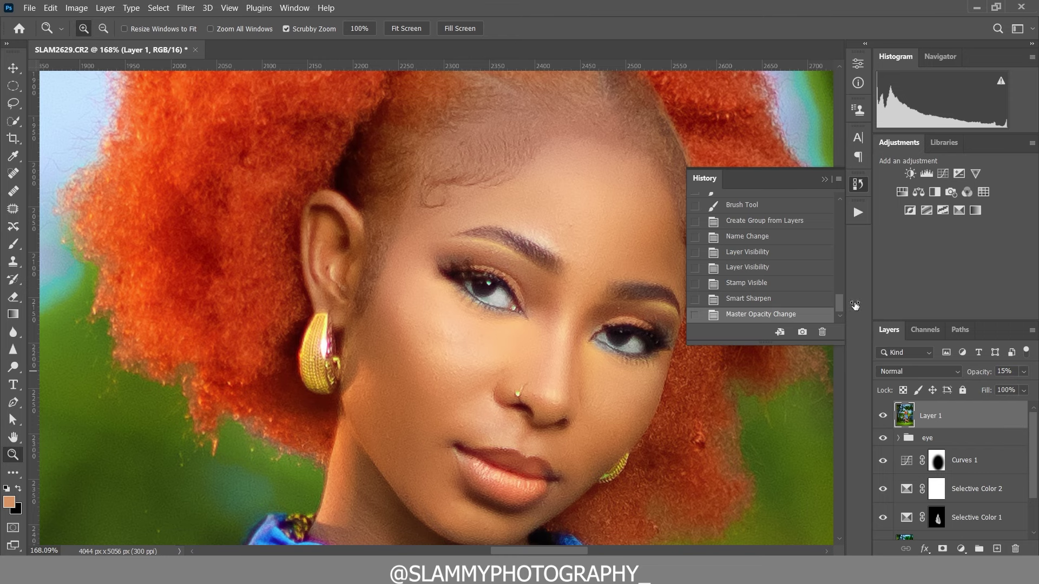